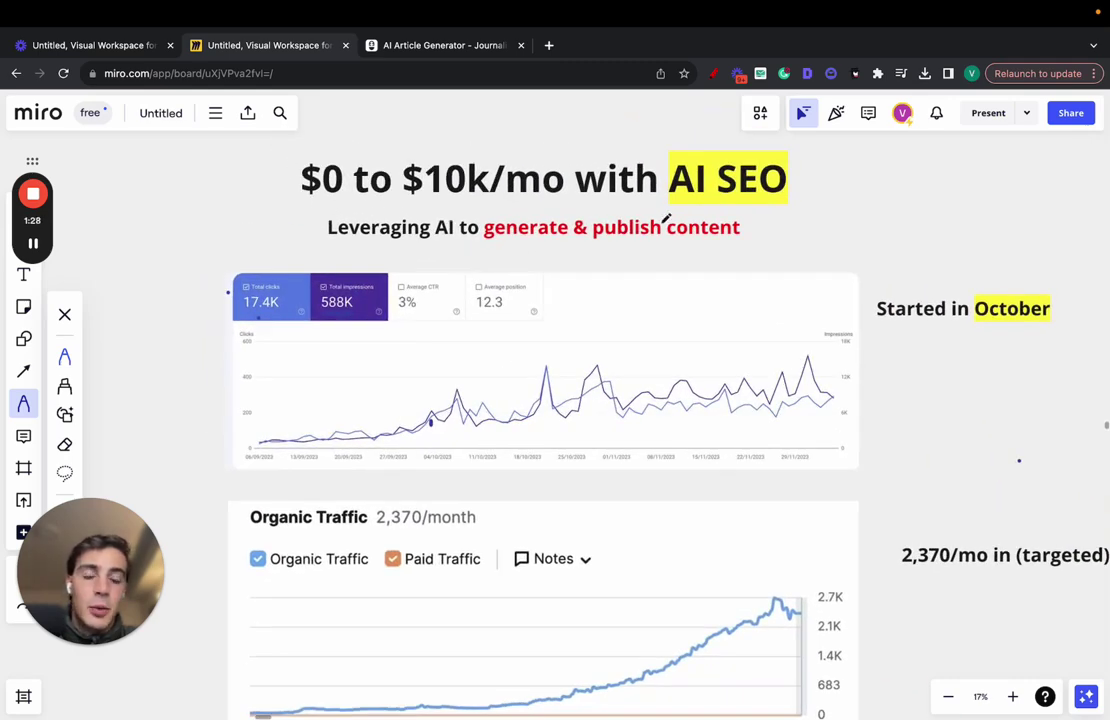
Underline "October" beside the clicks graph and draw a line along the graph's rise from early October.
scroll(670, 215, "right", 3)
scroll(670, 215, "down", 2)
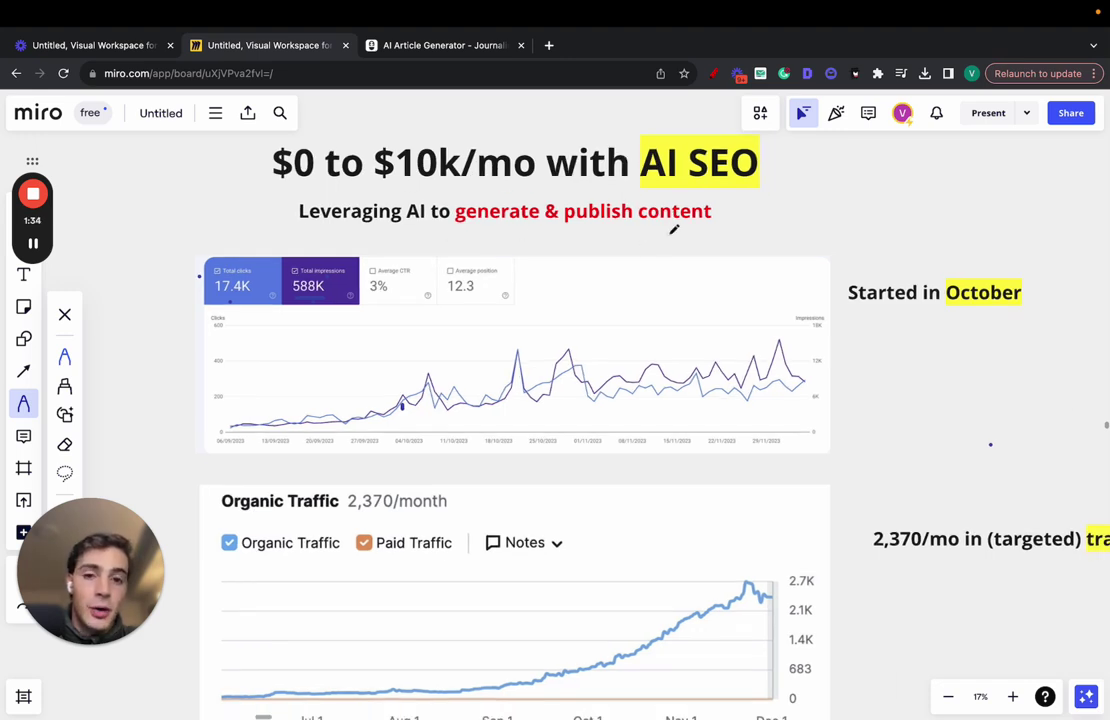
scroll(674, 229, "down", 3)
scroll(674, 229, "right", 1)
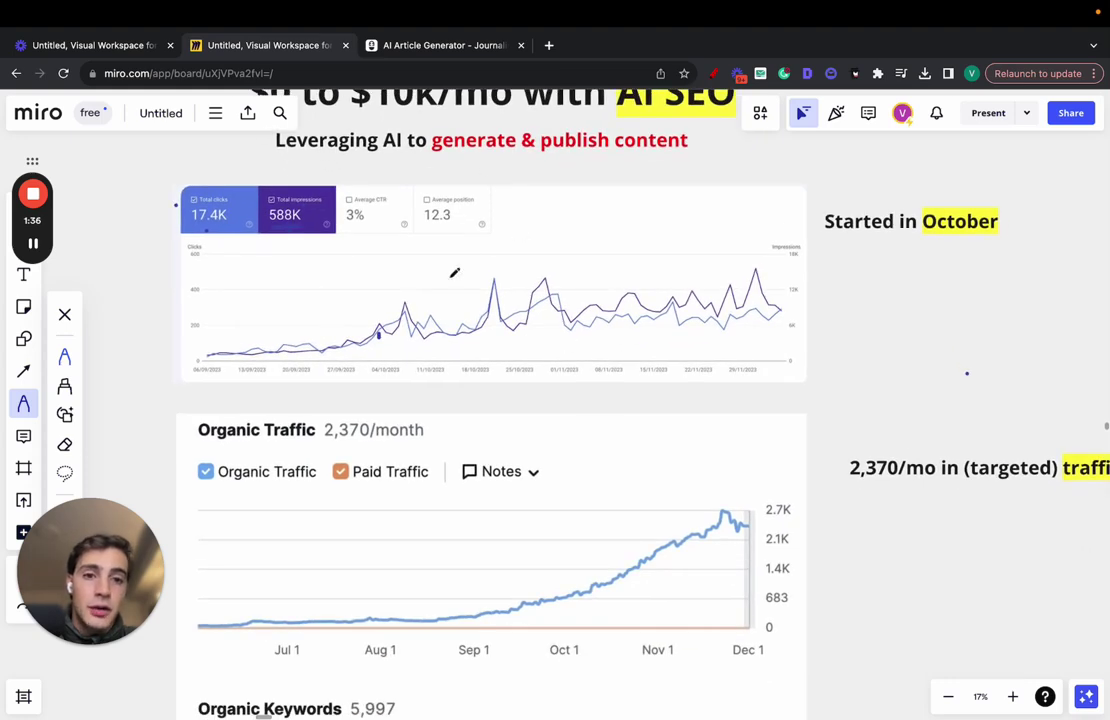
scroll(454, 272, "down", 2)
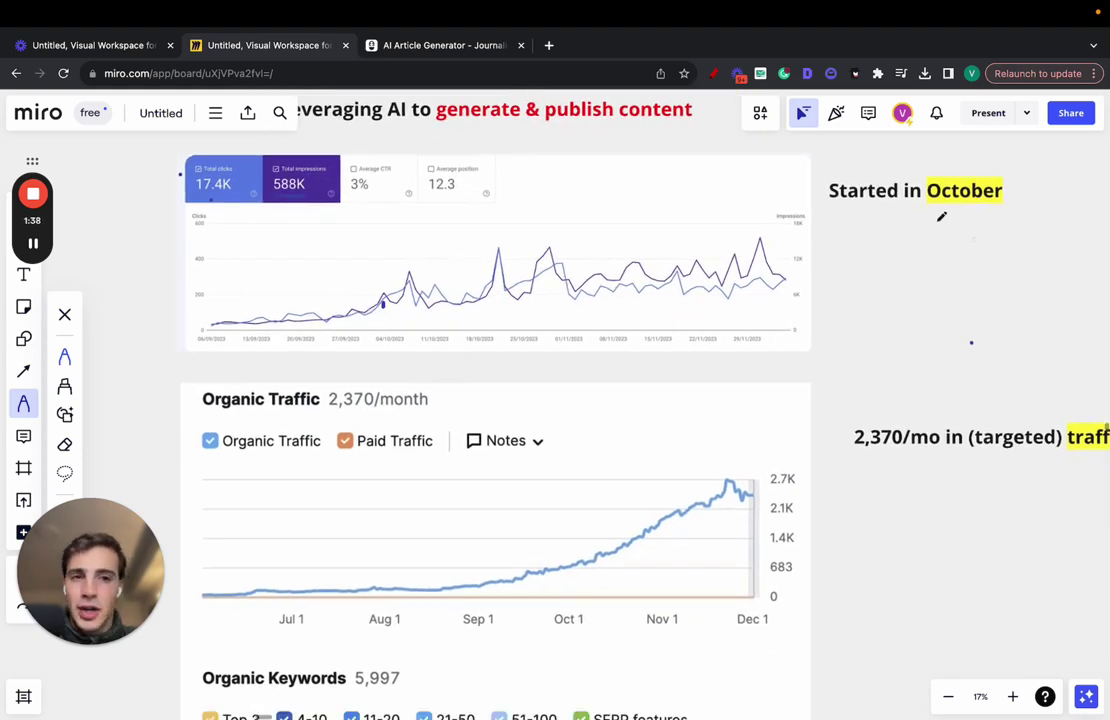
left_click_drag(919, 208, 1042, 207)
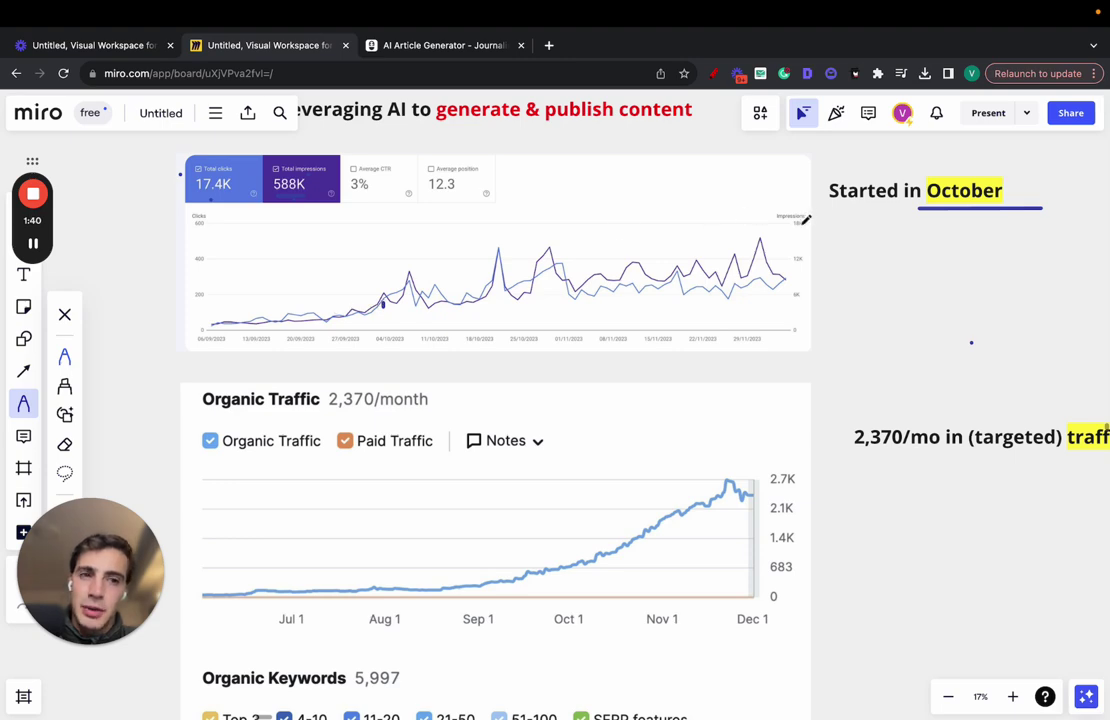
left_click_drag(391, 304, 757, 213)
Draw rising trend lines over the Organic Traffic chart and the Organic Keywords chart.
scroll(760, 211, "down", 9)
scroll(760, 211, "left", 1)
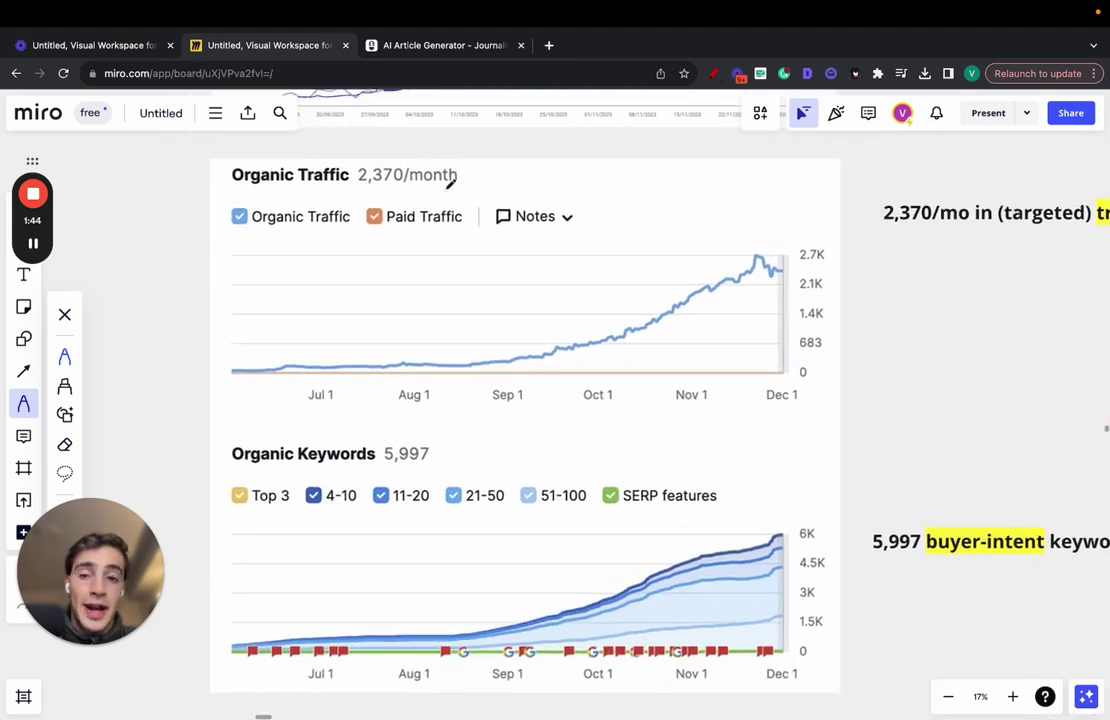
mouse_move(560, 347)
left_mouse_down()
mouse_move(649, 300)
mouse_move(733, 187)
left_mouse_up()
scroll(771, 230, "down", 9)
scroll(771, 230, "left", 1)
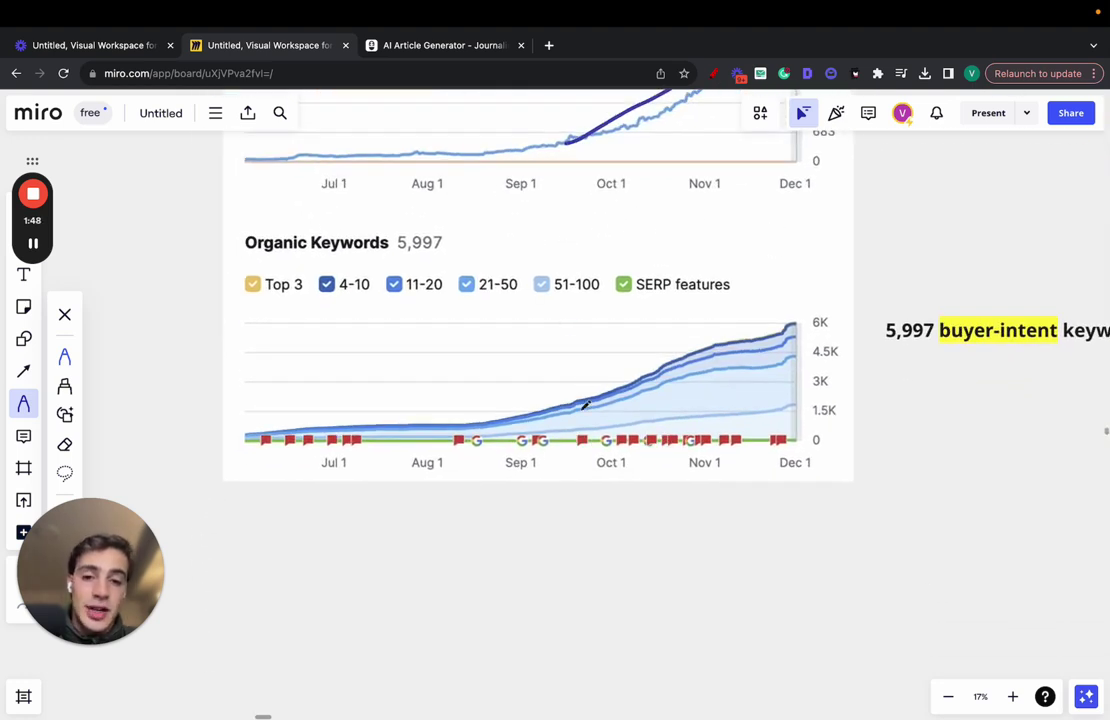
left_click_drag(522, 403, 808, 277)
Switch to the Journalist AI website and open its dashboard with article generation in Advanced mode.
scroll(805, 276, "down", 5)
scroll(805, 276, "up", 4)
scroll(711, 344, "right", 2)
left_click(427, 55)
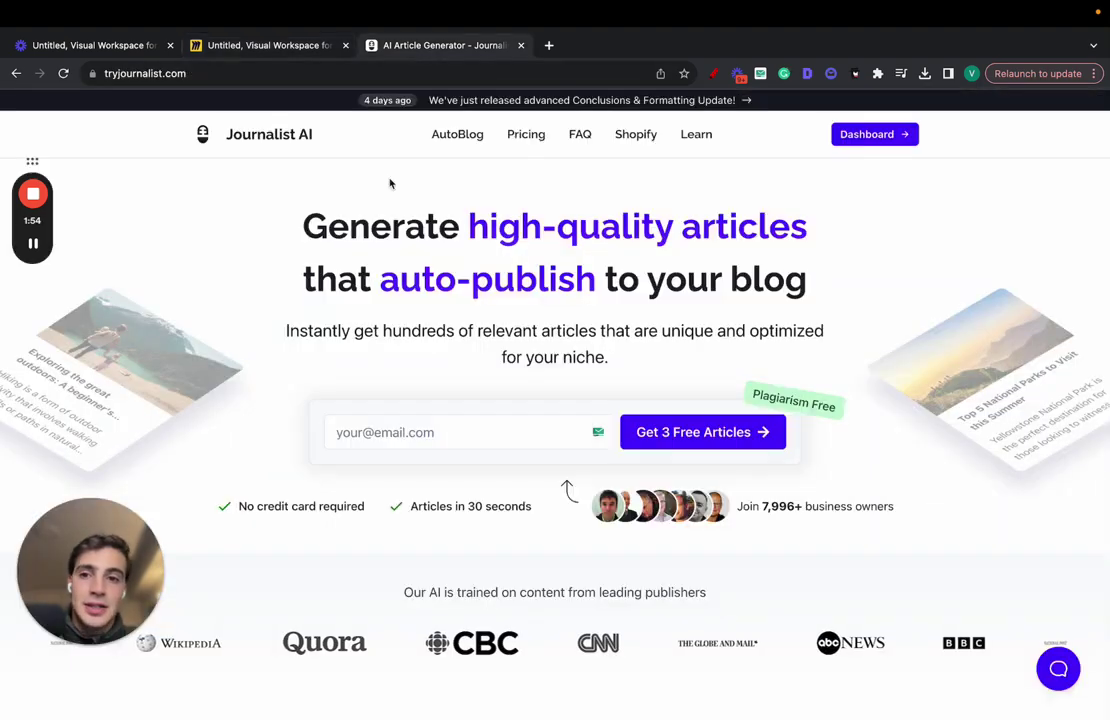
left_click(875, 135)
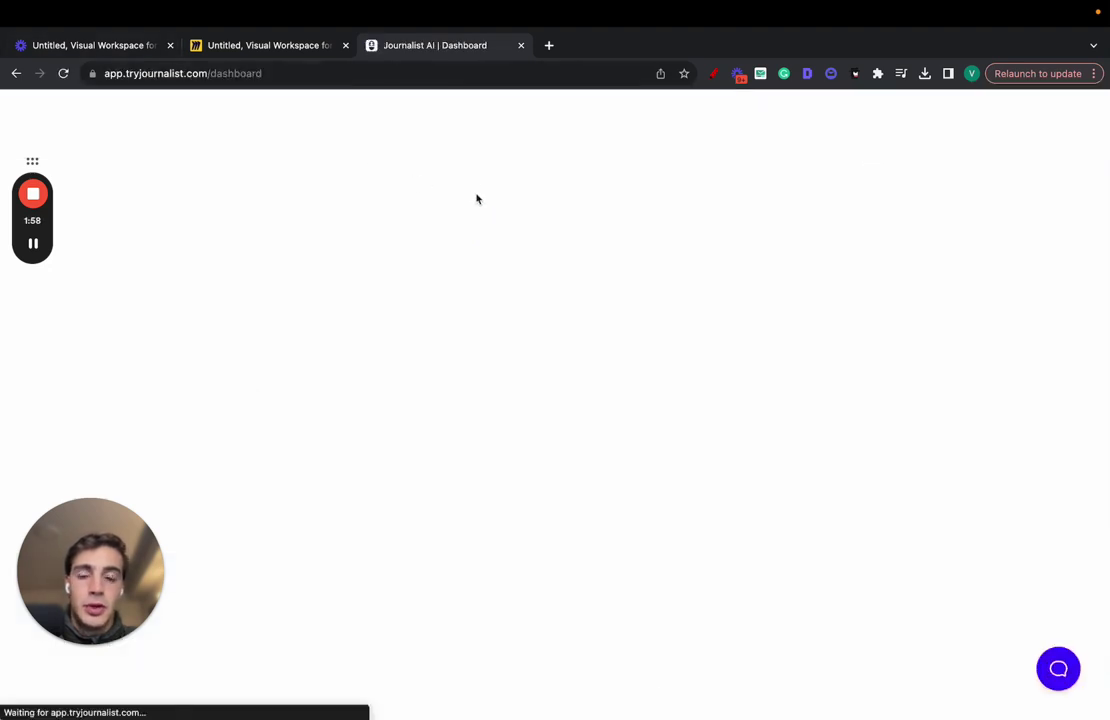
left_click(543, 244)
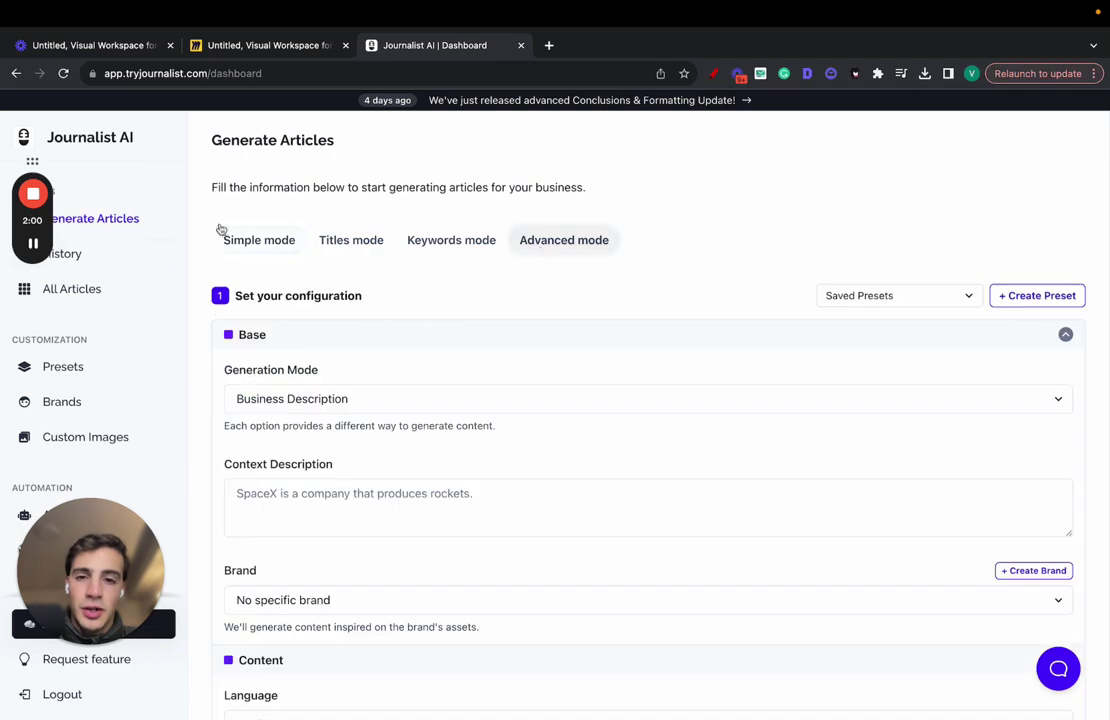
Open the three-article batch of Dec 4, 3:32 PM from the batch history and view its articles.
left_click(133, 290)
scroll(511, 392, "down", 1)
scroll(420, 340, "up", 1)
left_click(90, 255)
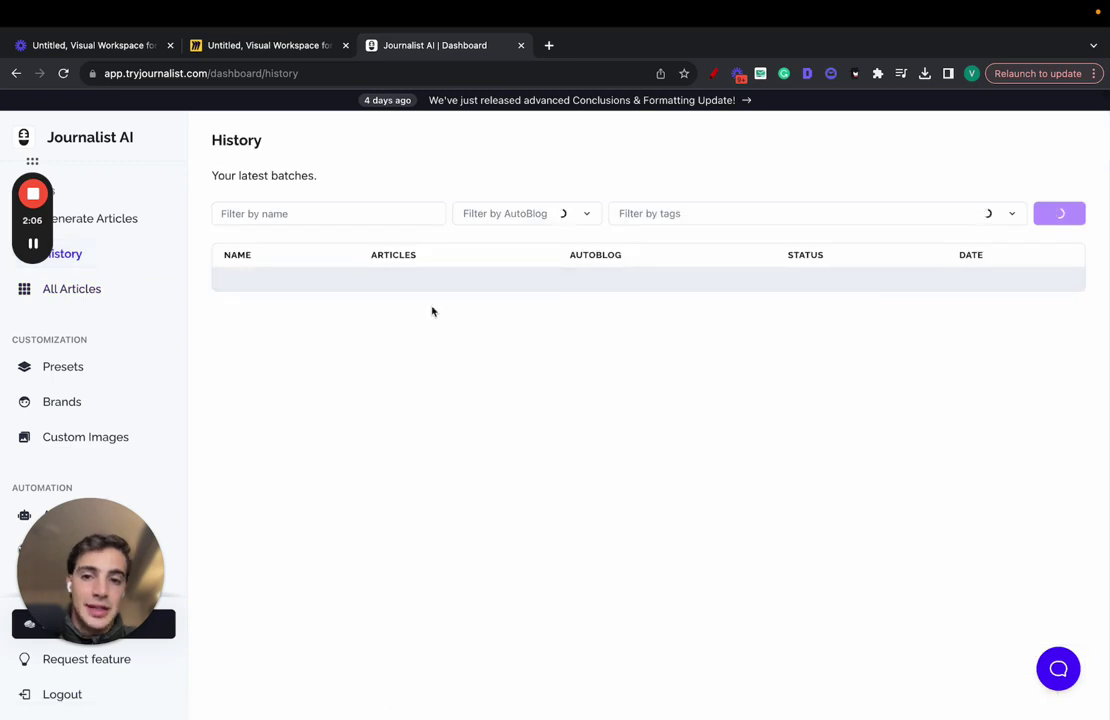
scroll(405, 382, "down", 1)
scroll(405, 382, "down", 1)
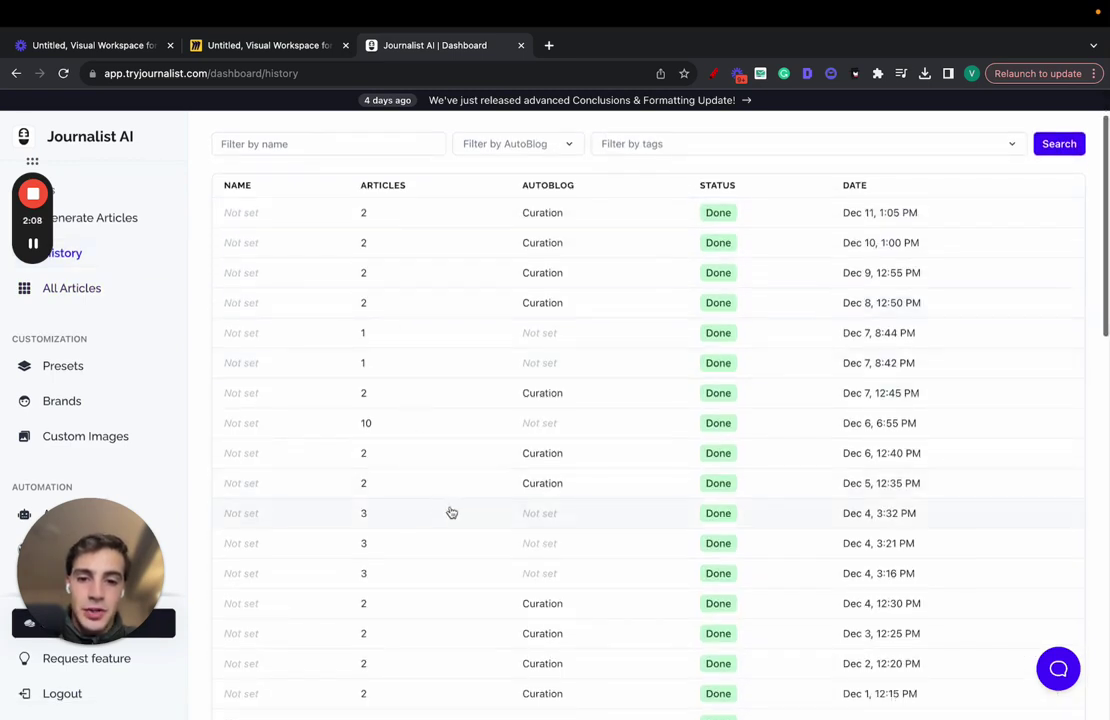
left_click(390, 510)
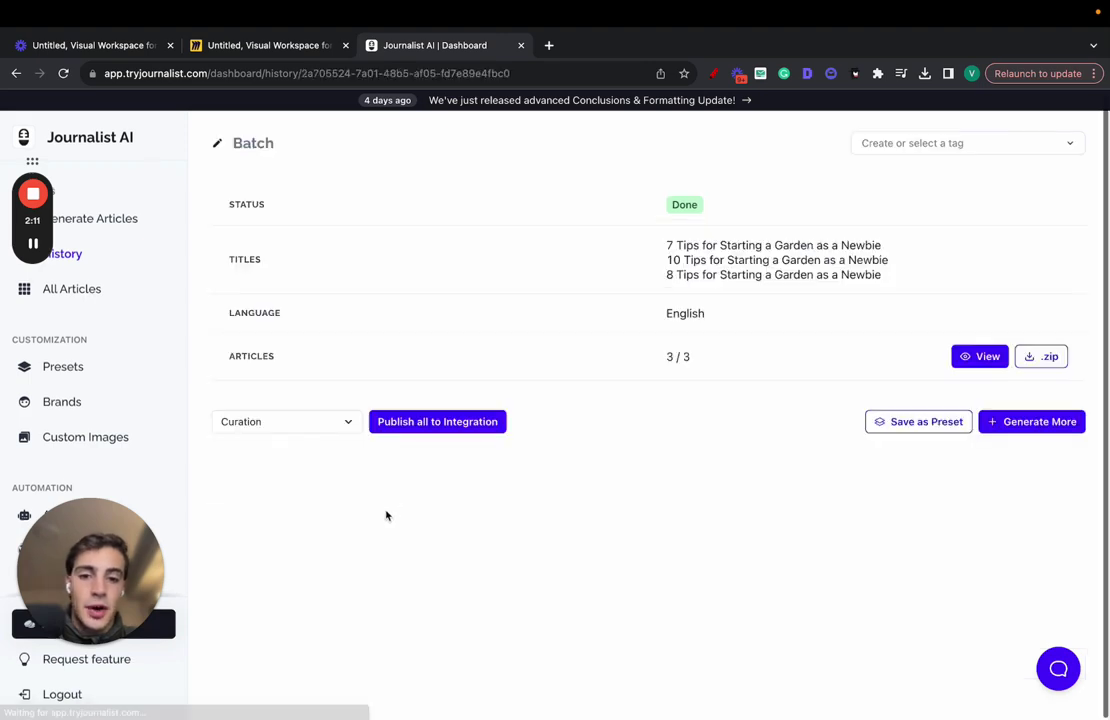
left_click(968, 364)
Read through the "8 Tips for Starting a Garden as a Newbie" article, examining its images, video, links and tables.
scroll(614, 327, "down", 15)
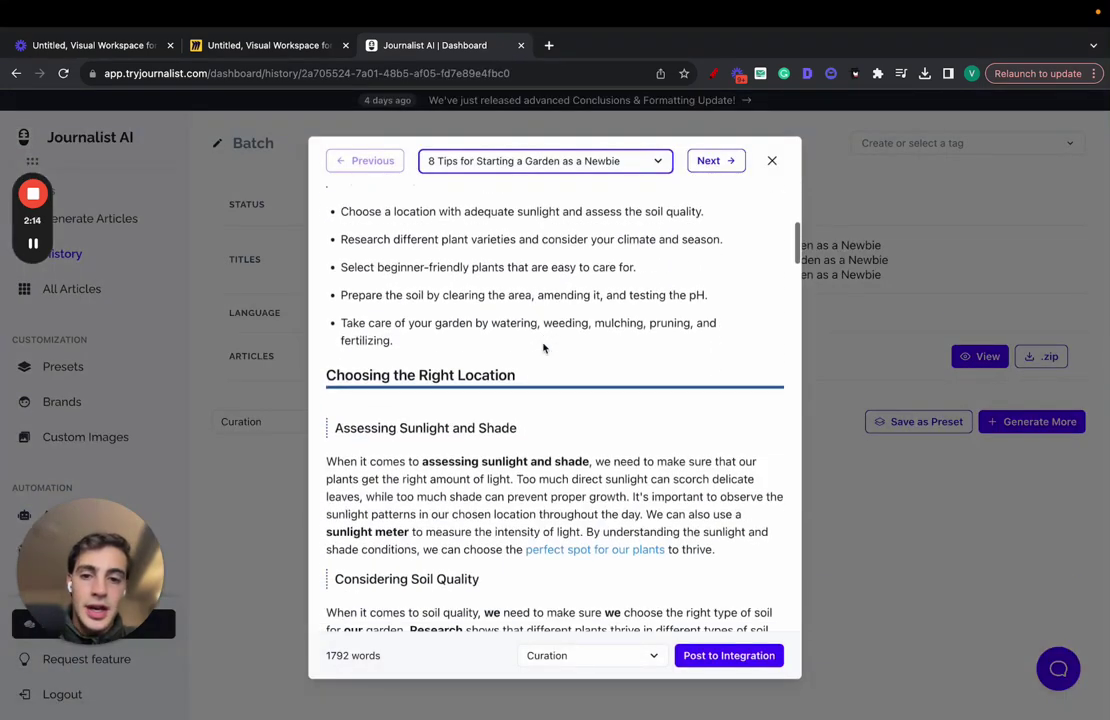
scroll(542, 343, "down", 12)
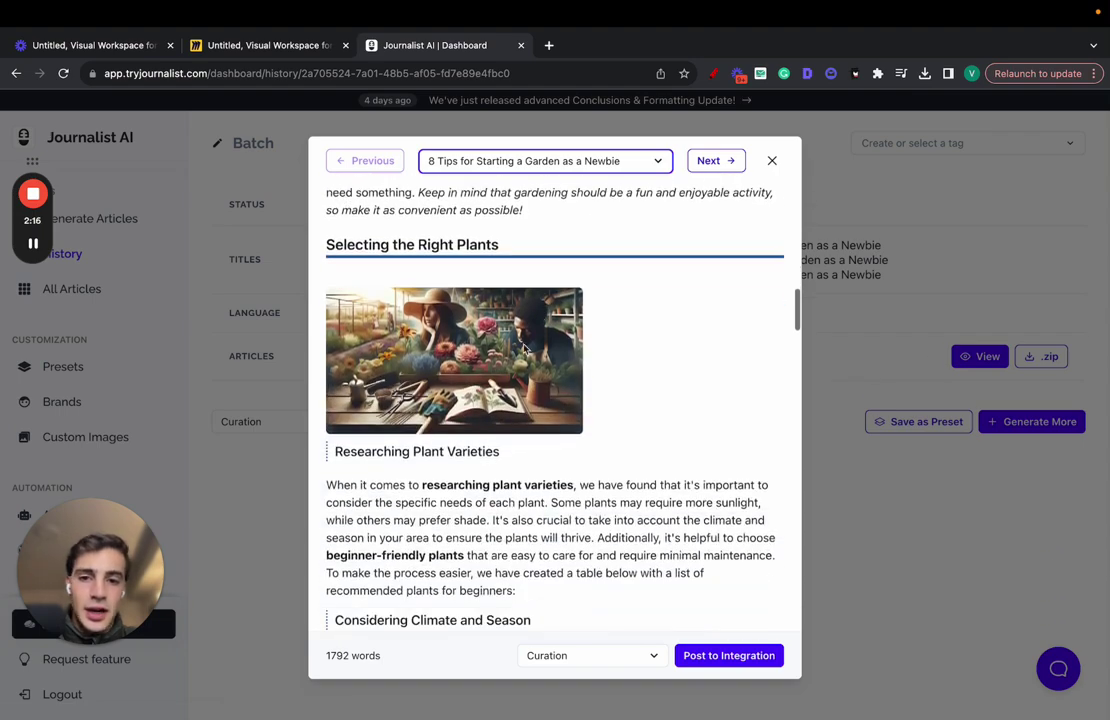
scroll(605, 379, "down", 2)
scroll(639, 379, "up", 1)
scroll(498, 290, "down", 6)
scroll(530, 365, "up", 10)
scroll(540, 270, "down", 15)
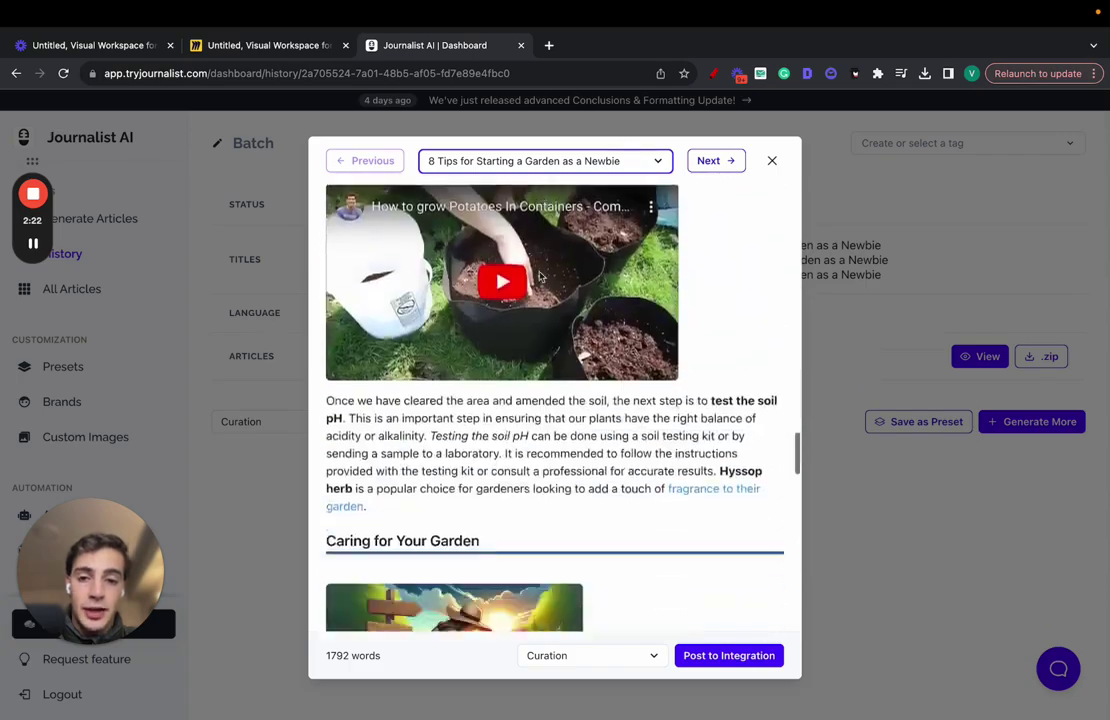
scroll(558, 361, "down", 10)
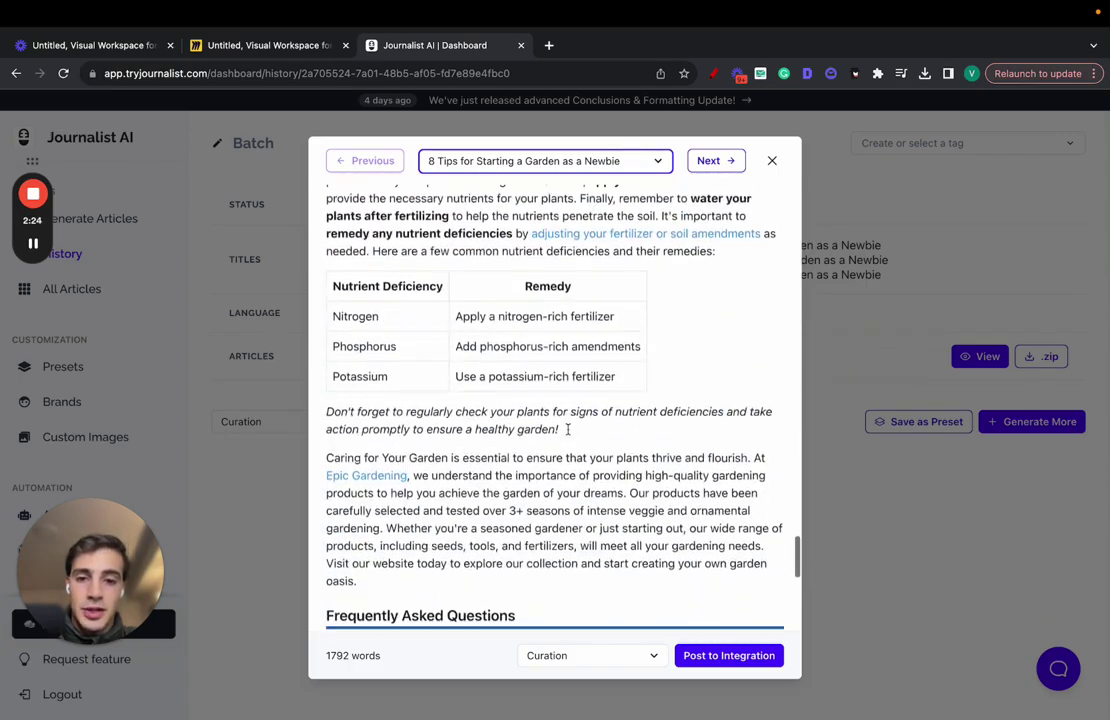
scroll(520, 400, "down", 3)
scroll(488, 366, "up", 5)
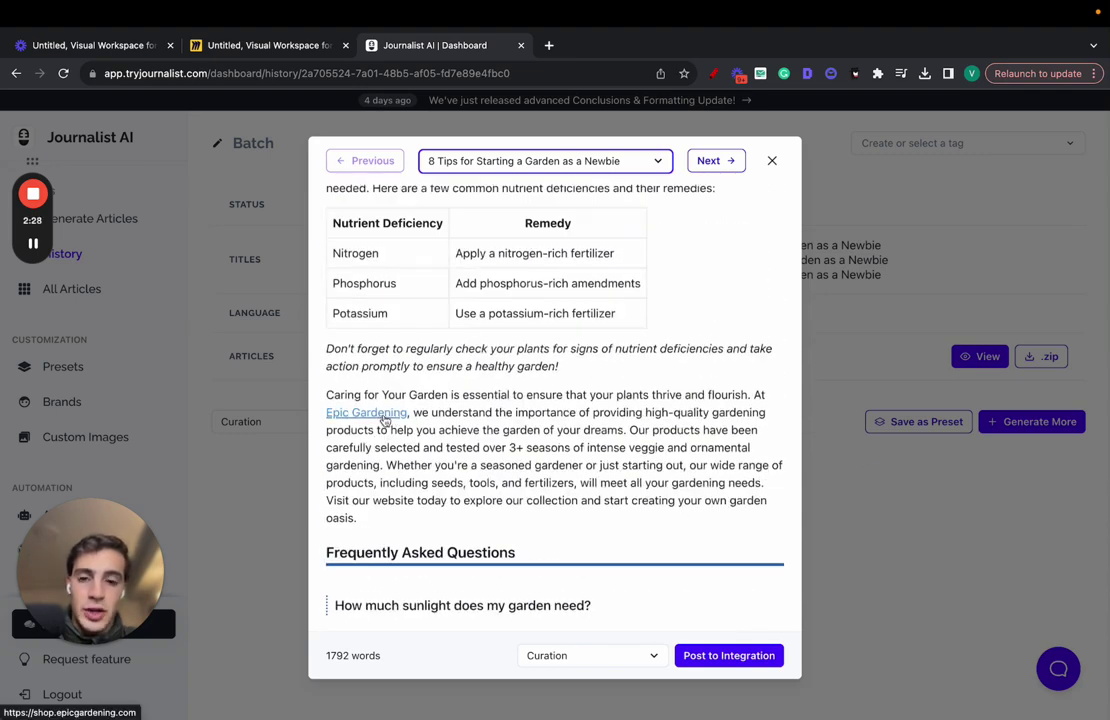
Follow the article's Epic Gardening link, look over the shop page and return to the article's opening sections.
left_click(377, 416)
left_click(587, 45)
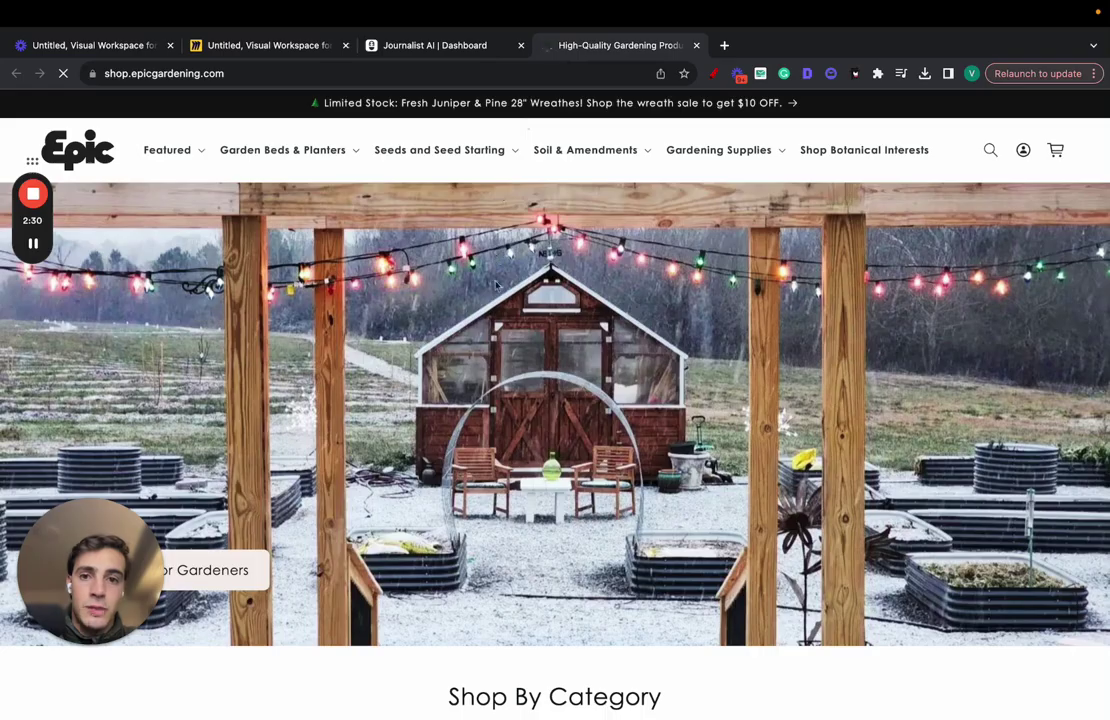
scroll(496, 285, "down", 8)
left_click(435, 45)
scroll(610, 330, "down", 3)
scroll(610, 331, "up", 3)
scroll(610, 330, "up", 15)
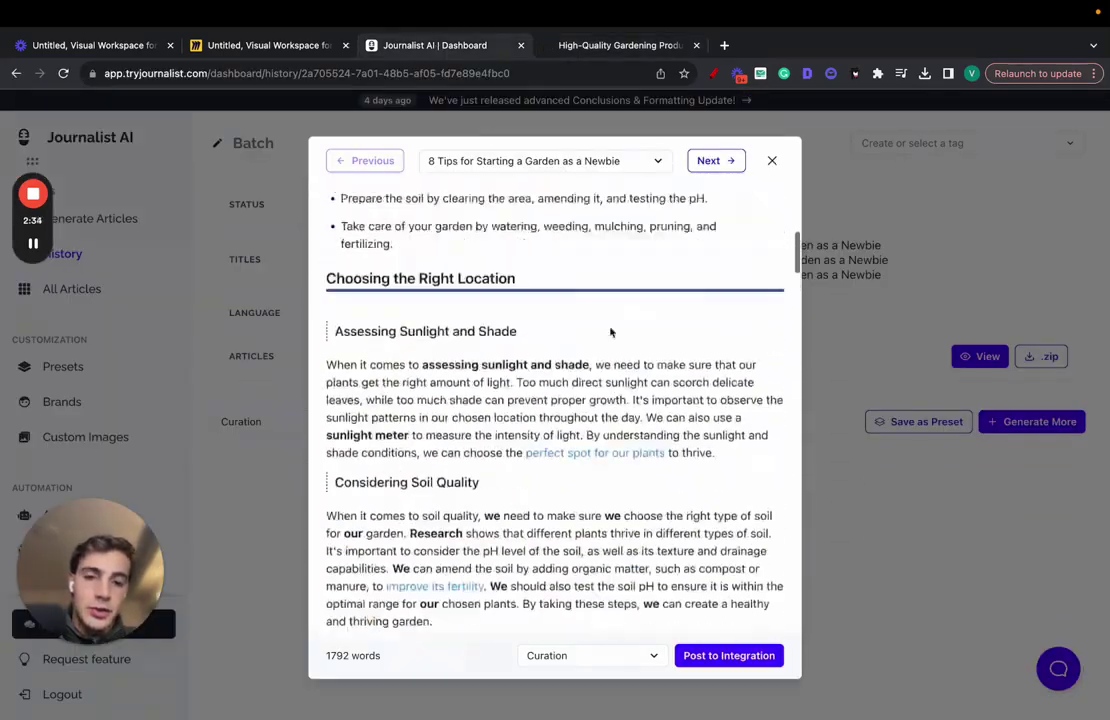
Look through the batch's other articles, close the article viewer and highlight the batch's article count.
left_click(710, 159)
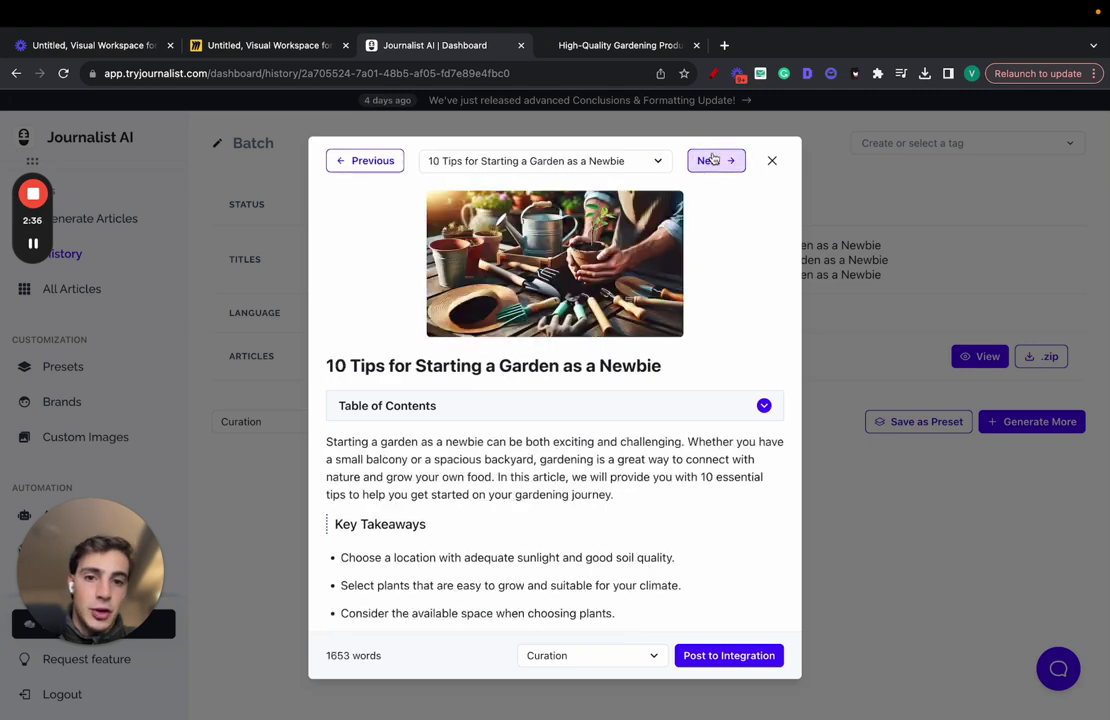
left_click(710, 159)
left_click(365, 160)
left_click(771, 160)
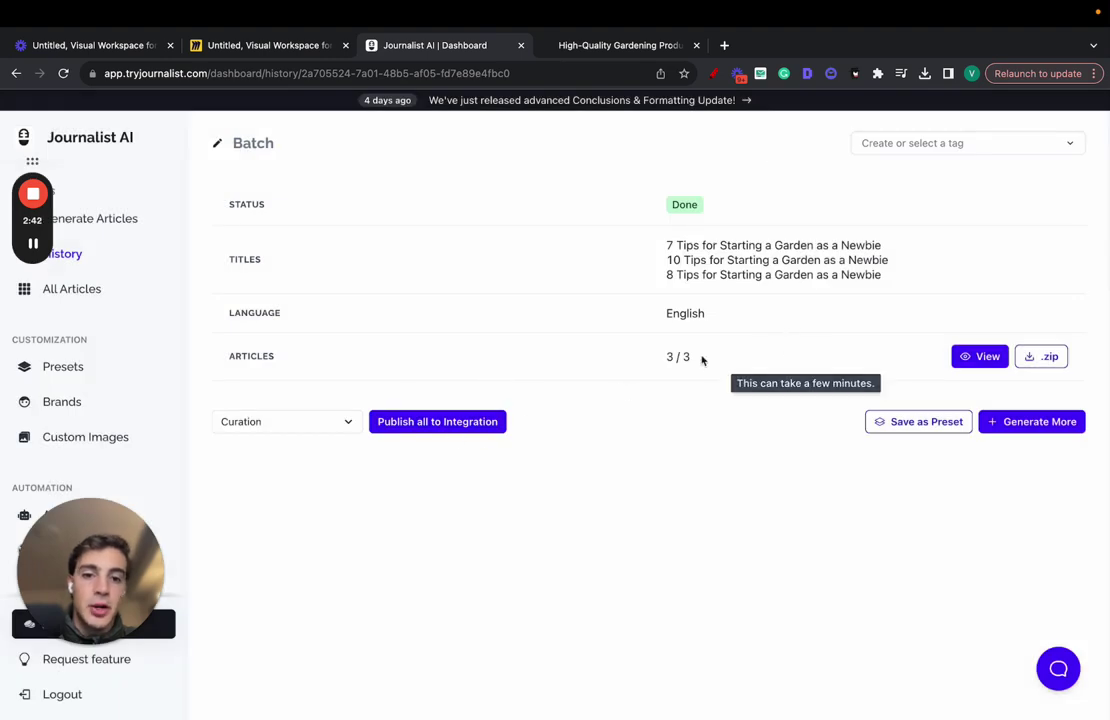
triple_click(694, 358)
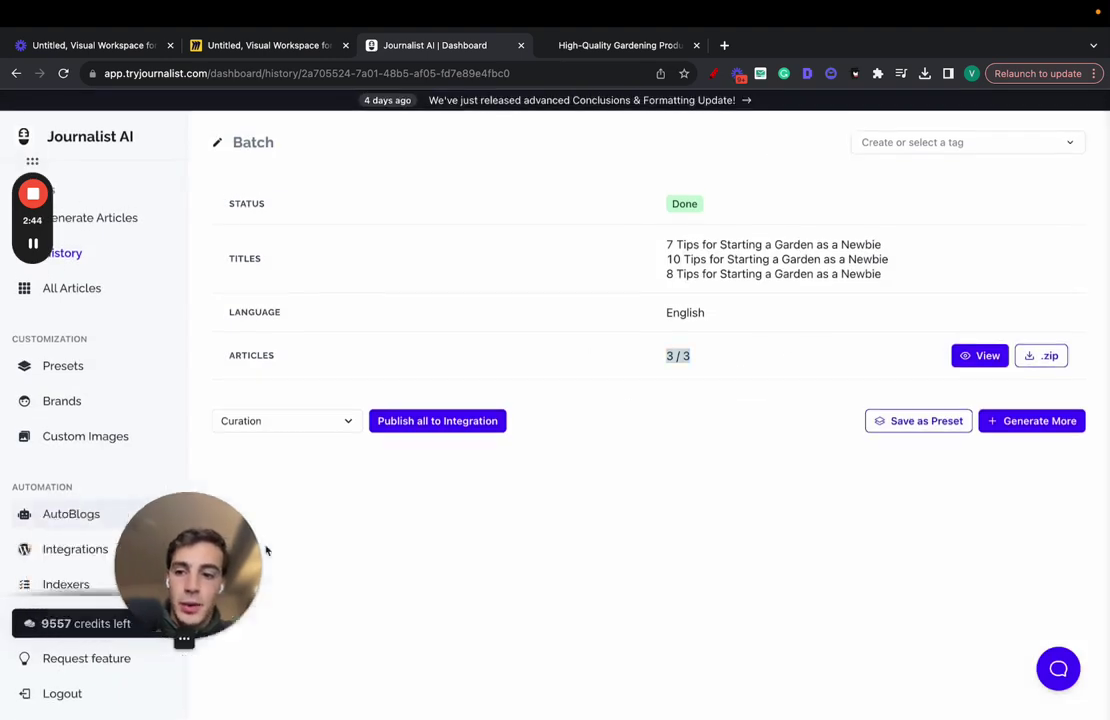
Start a new integration and go through the available types from Shopify to External API.
left_click(118, 557)
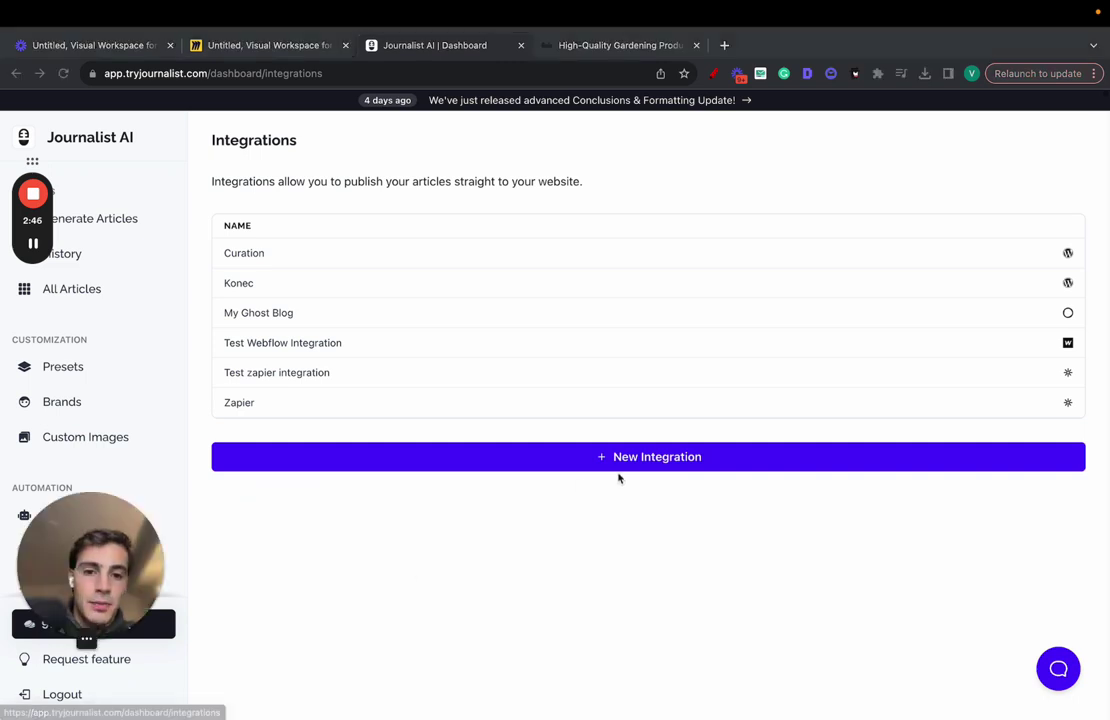
left_click(597, 461)
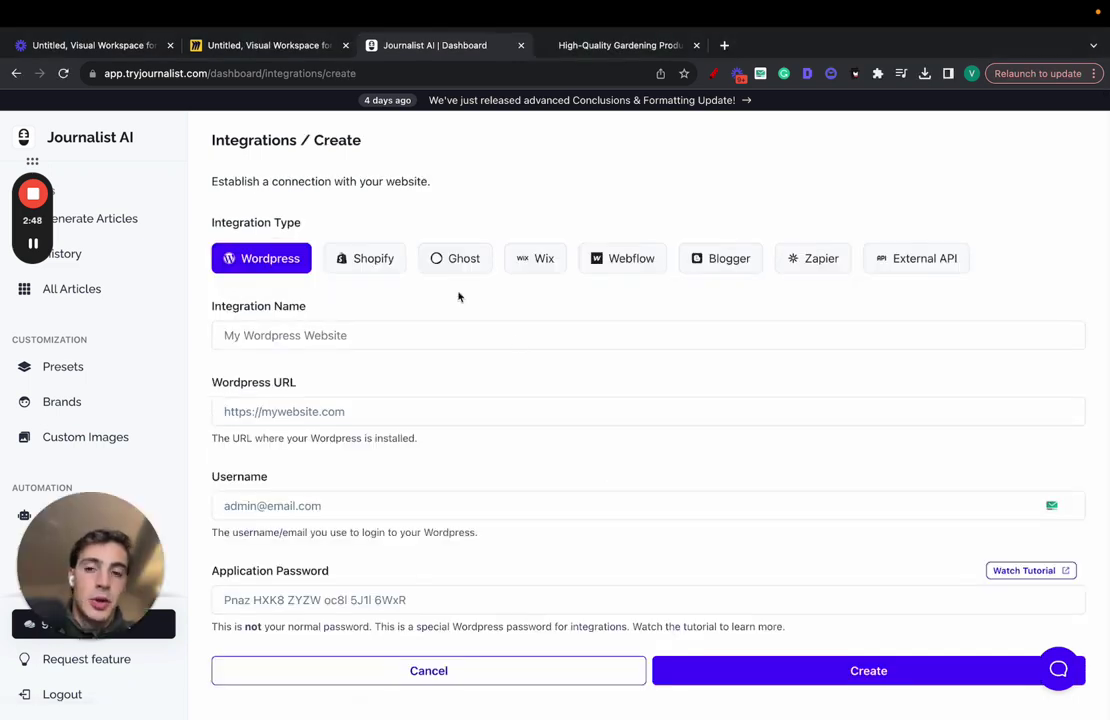
left_click(333, 261)
left_click(463, 259)
left_click(540, 259)
left_click(625, 259)
left_click(725, 260)
left_click(815, 260)
left_click(897, 262)
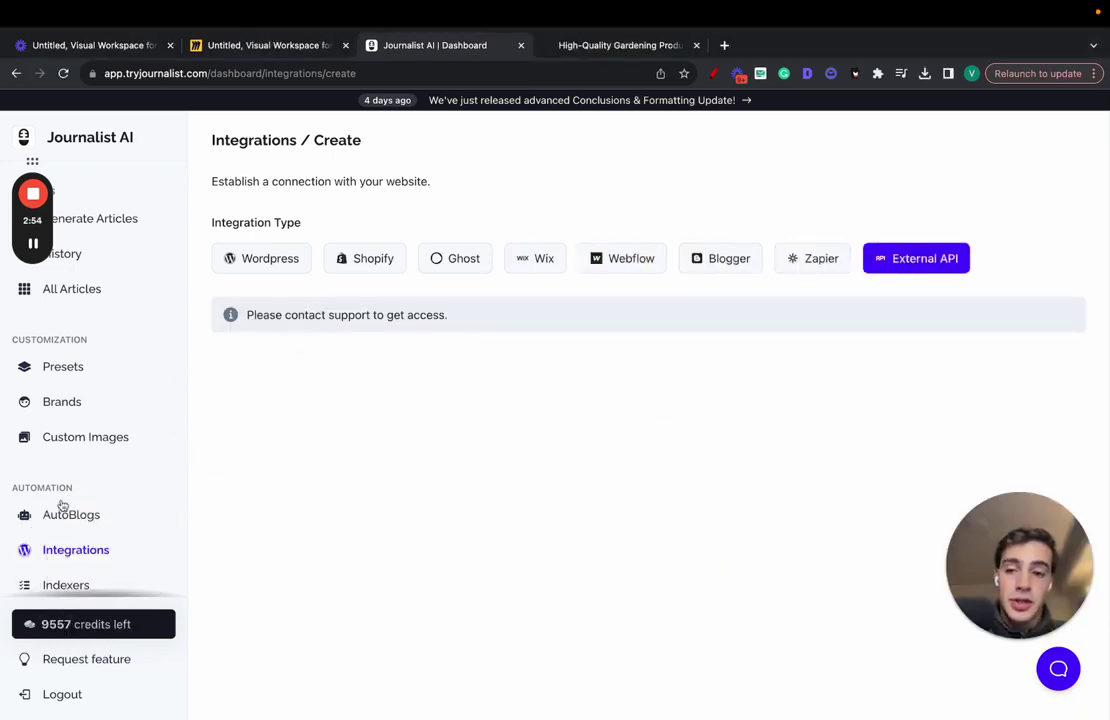
Open the Curation AutoBlog and set its quantity to 80 articles, keeping the Every day schedule.
left_click(84, 516)
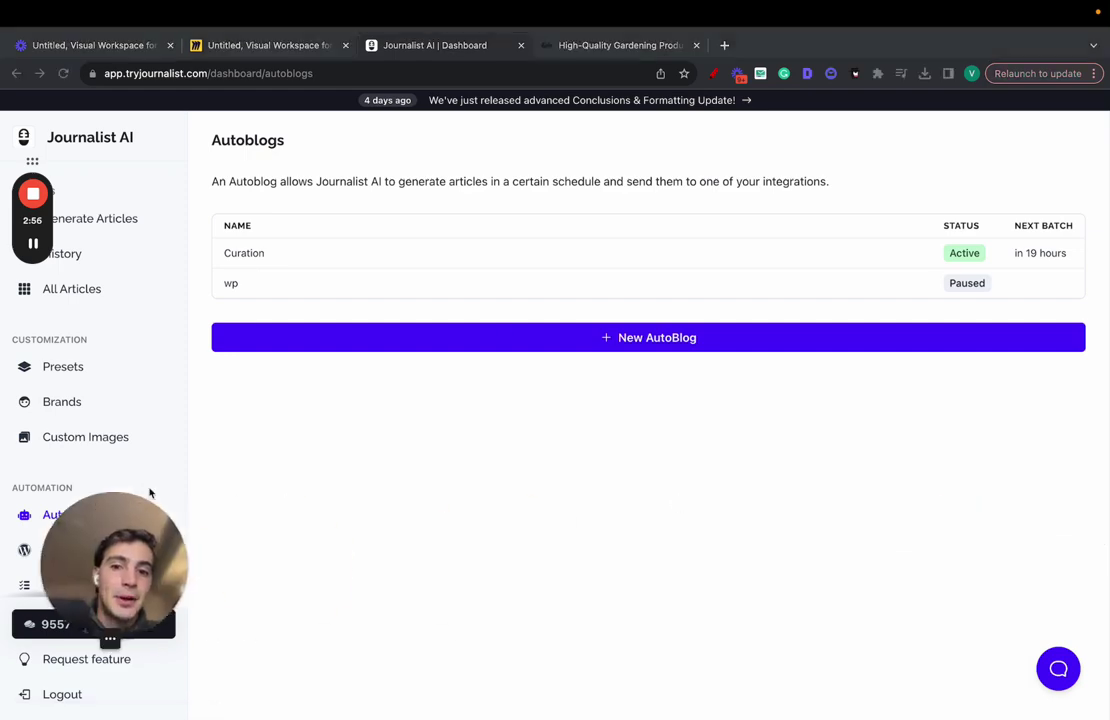
left_click(268, 45)
left_click(386, 50)
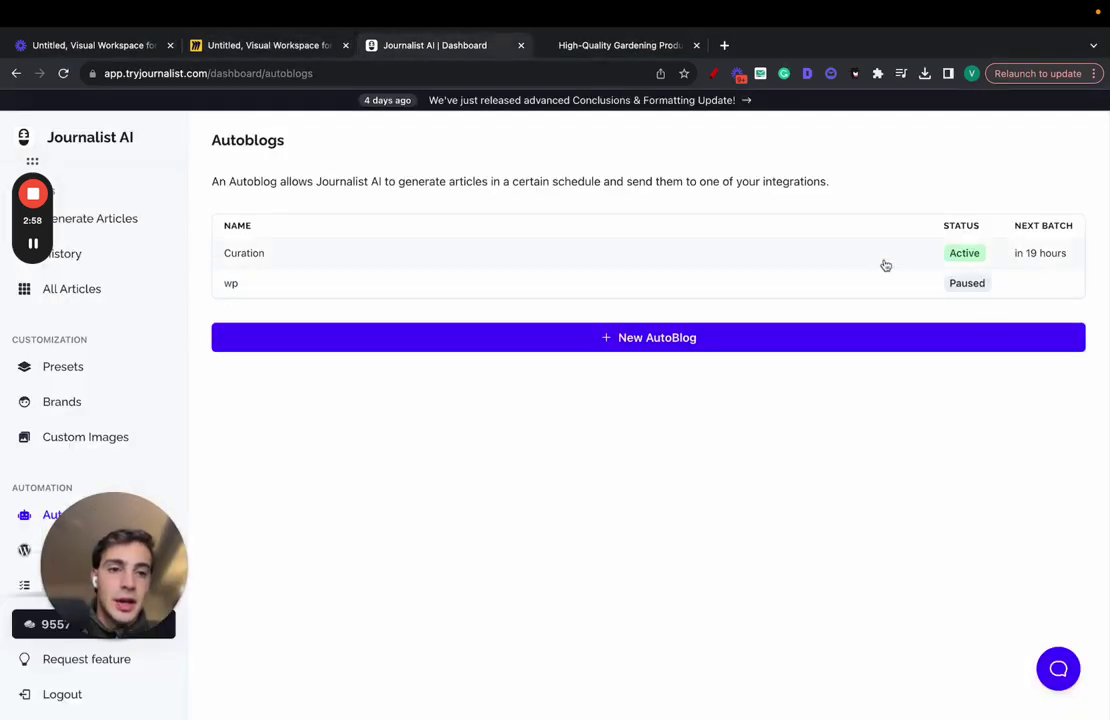
left_click(786, 258)
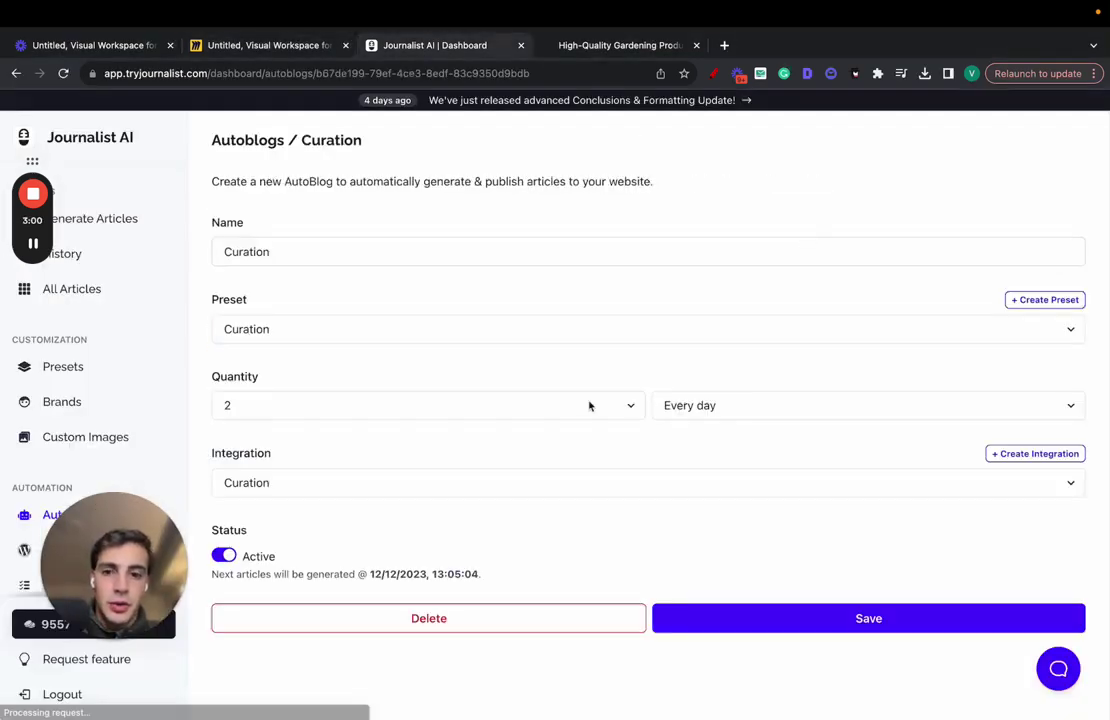
left_click(333, 401)
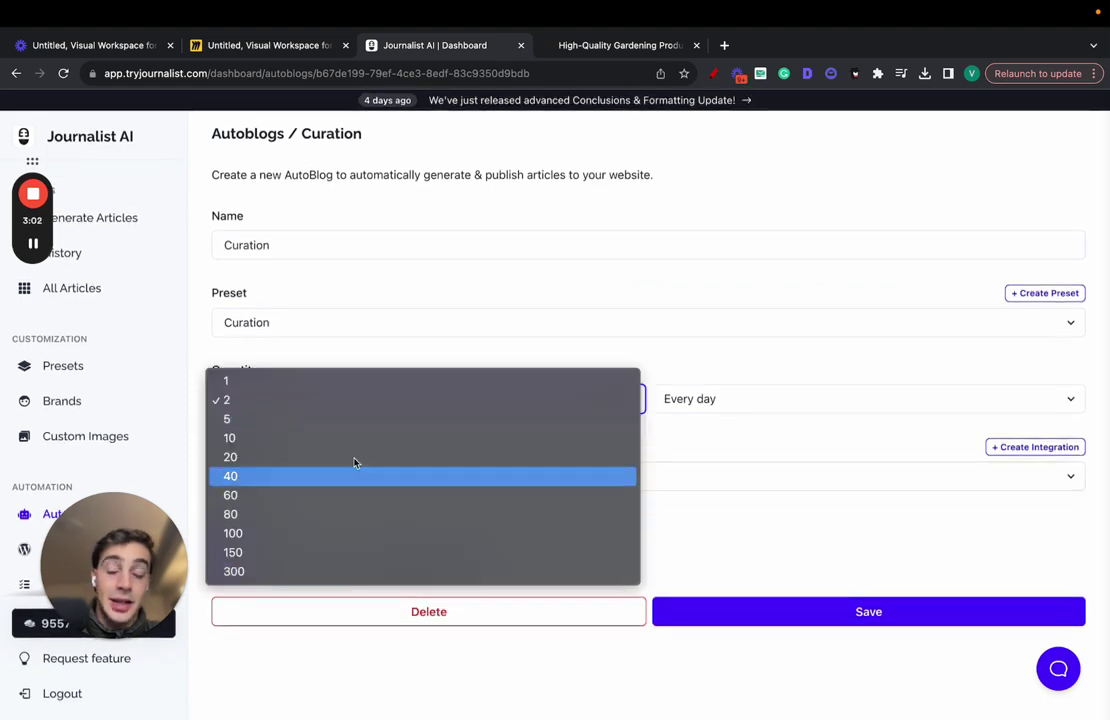
left_click(357, 517)
left_click(745, 399)
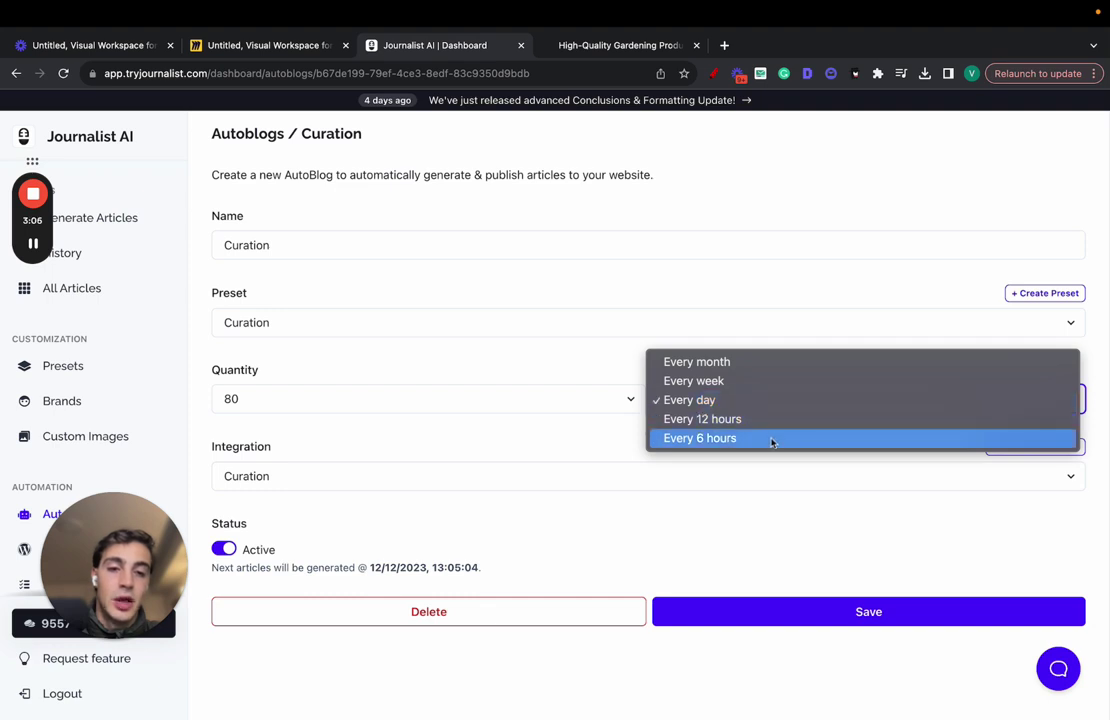
left_click(725, 399)
Annotate the page in red with an arrow from the underlined Journalist AI name to a tall box, labelled "G + P".
left_click(713, 73)
mouse_move(34, 147)
left_mouse_down()
mouse_move(144, 147)
mouse_move(451, 320)
mouse_move(513, 317)
mouse_move(500, 338)
left_mouse_up()
mouse_move(572, 228)
left_mouse_down()
mouse_move(572, 487)
mouse_move(740, 300)
mouse_move(589, 217)
left_mouse_up()
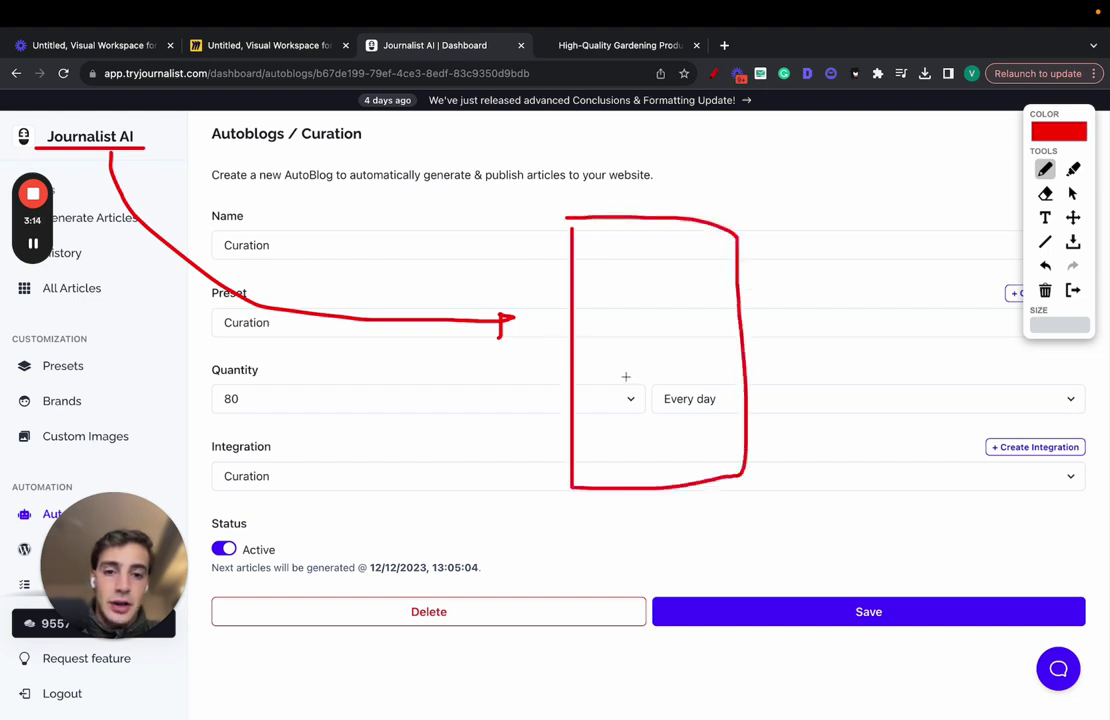
mouse_move(256, 227)
left_mouse_down()
mouse_move(220, 255)
mouse_move(239, 258)
mouse_move(251, 280)
left_mouse_up()
mouse_move(284, 253)
left_mouse_down()
mouse_move(284, 281)
mouse_move(334, 243)
left_mouse_up()
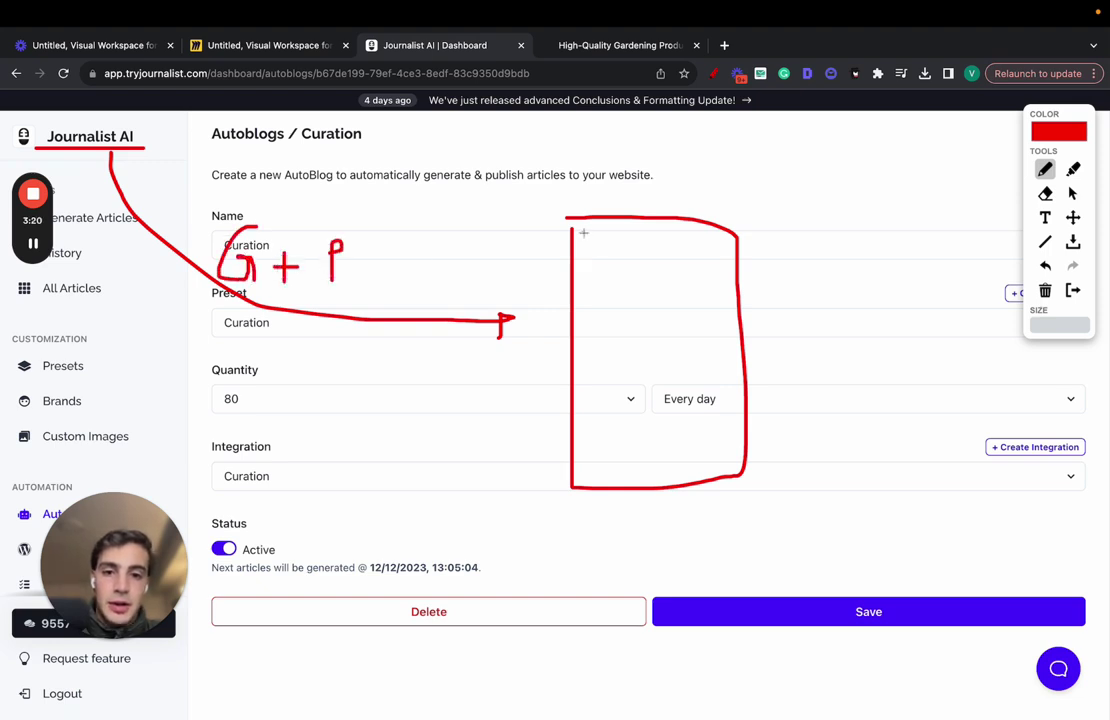
Draw two rows of three article squares inside the red box and project the last square into an enlarged page frame.
mouse_move(583, 233)
left_mouse_down()
mouse_move(612, 272)
mouse_move(585, 236)
mouse_move(634, 266)
mouse_move(660, 237)
mouse_move(708, 274)
mouse_move(724, 240)
left_mouse_up()
mouse_move(595, 293)
left_mouse_down()
mouse_move(595, 331)
mouse_move(730, 330)
left_mouse_up()
mouse_move(798, 230)
left_mouse_down()
mouse_move(737, 310)
mouse_move(798, 398)
left_mouse_up()
mouse_move(801, 231)
left_mouse_down()
mouse_move(798, 372)
mouse_move(944, 389)
mouse_move(855, 168)
mouse_move(800, 236)
left_mouse_up()
Sketch images and text lines inside the enlarged page and link one text line by arrow to the upper middle article square.
mouse_move(846, 183)
left_mouse_down()
mouse_move(840, 225)
mouse_move(900, 185)
mouse_move(850, 183)
left_mouse_up()
mouse_move(815, 237)
left_mouse_down()
mouse_move(907, 238)
mouse_move(857, 260)
left_mouse_up()
mouse_move(800, 267)
left_mouse_down()
mouse_move(945, 267)
mouse_move(910, 284)
left_mouse_up()
left_click_drag(826, 301, 826, 322)
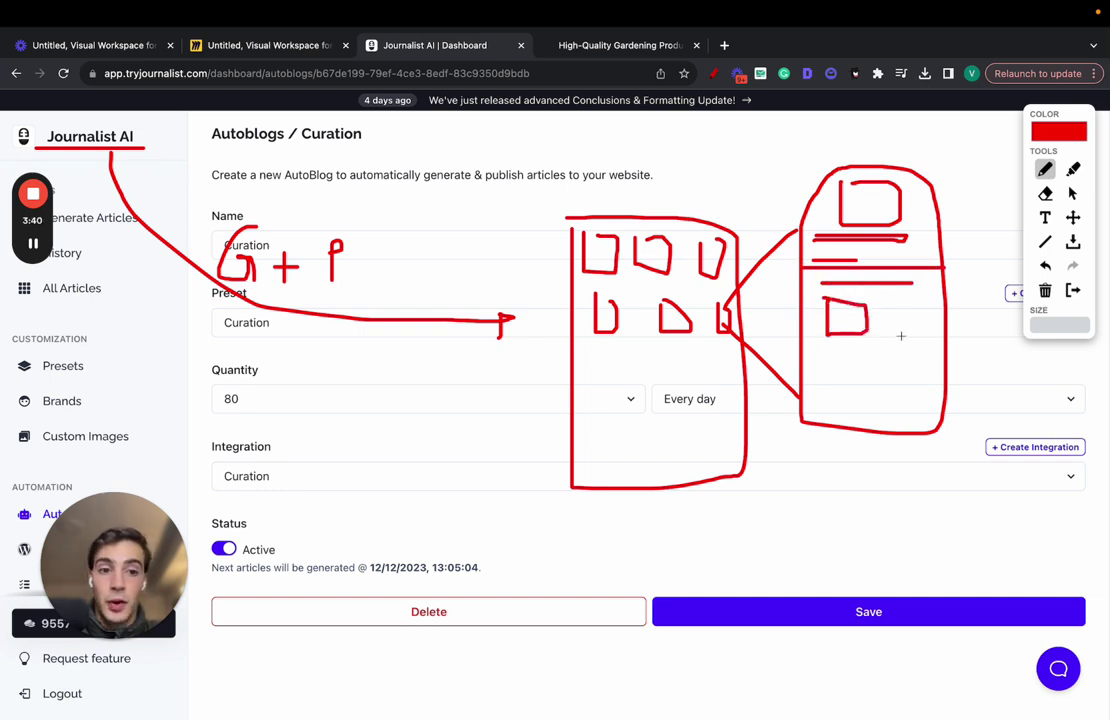
left_click_drag(825, 365, 870, 350)
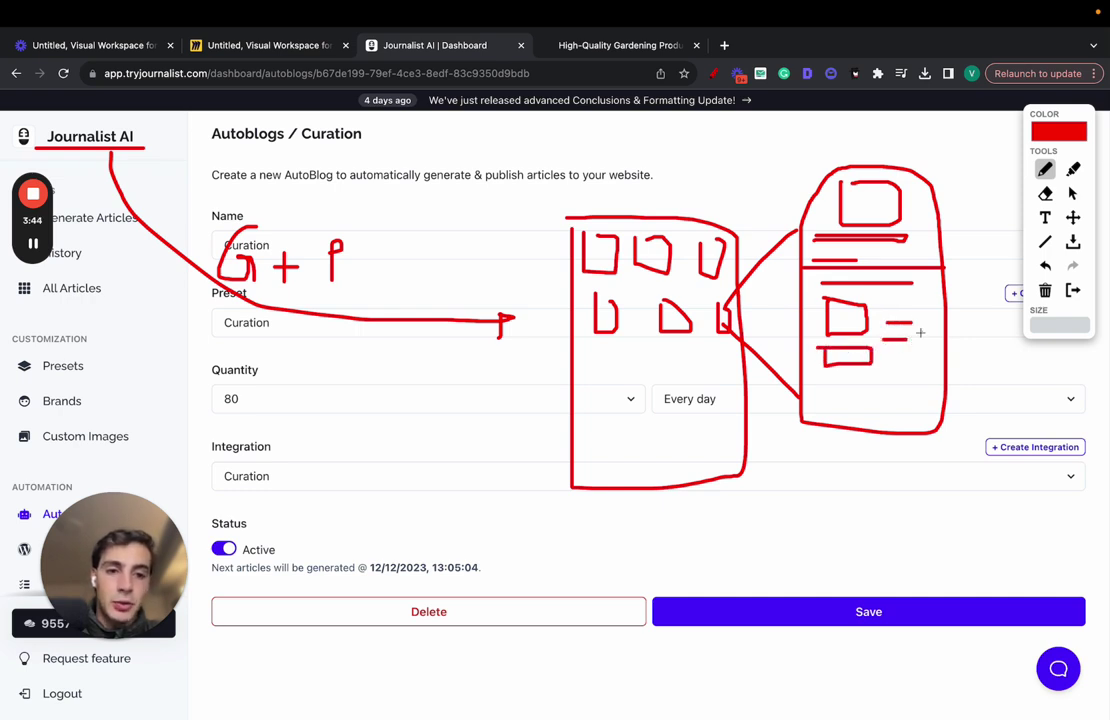
mouse_move(898, 303)
left_mouse_down()
mouse_move(931, 303)
mouse_move(724, 186)
mouse_move(673, 224)
left_mouse_up()
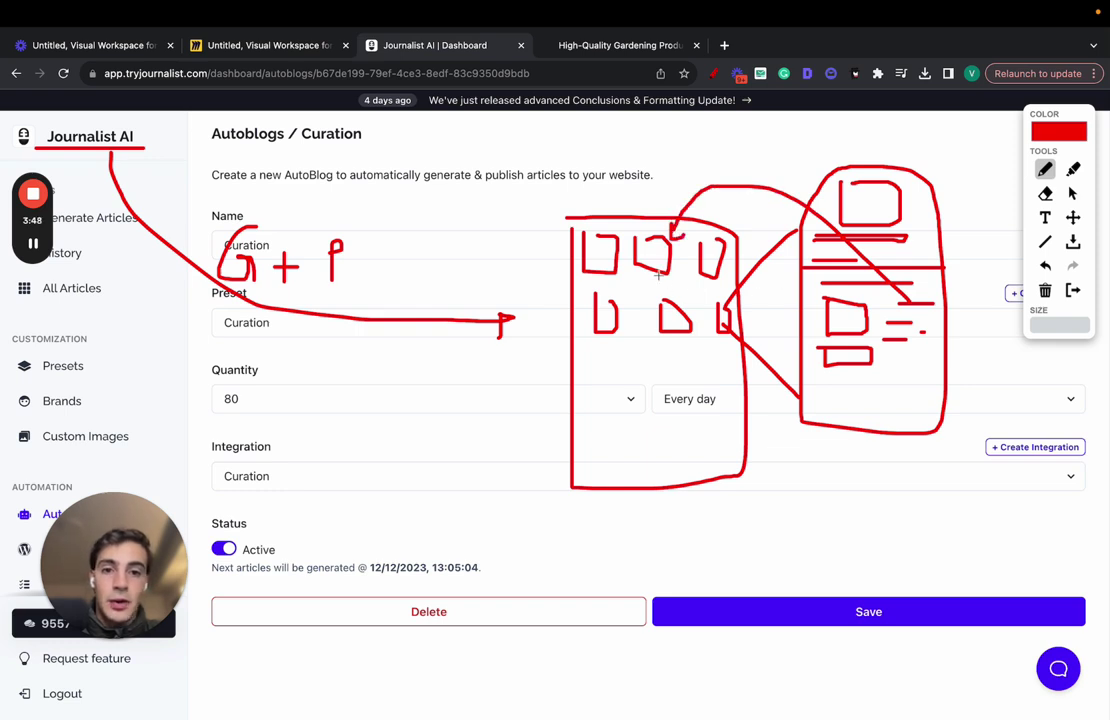
Connect neighbouring article squares, then run lines outward from the enlarged page's text lines and write an F above the page.
left_click_drag(658, 272, 610, 270)
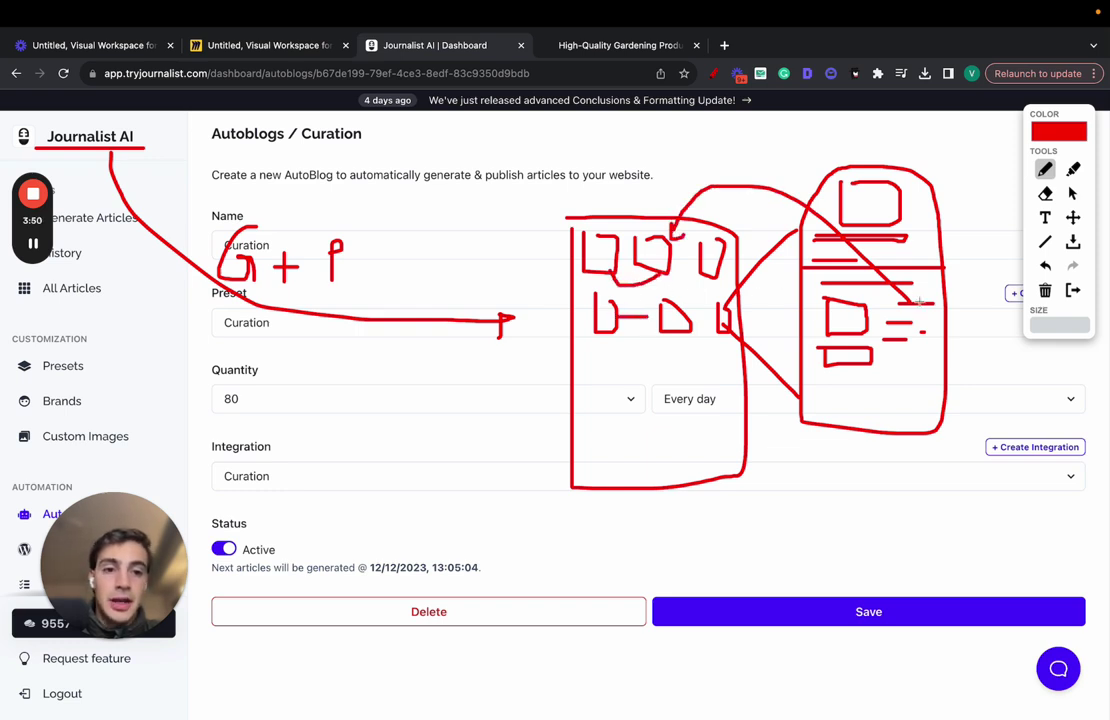
left_click_drag(918, 301, 962, 160)
left_click_drag(921, 318, 985, 218)
left_click_drag(896, 372, 1031, 389)
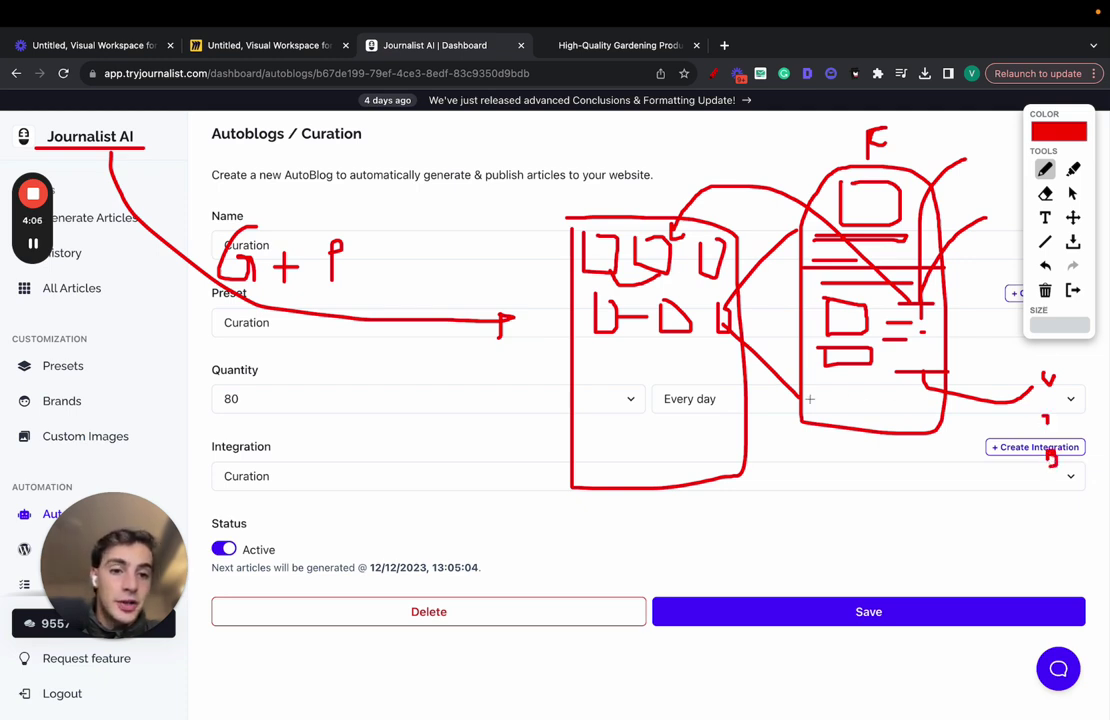
Draw a box at the foot of the enlarged page, link it to the label "P/S" and circle the whole page.
mouse_move(833, 398)
left_mouse_down()
mouse_move(938, 405)
mouse_move(872, 428)
mouse_move(778, 545)
left_mouse_up()
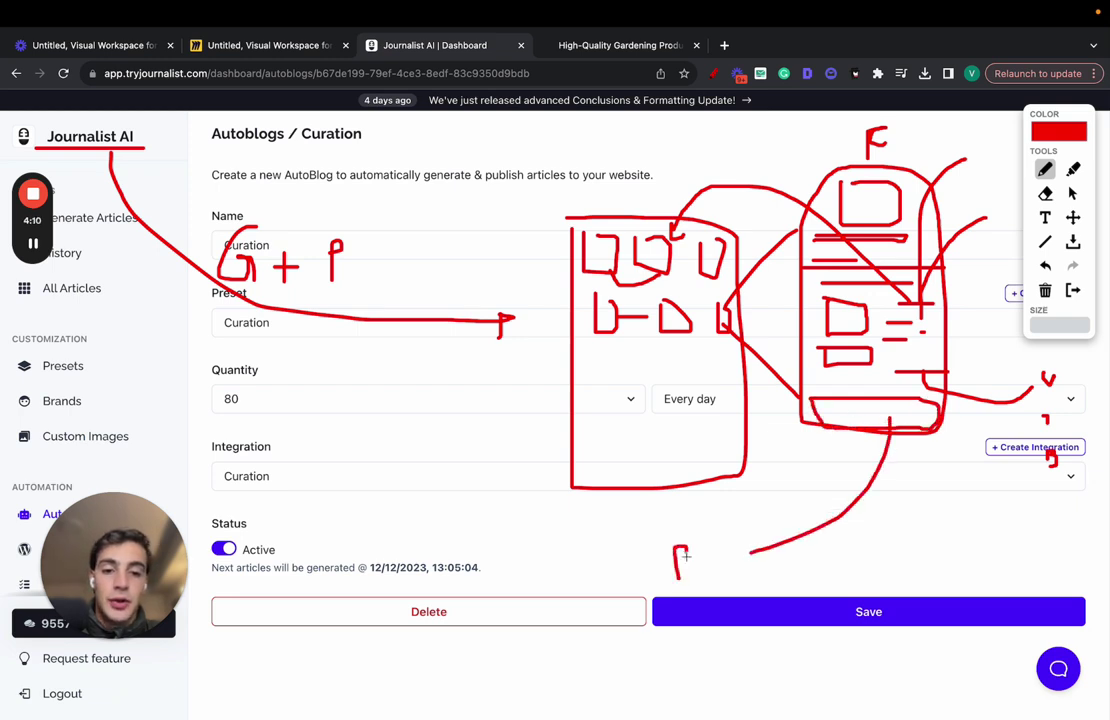
left_click_drag(704, 550, 697, 578)
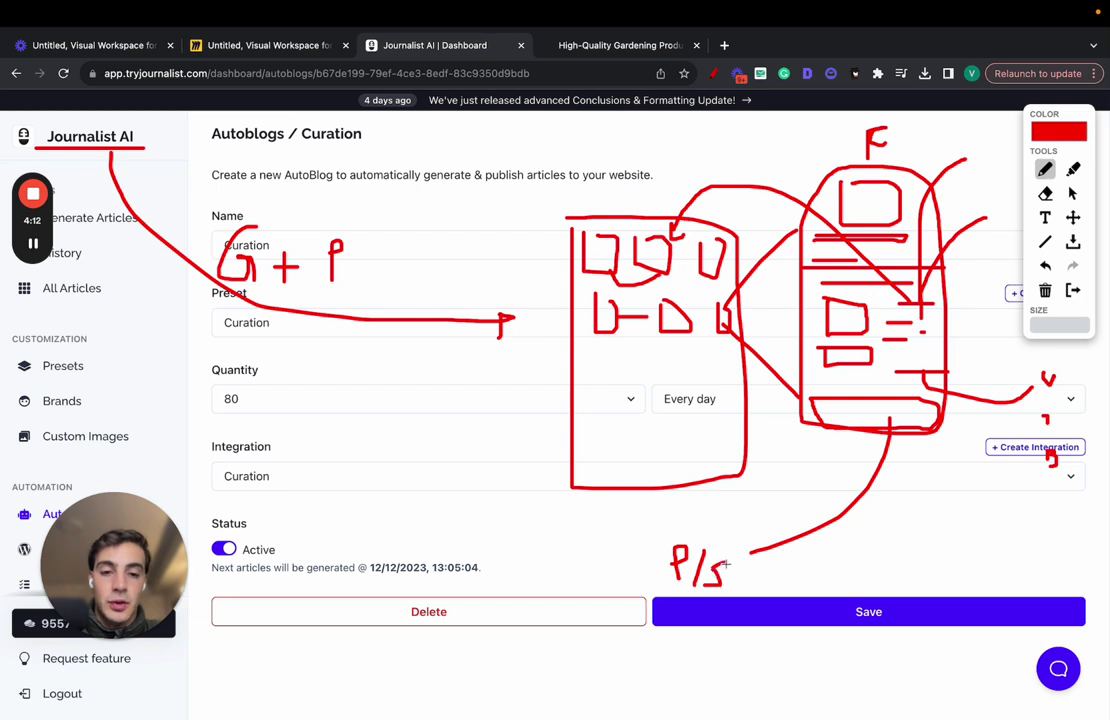
mouse_move(893, 400)
left_mouse_down()
mouse_move(810, 400)
mouse_move(845, 432)
mouse_move(925, 430)
mouse_move(965, 170)
mouse_move(775, 290)
mouse_move(872, 470)
mouse_move(736, 545)
left_mouse_up()
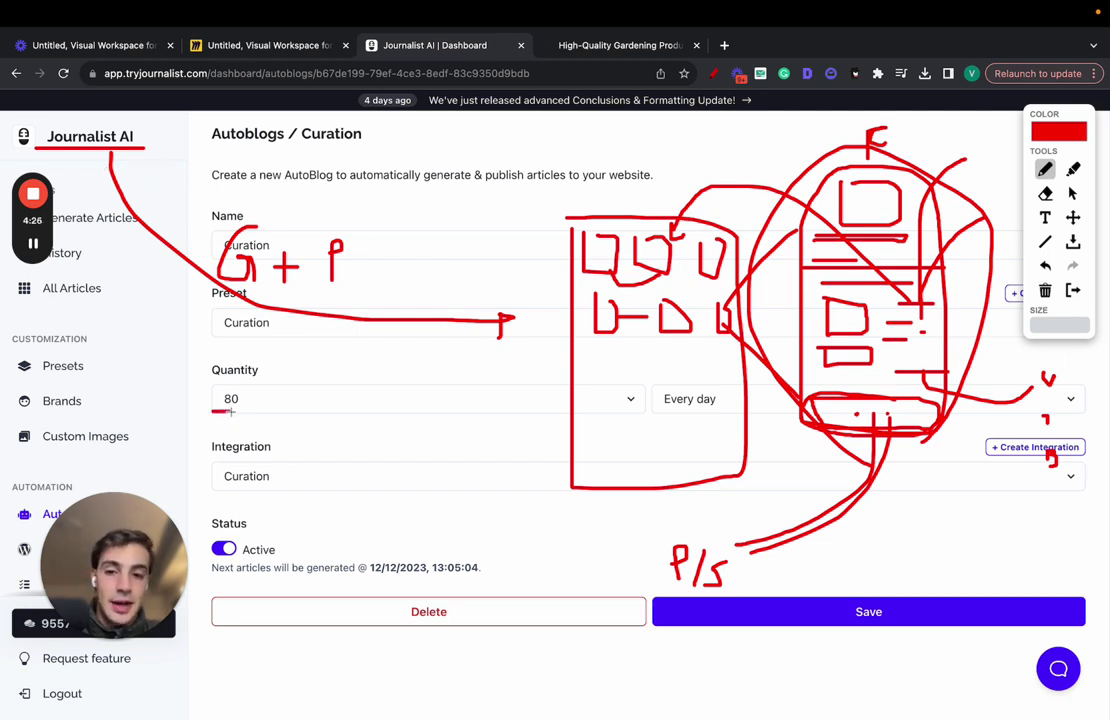
Underline the 80 quantity and Every day schedule, extend the "G + P" label with "+ I", and exit the annotation tool.
left_click_drag(640, 411, 706, 411)
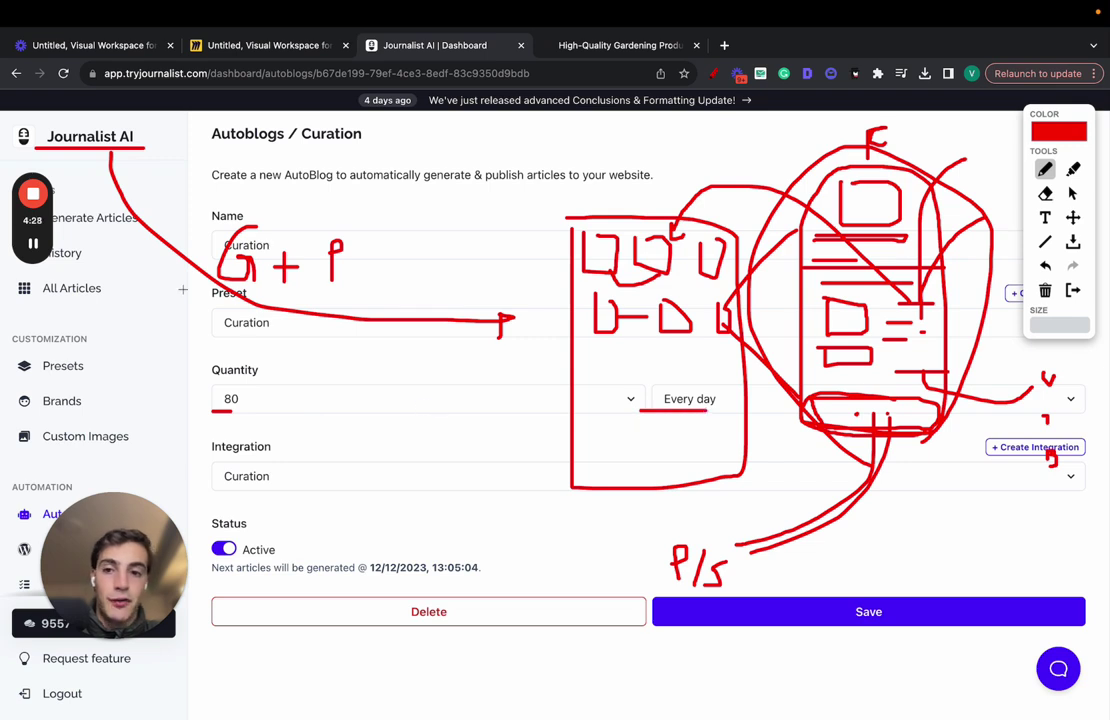
mouse_move(350, 268)
left_mouse_down()
mouse_move(453, 250)
mouse_move(428, 307)
left_mouse_up()
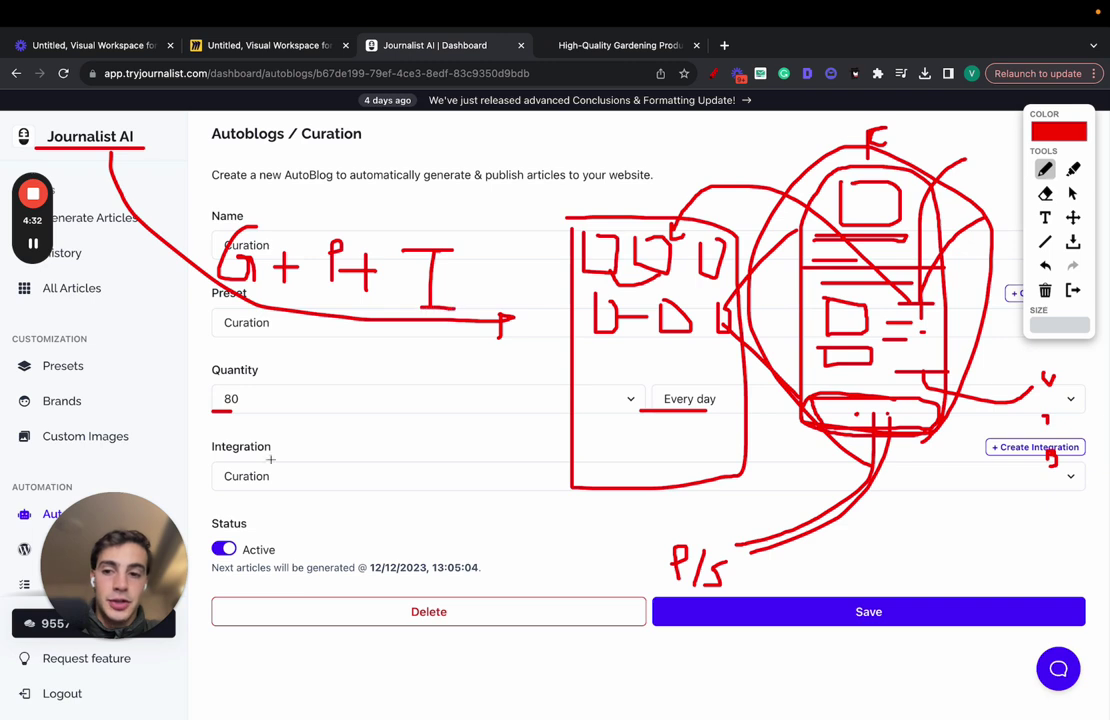
left_click_drag(95, 560, 498, 562)
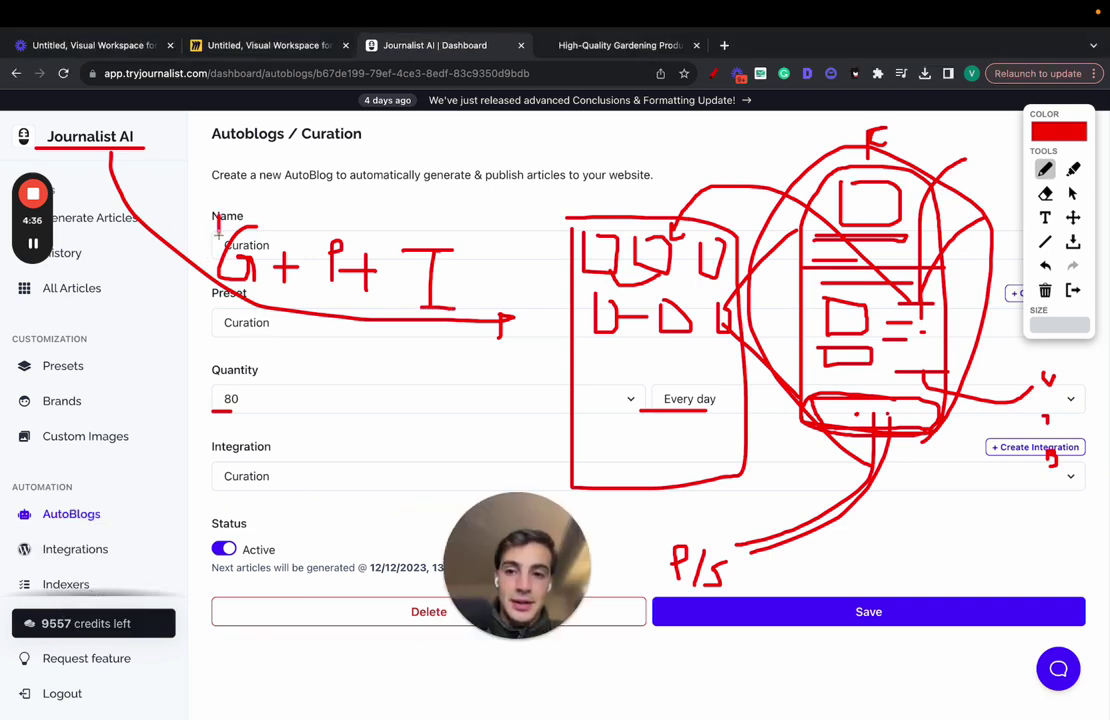
left_click_drag(221, 212, 221, 236)
left_click_drag(189, 193, 187, 240)
left_click(1073, 290)
Open the Indexers section and bring up the form for creating a new indexer.
scroll(100, 470, "down", 3)
left_click(68, 449)
left_click(522, 287)
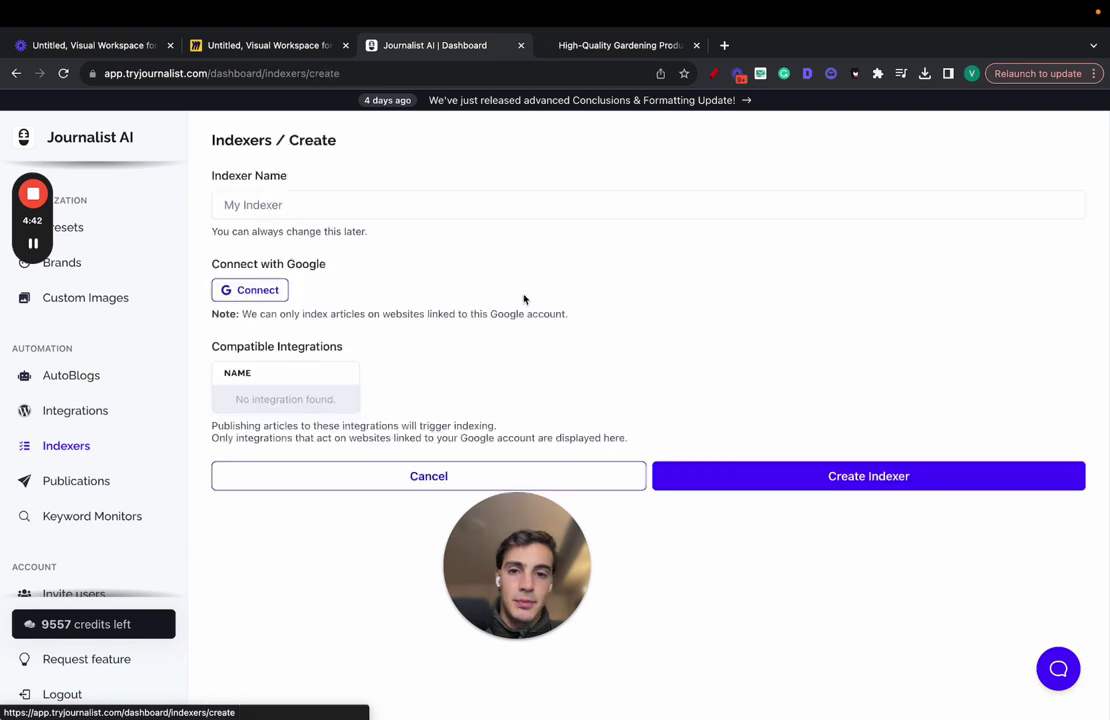
Open the Gardening Site keyword monitor and review the search volumes and difficulty of its last suggestions.
left_click(80, 522)
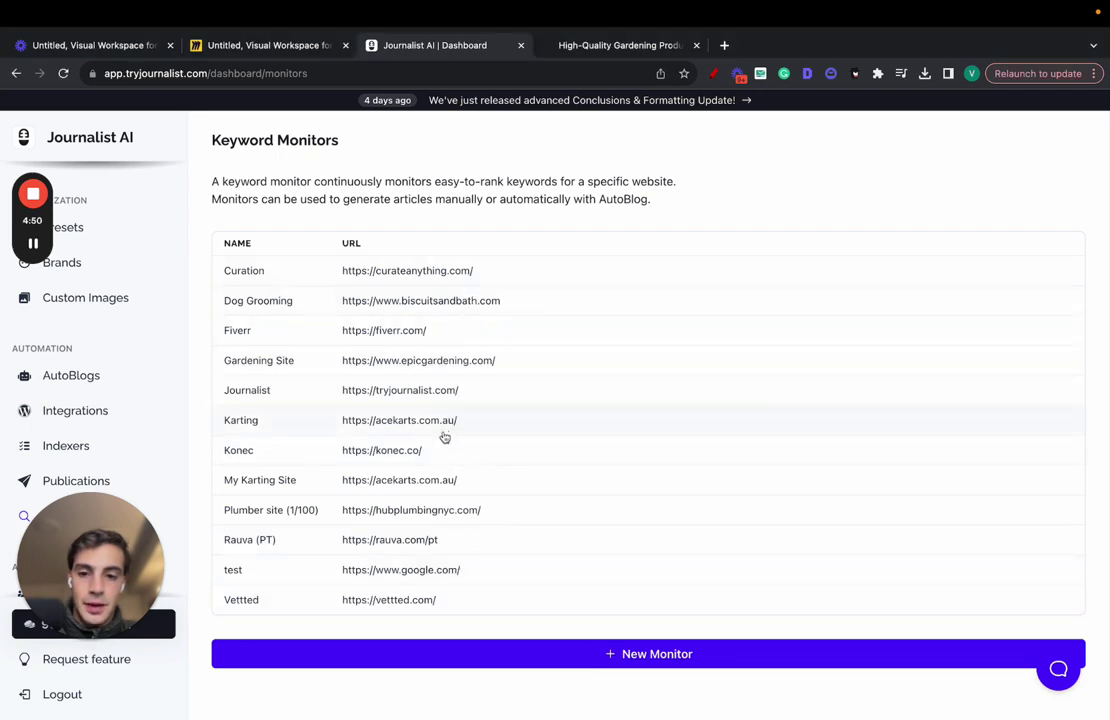
left_click(520, 364)
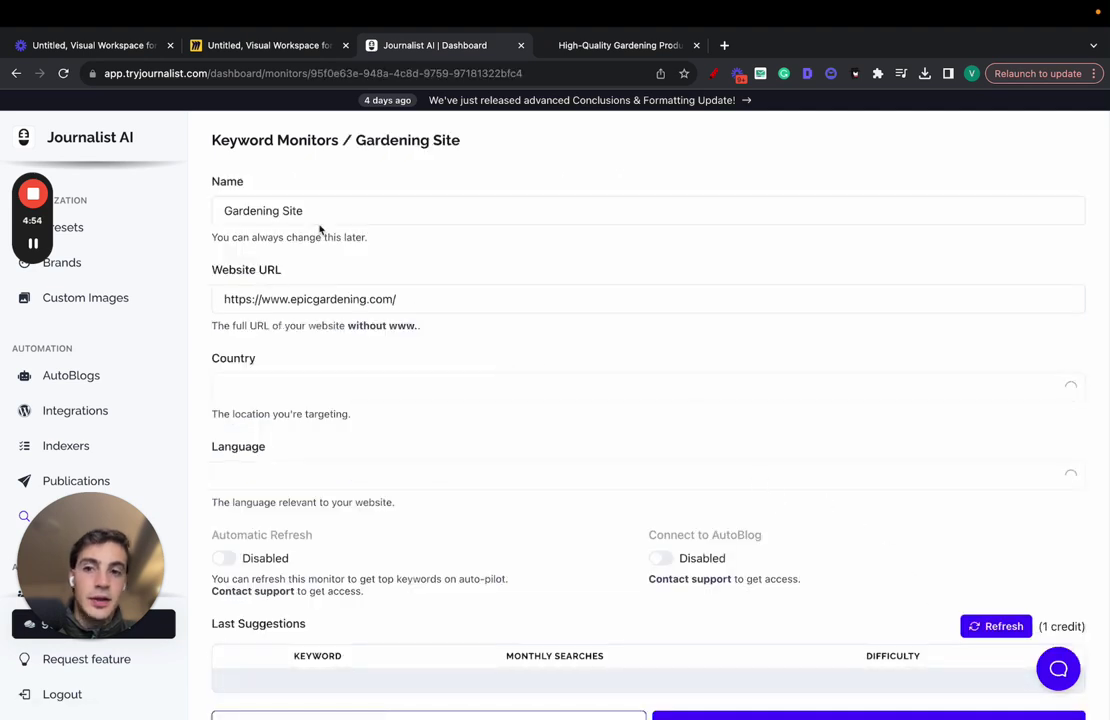
scroll(302, 414, "down", 2)
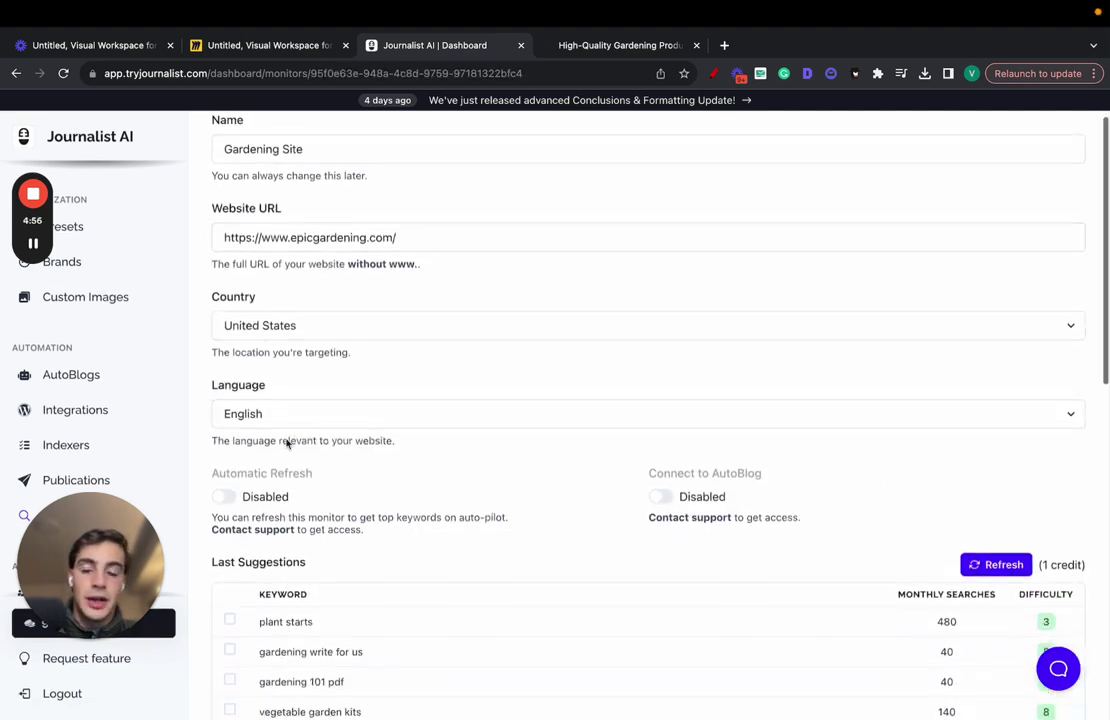
scroll(384, 241, "up", 2)
scroll(319, 263, "down", 5)
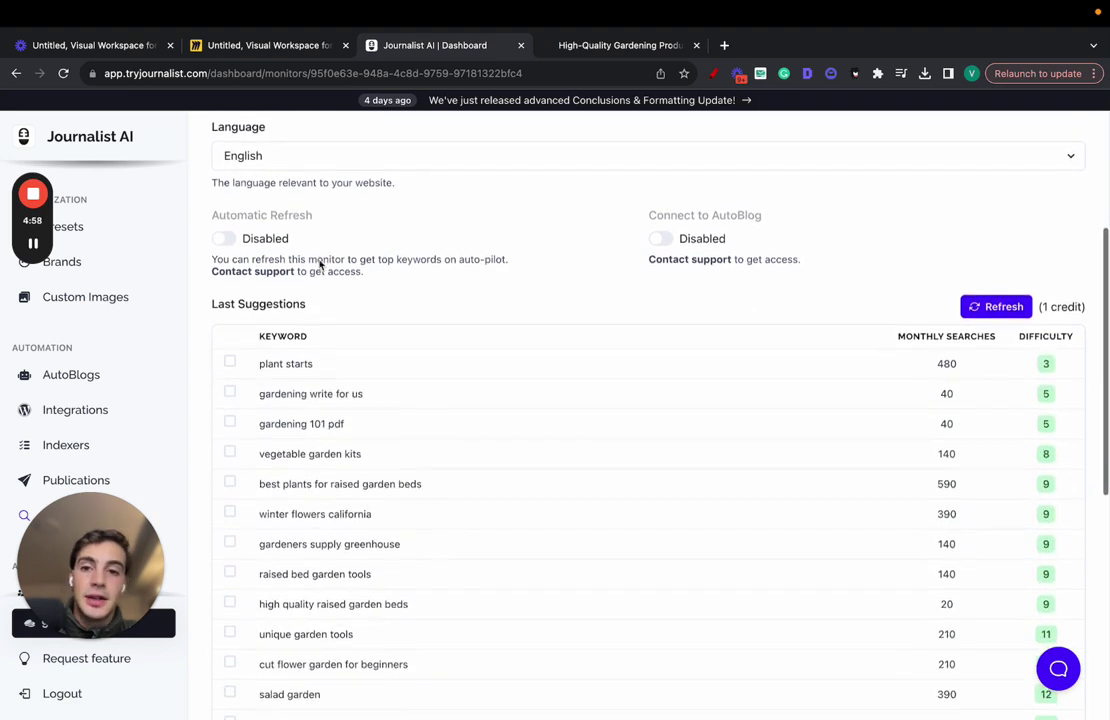
scroll(828, 332, "down", 1)
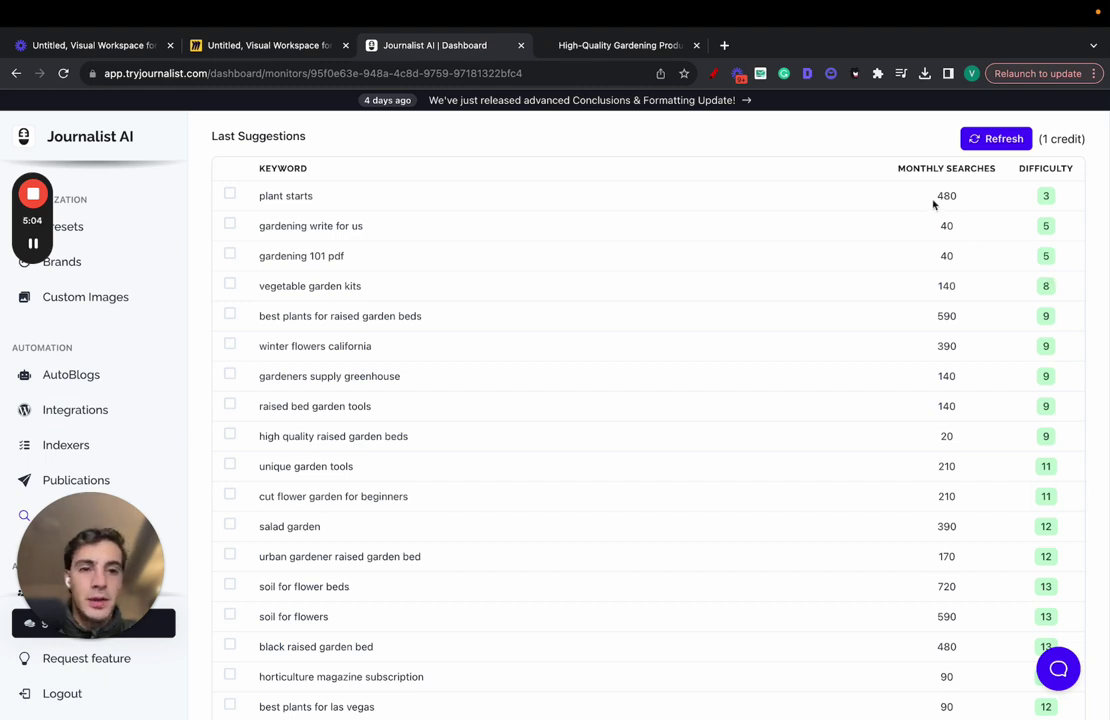
left_click_drag(934, 203, 953, 540)
left_click(1097, 274)
Select the keywords plant starts, gardening write for us, gardening 101 pdf, vegetable garden kits and winter flowers california.
left_click(230, 253)
left_click(230, 284)
left_click(230, 194)
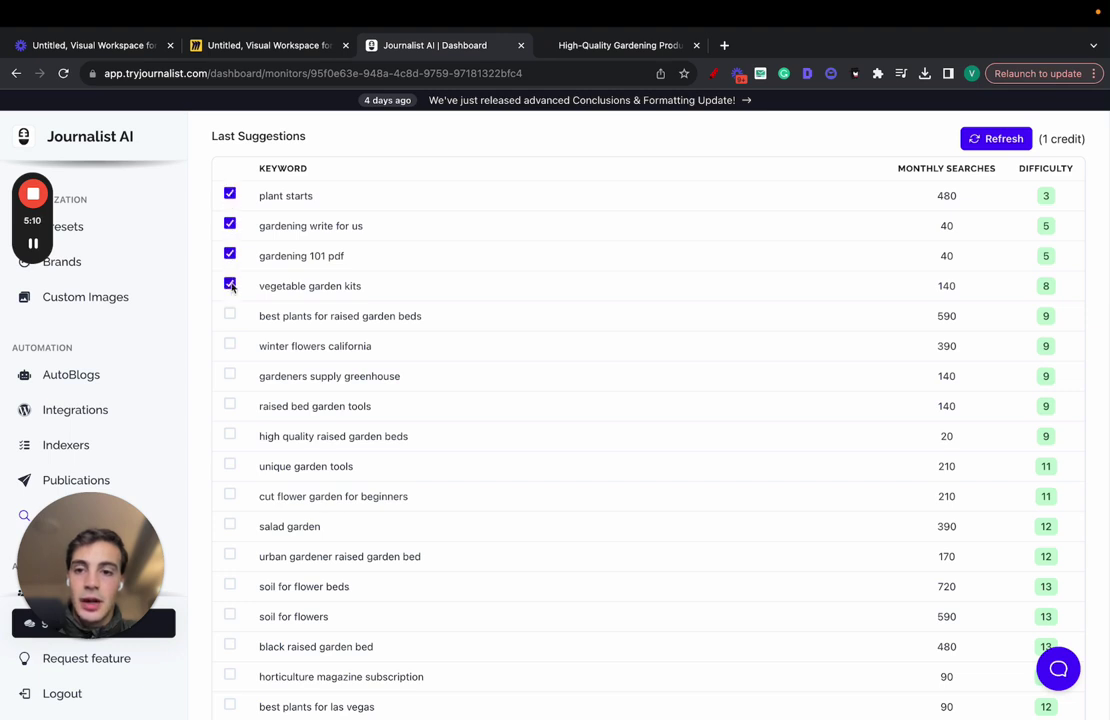
left_click(230, 345)
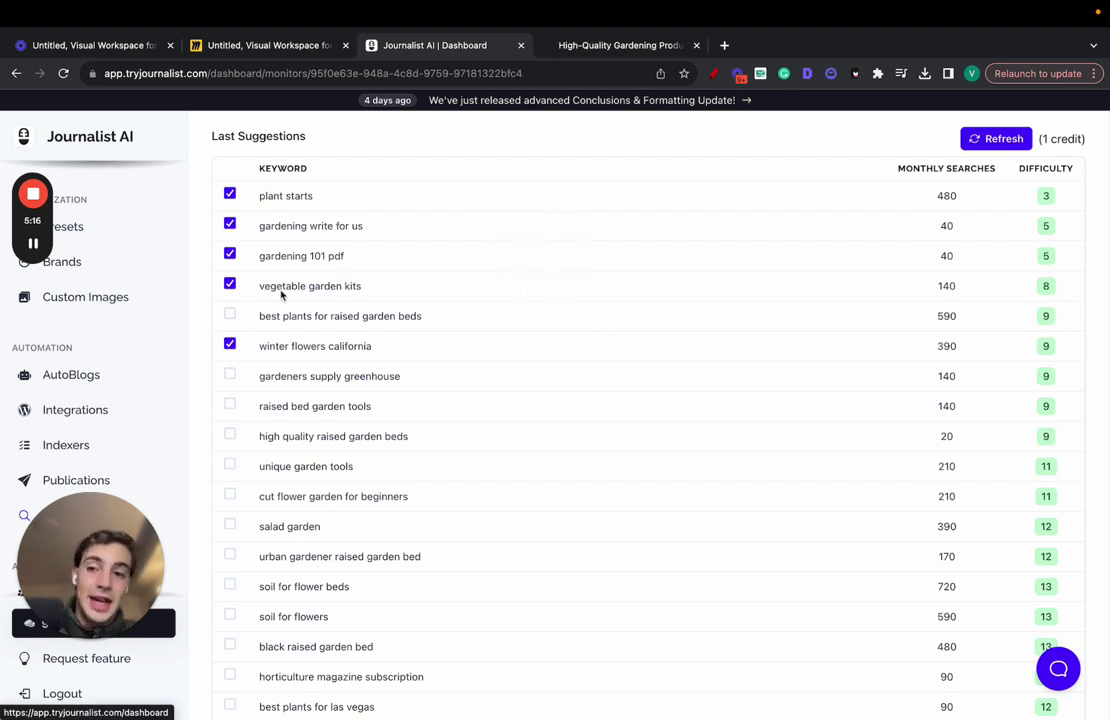
scroll(231, 306, "up", 3)
Switch to the Miro board, underline the "$0 to $10k/mo with AI SEO" headline and draw a line outward from the subtitle.
left_click(266, 47)
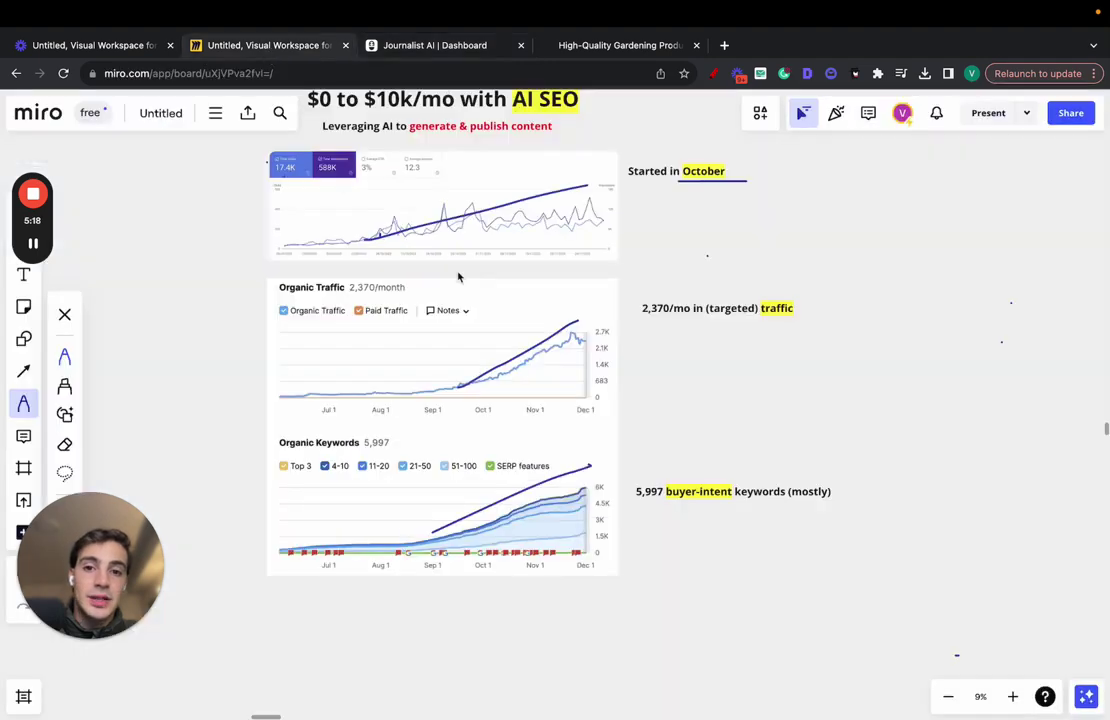
scroll(462, 266, "up", 3)
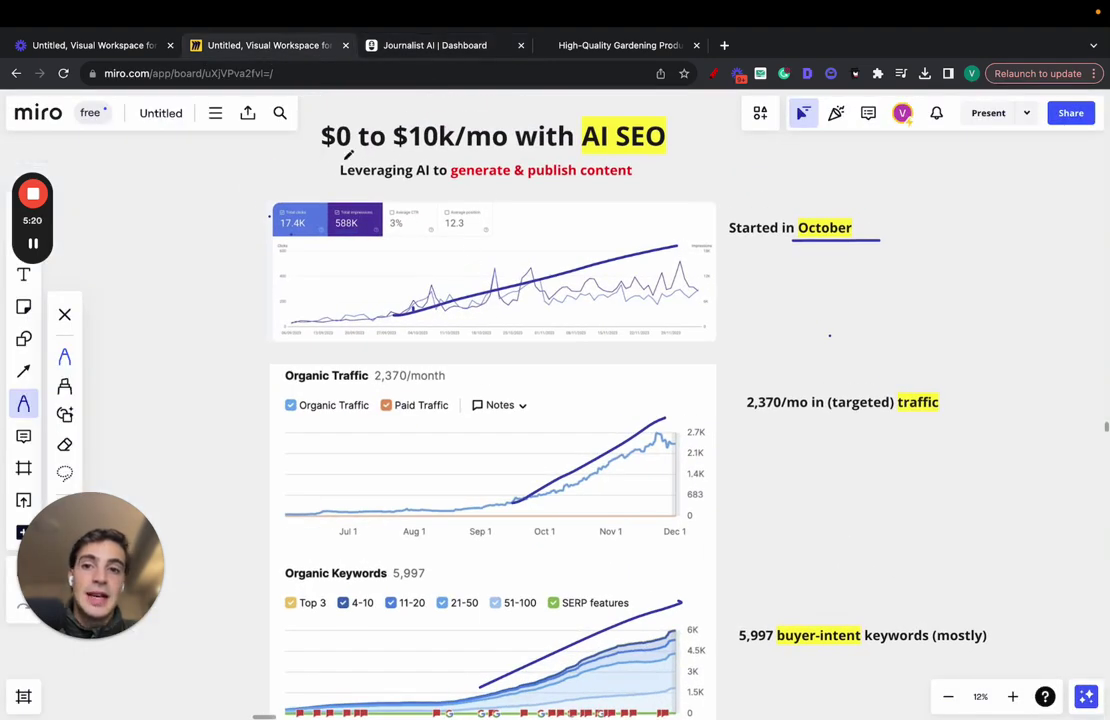
left_click_drag(342, 159, 871, 172)
Write the letters "NF" at the end of the subtitle's line and circle them.
left_click_drag(932, 211, 932, 240)
mouse_move(937, 178)
left_mouse_down()
mouse_move(1003, 160)
mouse_move(1016, 232)
left_mouse_up()
mouse_move(1016, 180)
left_mouse_down()
mouse_move(1048, 170)
mouse_move(1046, 189)
left_mouse_up()
scroll(1046, 189, "up", 2)
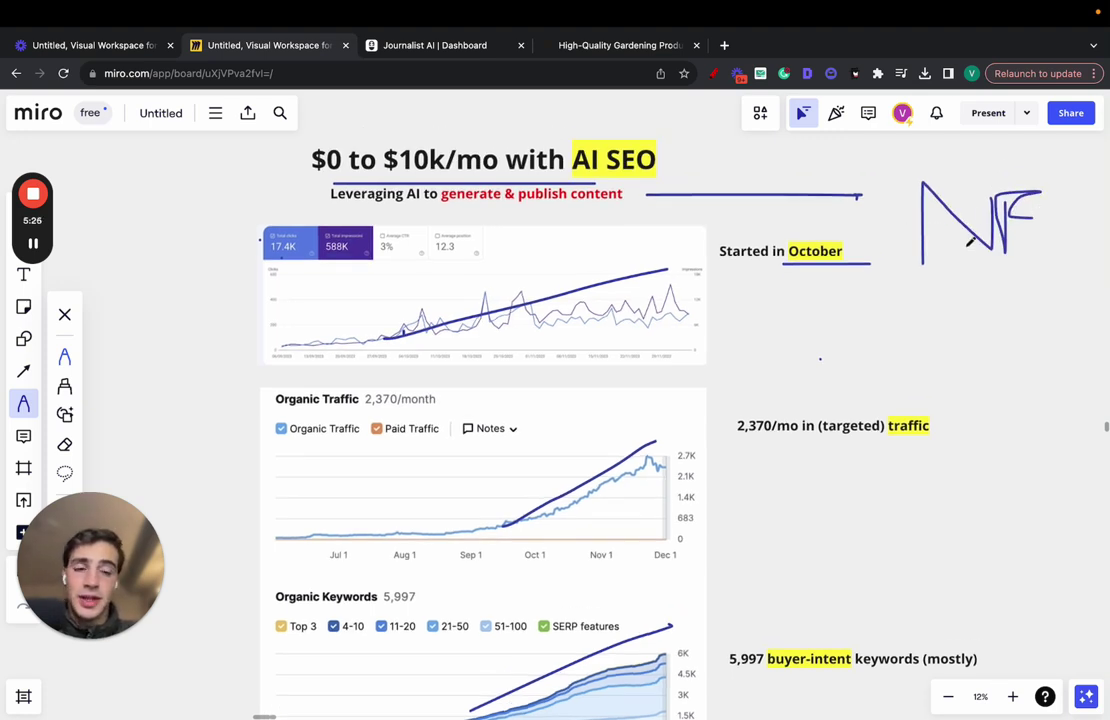
mouse_move(1012, 178)
left_mouse_down()
mouse_move(910, 195)
mouse_move(1070, 235)
mouse_move(1060, 206)
left_mouse_up()
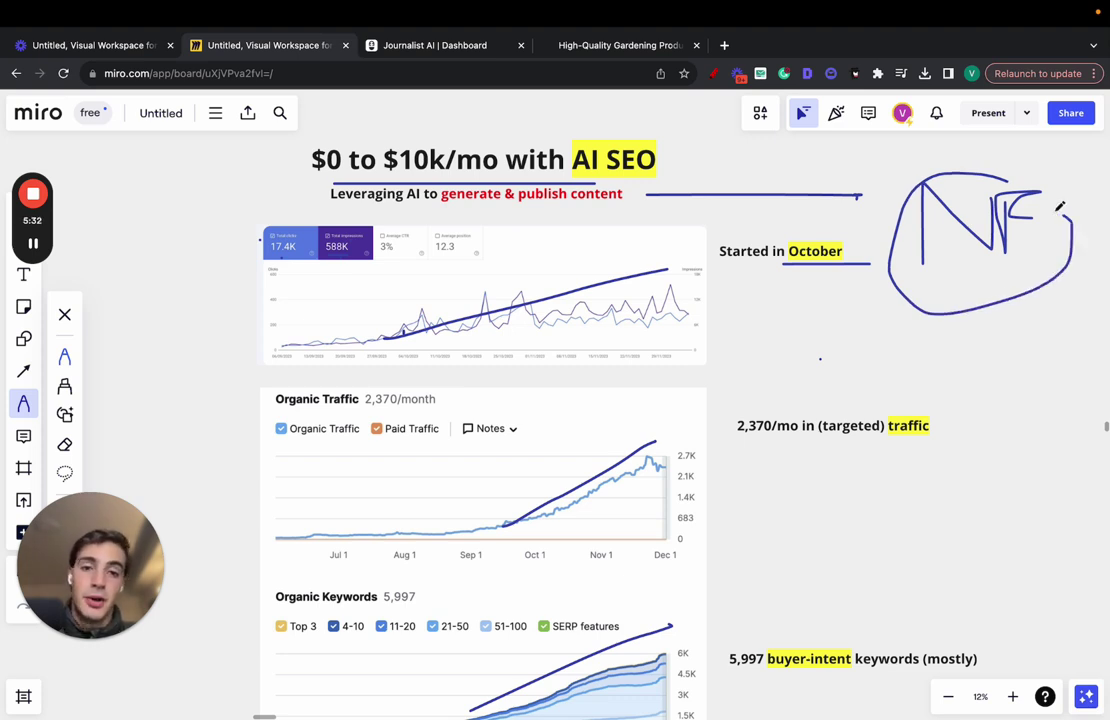
left_click_drag(1060, 206, 1012, 190)
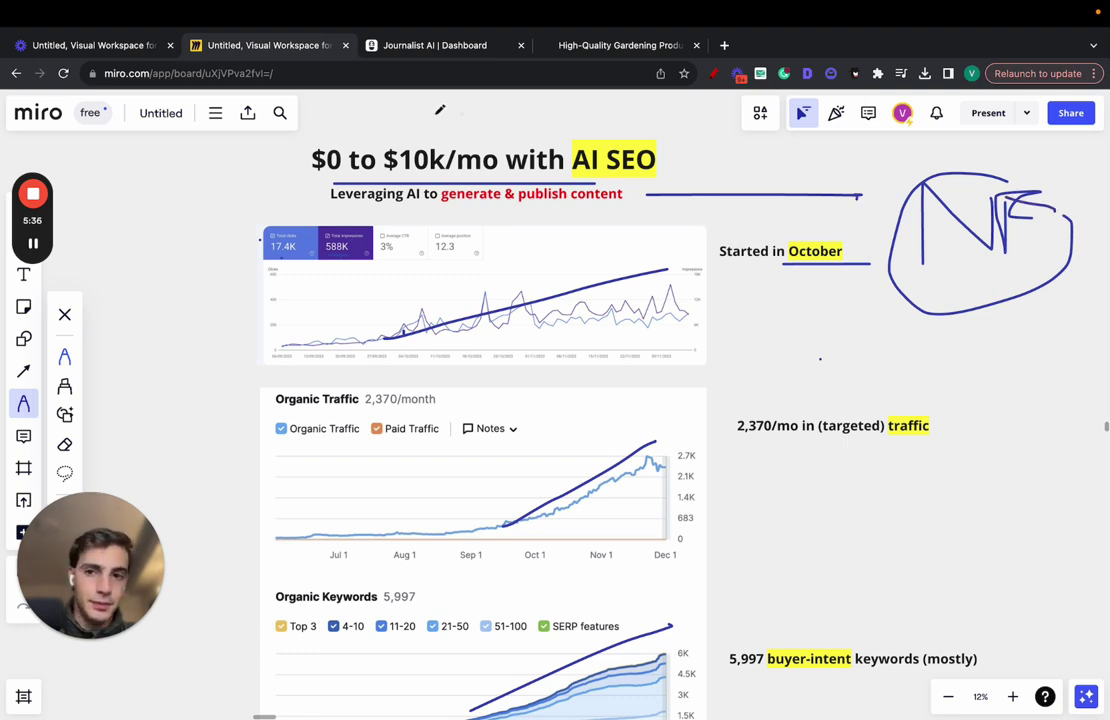
Return to Journalist AI, open Generate Articles and preview Titles and Keywords modes before going back to Simple mode.
left_click(416, 46)
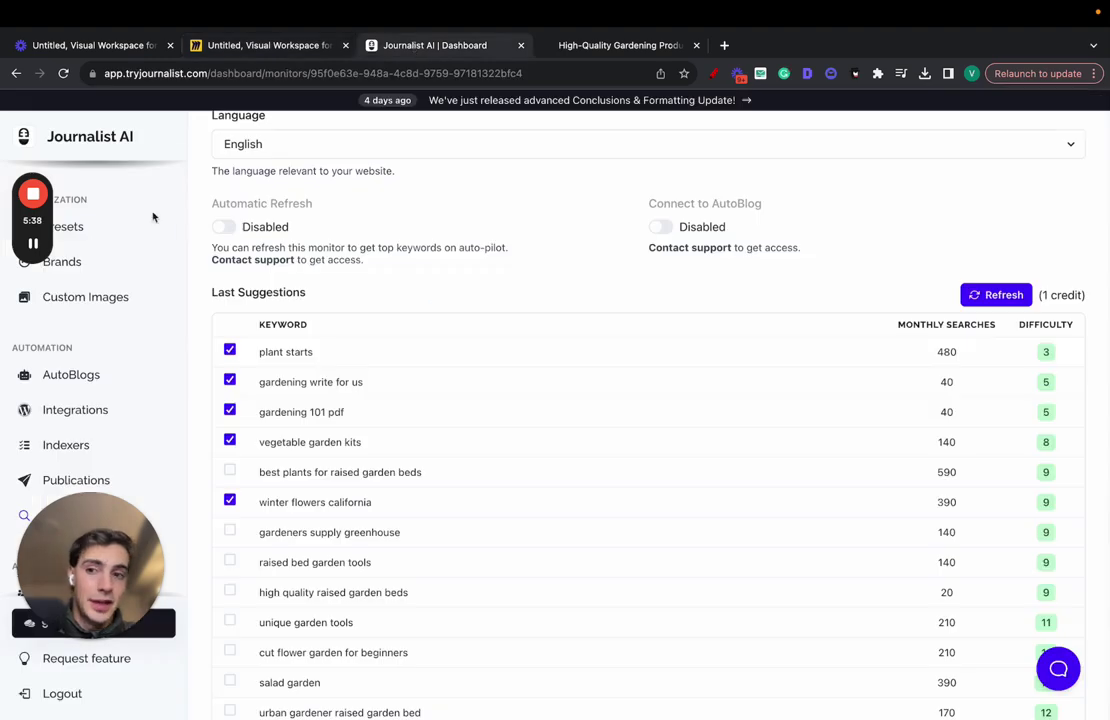
scroll(151, 218, "up", 3)
left_click(120, 225)
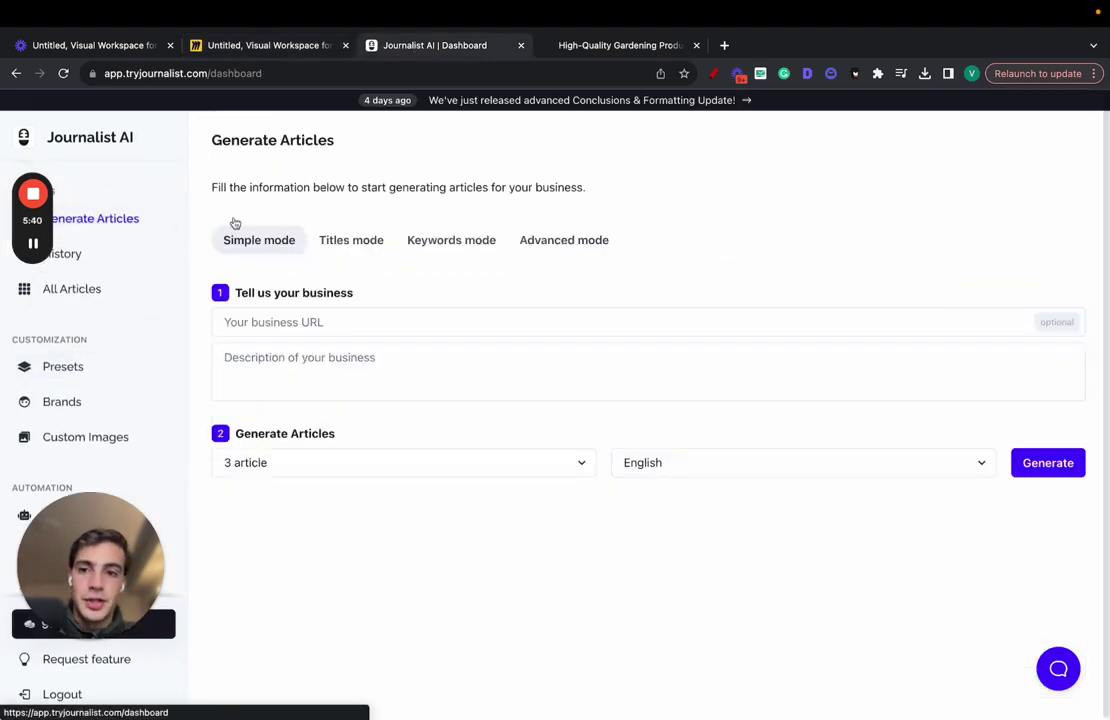
left_click(333, 240)
left_click(440, 240)
left_click(288, 241)
Browse the article quantity and language options in Simple mode, keeping 3 articles and English.
left_click(362, 462)
left_click(775, 470)
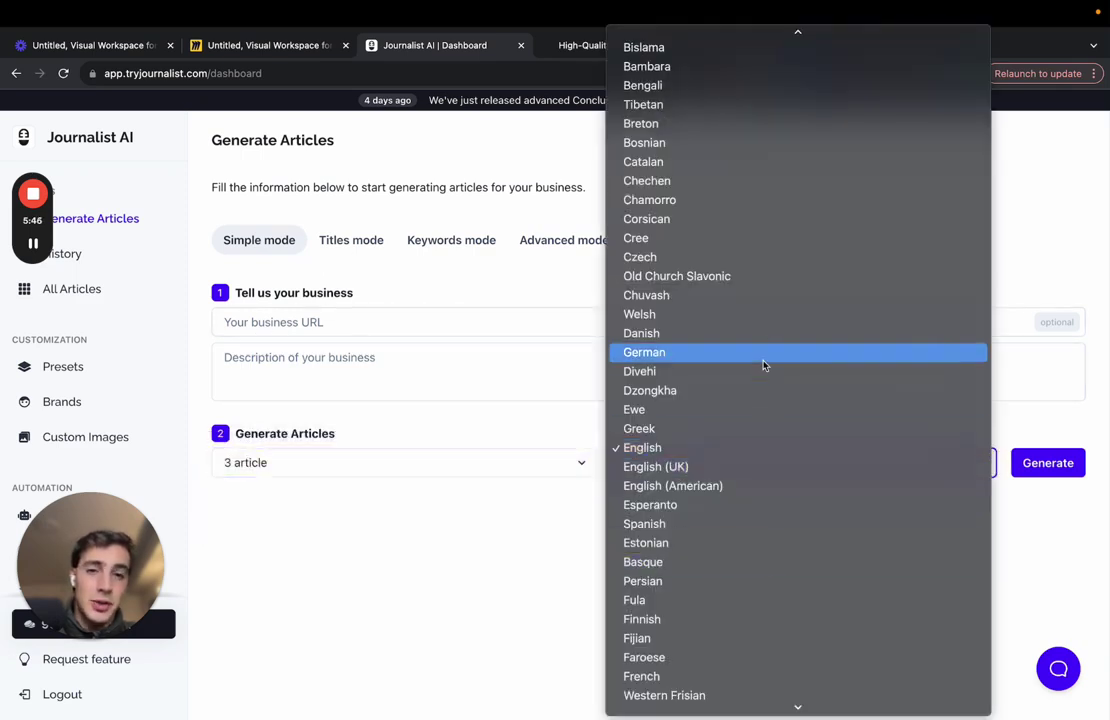
scroll(763, 365, "down", 12)
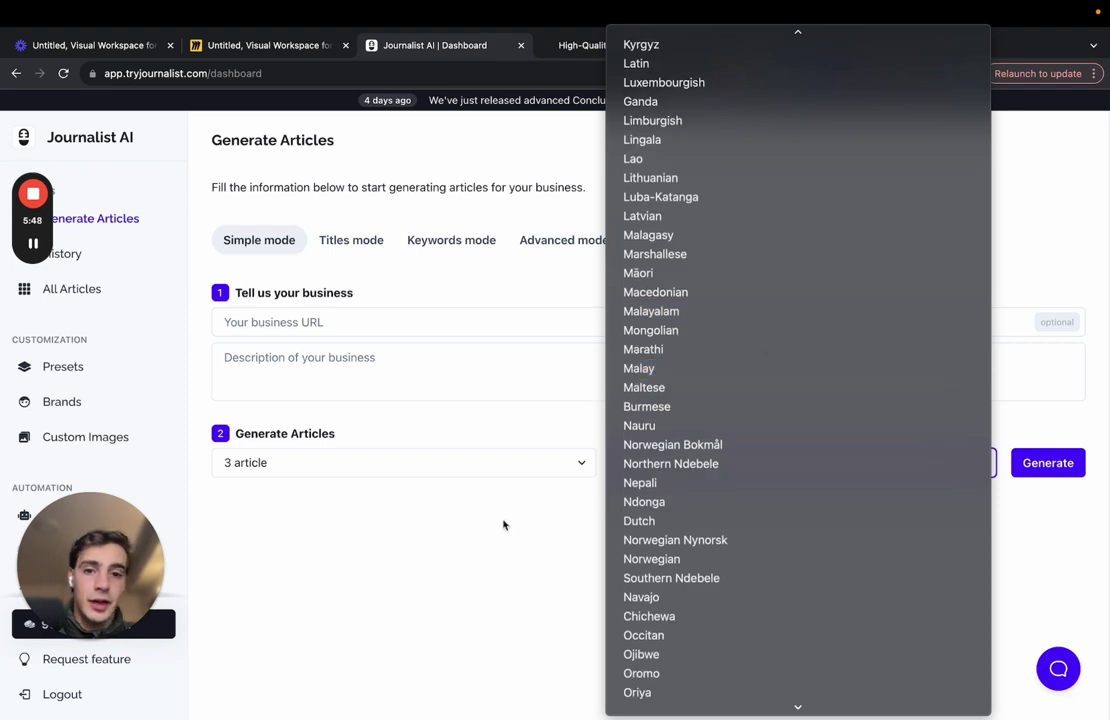
left_click(1067, 461)
Go through Titles and Keywords modes to Advanced mode, and expand and collapse its configuration sections down to Videos.
left_click(351, 240)
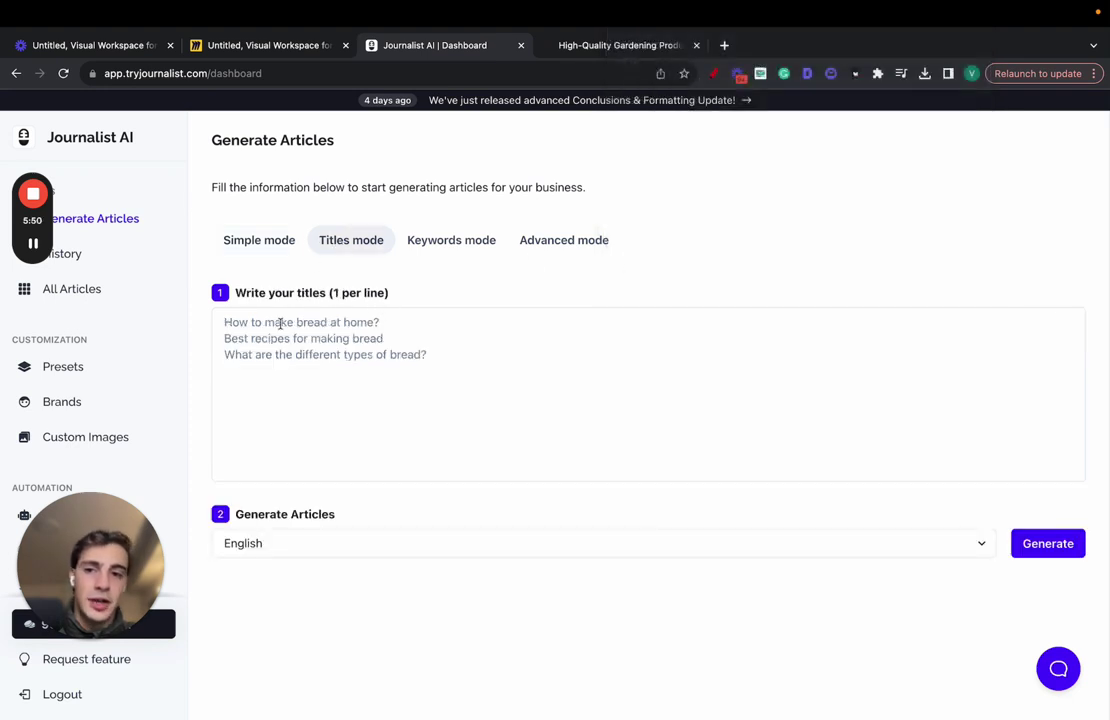
left_click(452, 245)
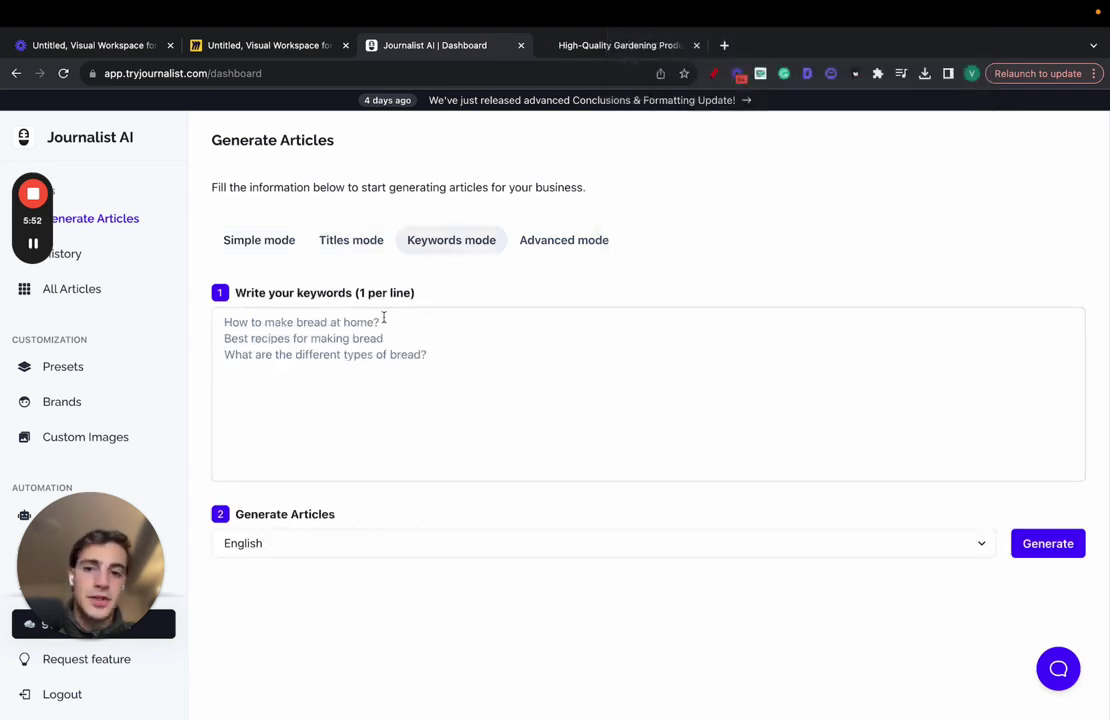
left_click(554, 249)
left_click(495, 345)
left_click(453, 374)
left_click(453, 374)
left_click(436, 406)
left_click(436, 406)
left_click(421, 431)
left_click(421, 431)
left_click(409, 454)
left_click(409, 454)
left_click(404, 481)
left_click(400, 484)
left_click(389, 512)
left_click(387, 515)
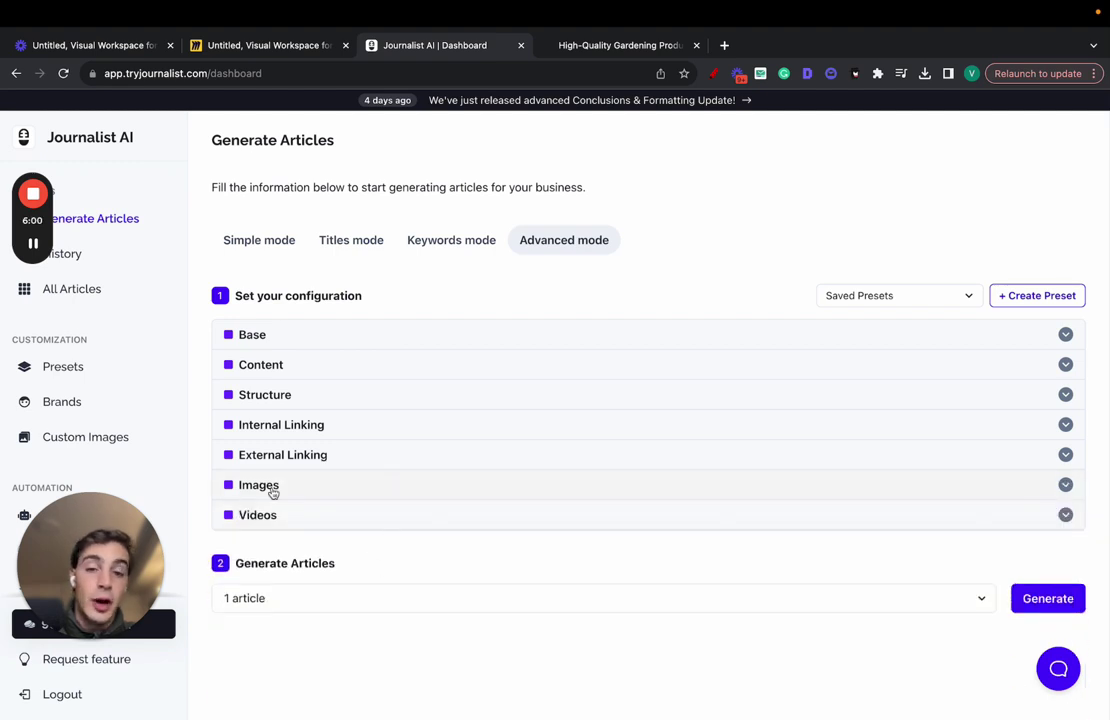
Expand the Base section and check its Generation Mode options, keeping Business Description, down to the Brand setting.
left_click(350, 338)
scroll(300, 360, "down", 3)
left_click(345, 278)
left_click(347, 282)
scroll(370, 320, "down", 3)
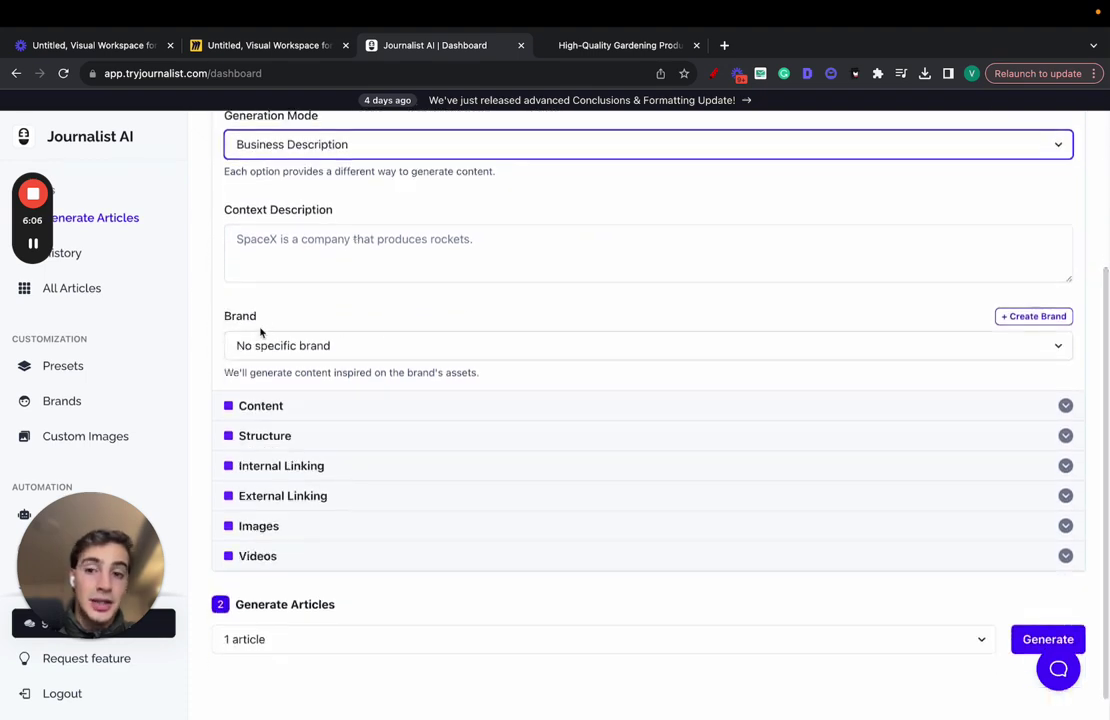
left_click(714, 74)
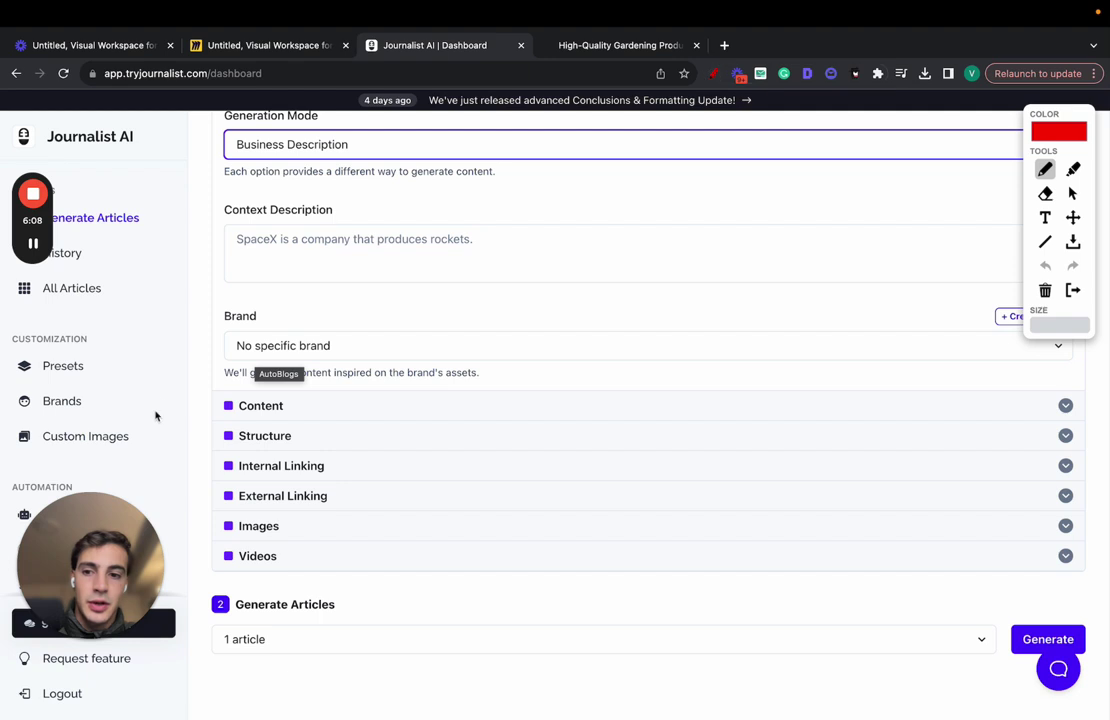
left_click(1072, 289)
left_click(845, 345)
left_click(831, 318)
Annotate the page in red with an arrow to Brands and a large letter B with four lines branching from it.
left_click(713, 76)
left_click_drag(198, 408, 95, 403)
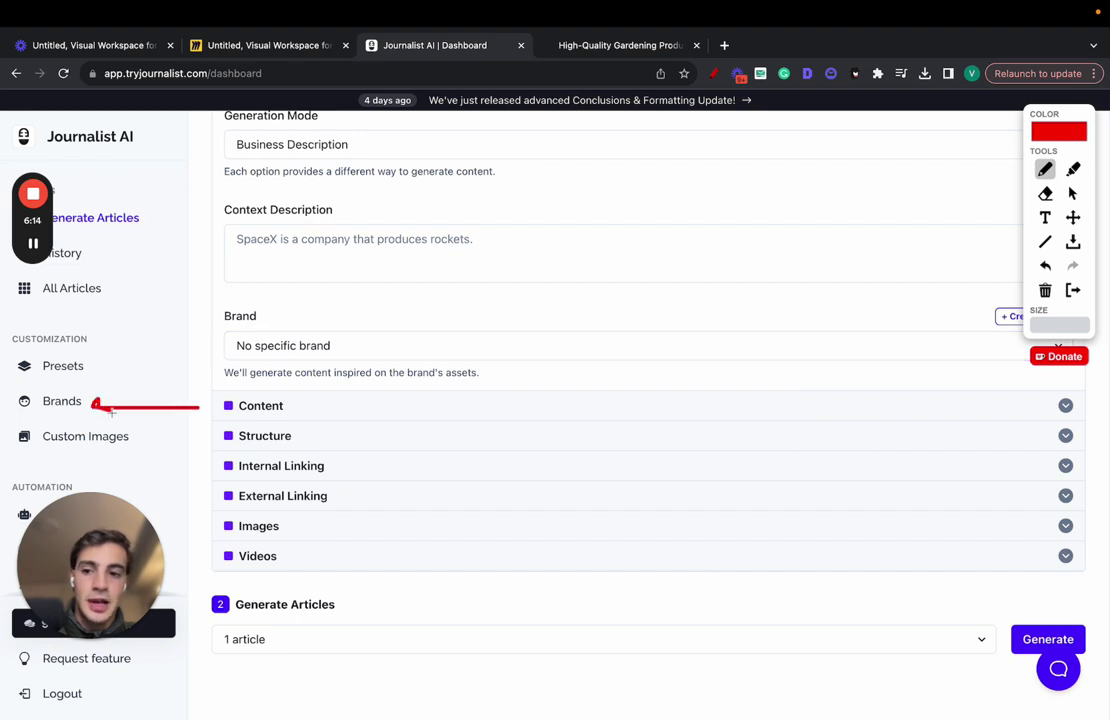
mouse_move(317, 336)
left_mouse_down()
mouse_move(362, 352)
mouse_move(318, 414)
left_mouse_up()
left_click_drag(413, 366, 569, 241)
left_click_drag(456, 353, 503, 352)
left_click_drag(603, 350, 621, 349)
left_click_drag(430, 409, 645, 460)
left_click_drag(458, 462, 607, 570)
Write the letters W, L, Y and D at the ends of the four branch lines, with a short mark below.
mouse_move(643, 190)
left_mouse_down()
mouse_move(670, 244)
mouse_move(703, 213)
left_mouse_up()
left_click_drag(681, 330, 718, 383)
mouse_move(677, 448)
left_mouse_down()
mouse_move(710, 474)
mouse_move(692, 520)
left_mouse_up()
mouse_move(656, 598)
left_mouse_down()
mouse_move(669, 560)
mouse_move(653, 606)
left_mouse_up()
left_click_drag(655, 670, 659, 647)
Divide the branches from a letter A with a vertical line, and ring the B with an arrow to the Journalist AI name.
mouse_move(709, 172)
left_mouse_down()
mouse_move(743, 290)
mouse_move(782, 657)
left_mouse_up()
mouse_move(829, 352)
left_mouse_down()
mouse_move(873, 349)
mouse_move(873, 322)
left_mouse_up()
left_click_drag(462, 228, 466, 403)
left_click_drag(266, 287, 106, 149)
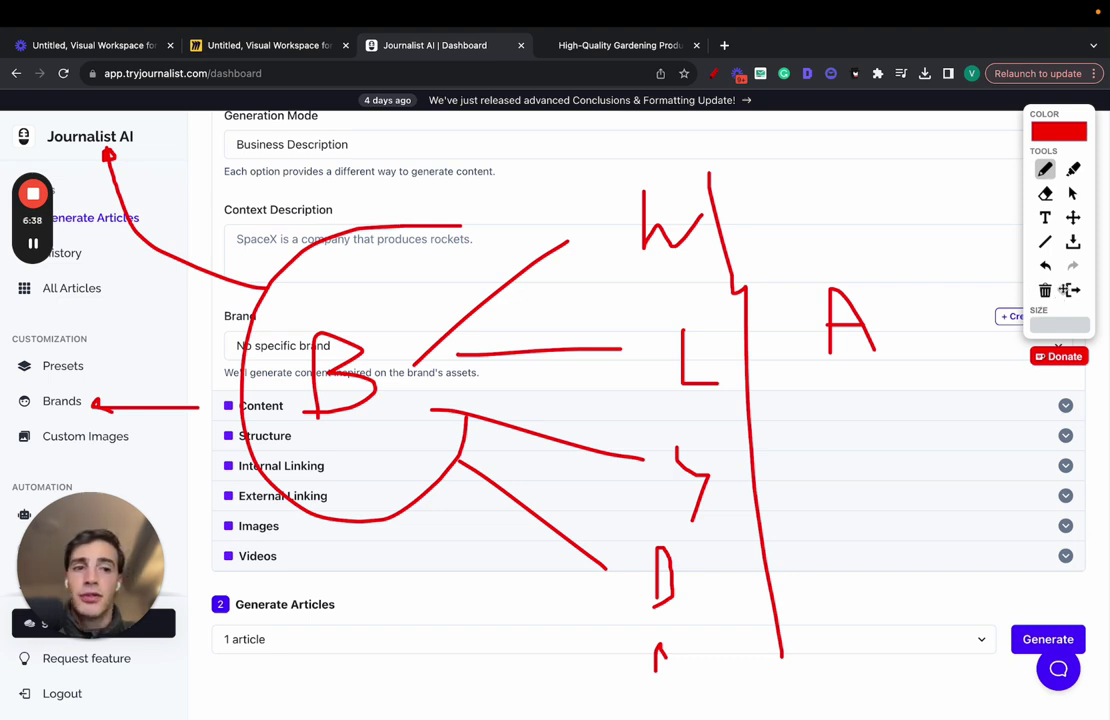
left_click(1072, 289)
Collapse the Base section, expand Content, and browse the available languages while keeping English.
scroll(505, 263, "up", 3)
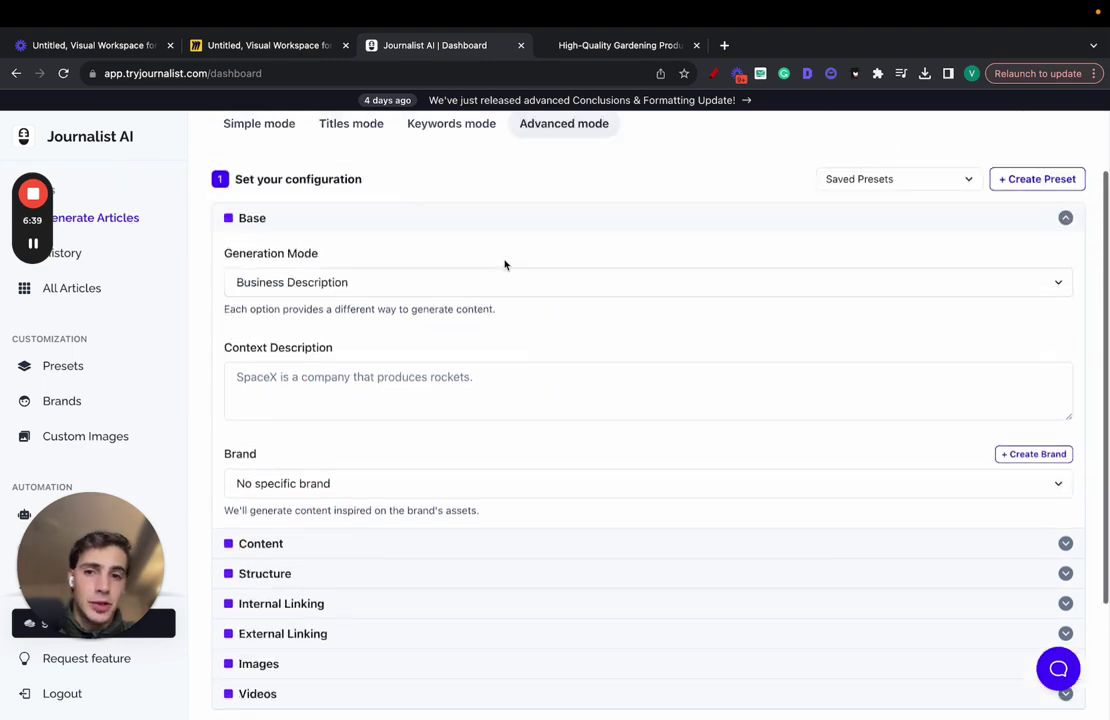
left_click(345, 211)
left_click(275, 364)
scroll(414, 322, "down", 2)
left_click(378, 240)
scroll(365, 350, "down", 10)
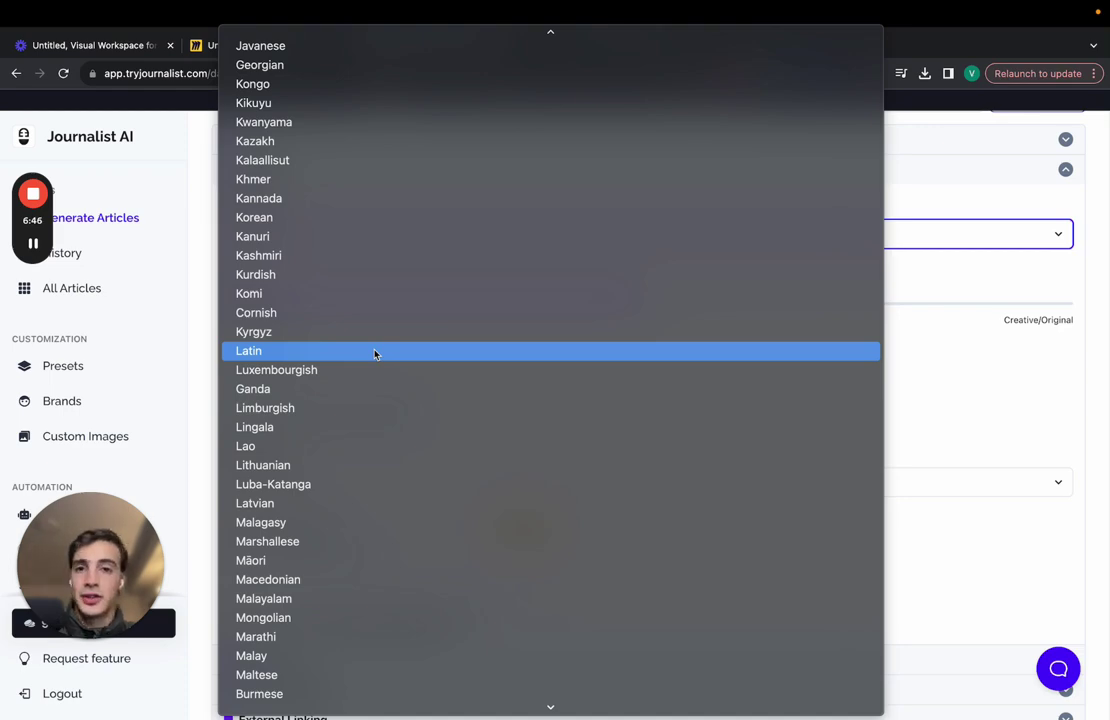
scroll(409, 367, "down", 8)
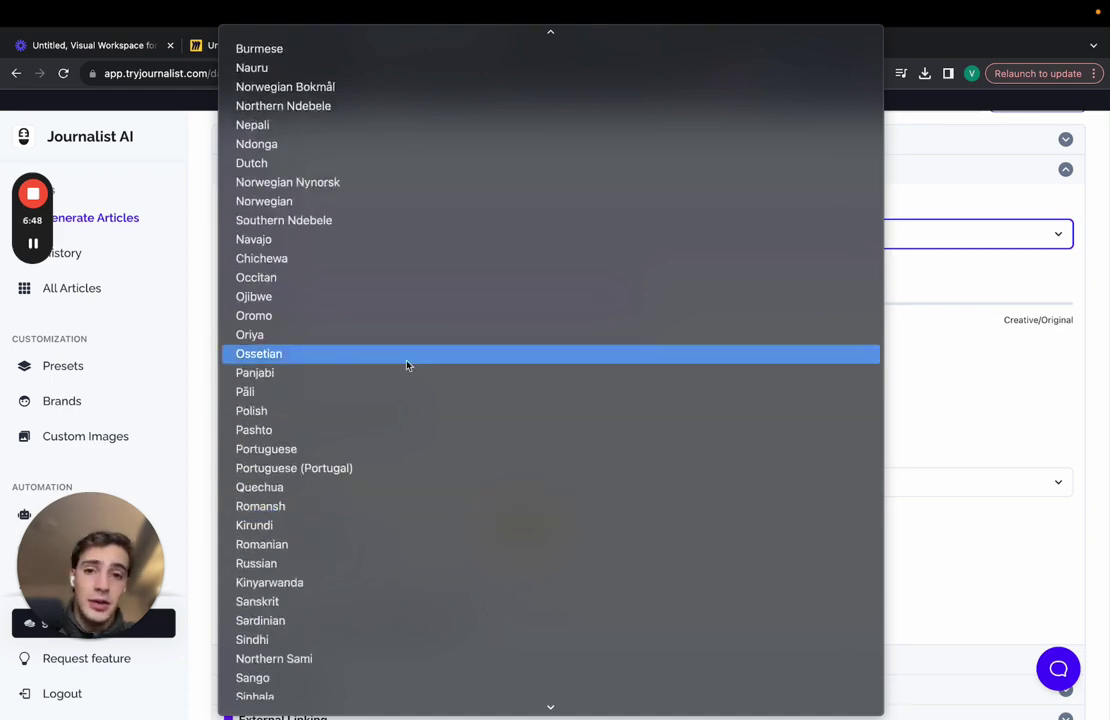
scroll(532, 333, "up", 12)
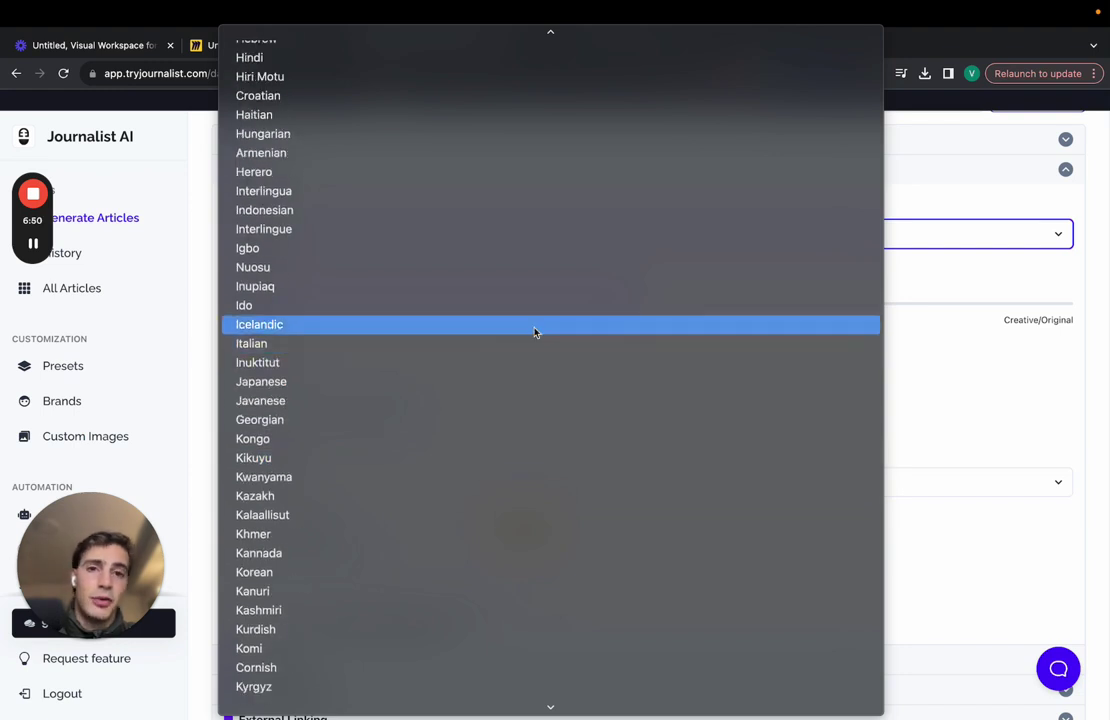
scroll(535, 332, "down", 5)
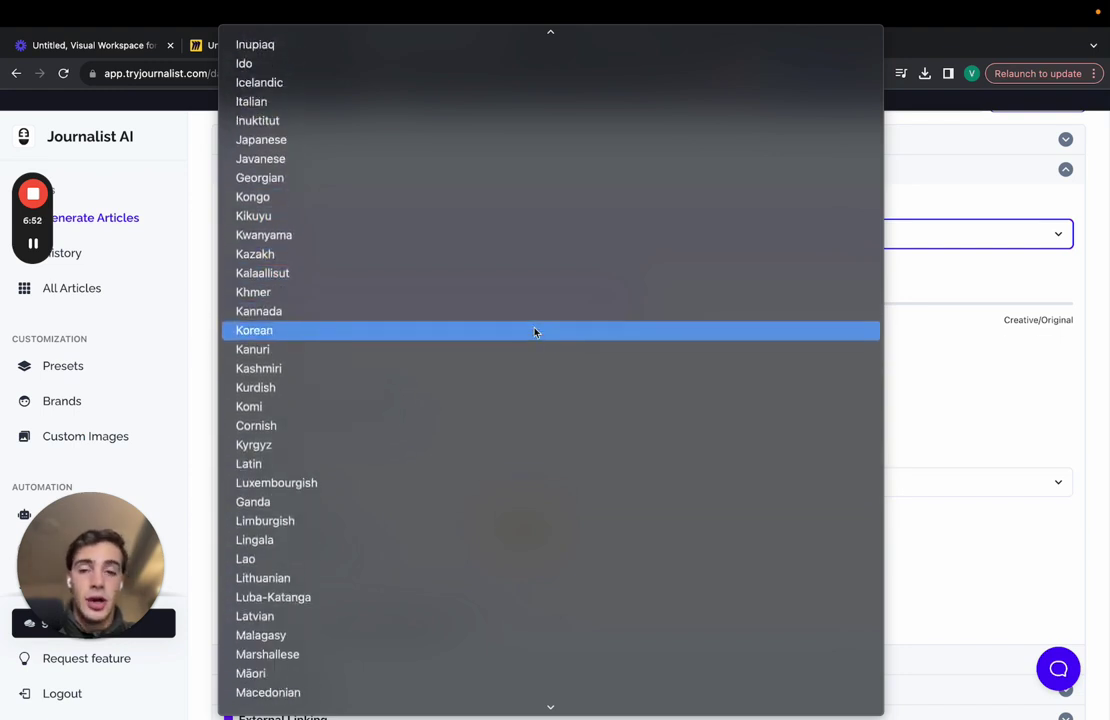
scroll(587, 260, "up", 5)
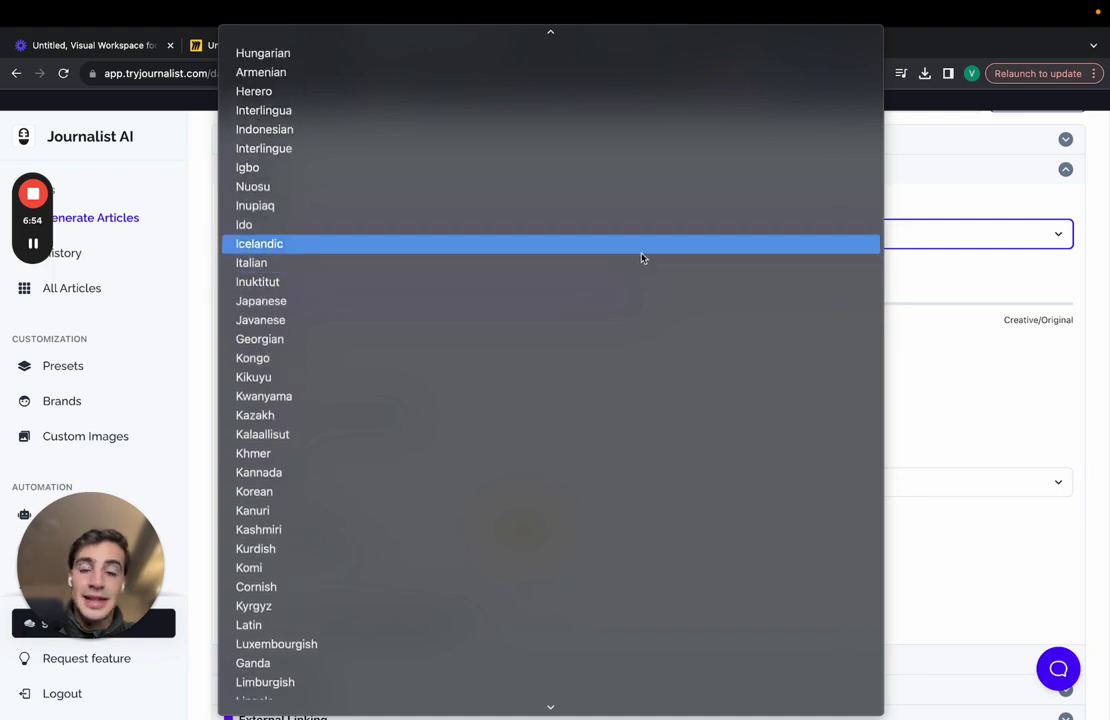
left_click(957, 295)
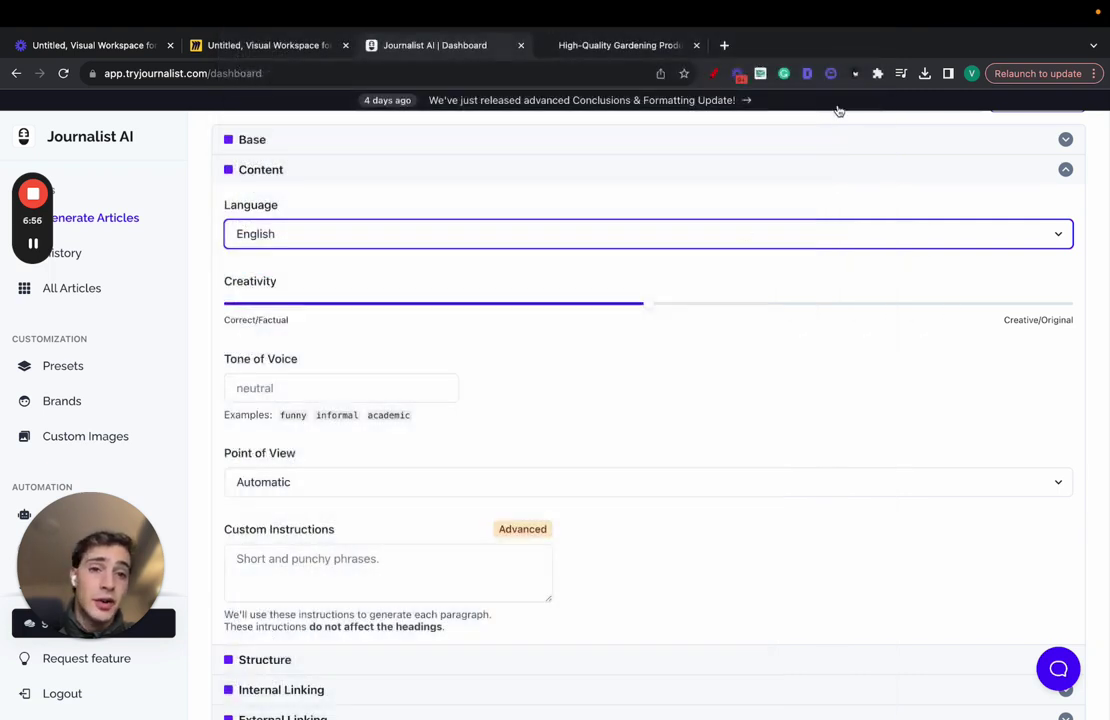
Handwrite red letters over the Language and Creativity settings, ring them, and add scattered dots and an S beside them before clearing the annotations.
left_click(713, 74)
mouse_move(509, 297)
left_mouse_down()
mouse_move(568, 206)
mouse_move(586, 228)
mouse_move(565, 293)
left_mouse_up()
left_click_drag(617, 230, 630, 272)
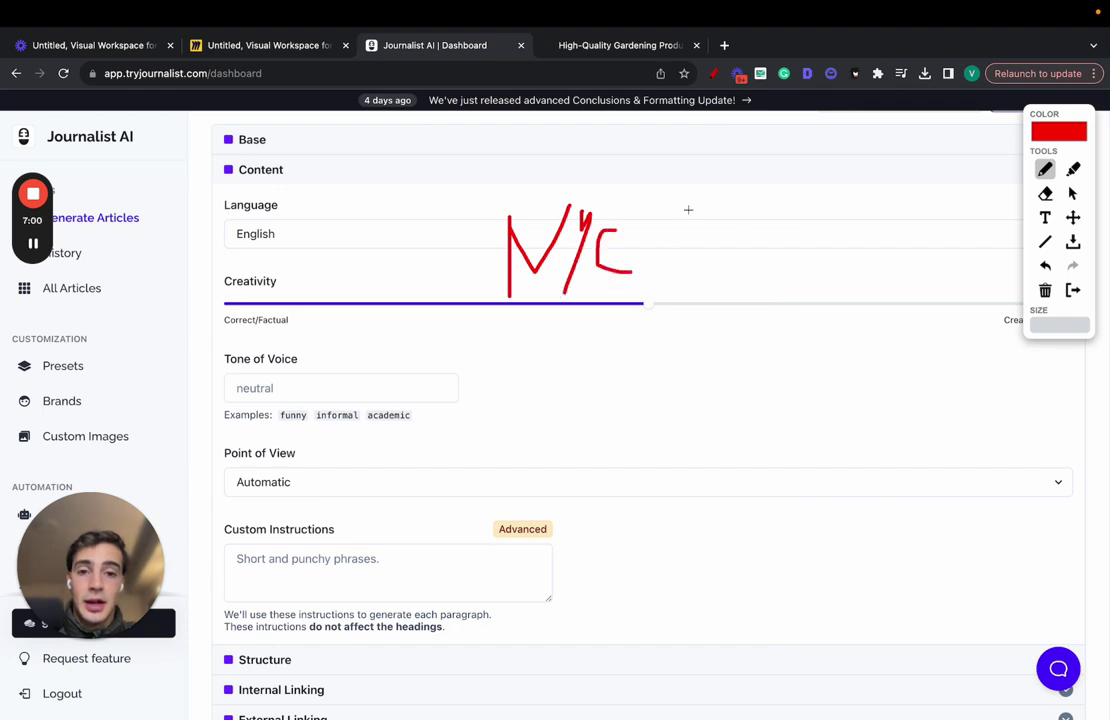
mouse_move(687, 208)
left_mouse_down()
mouse_move(493, 203)
mouse_move(686, 268)
mouse_move(681, 198)
left_mouse_up()
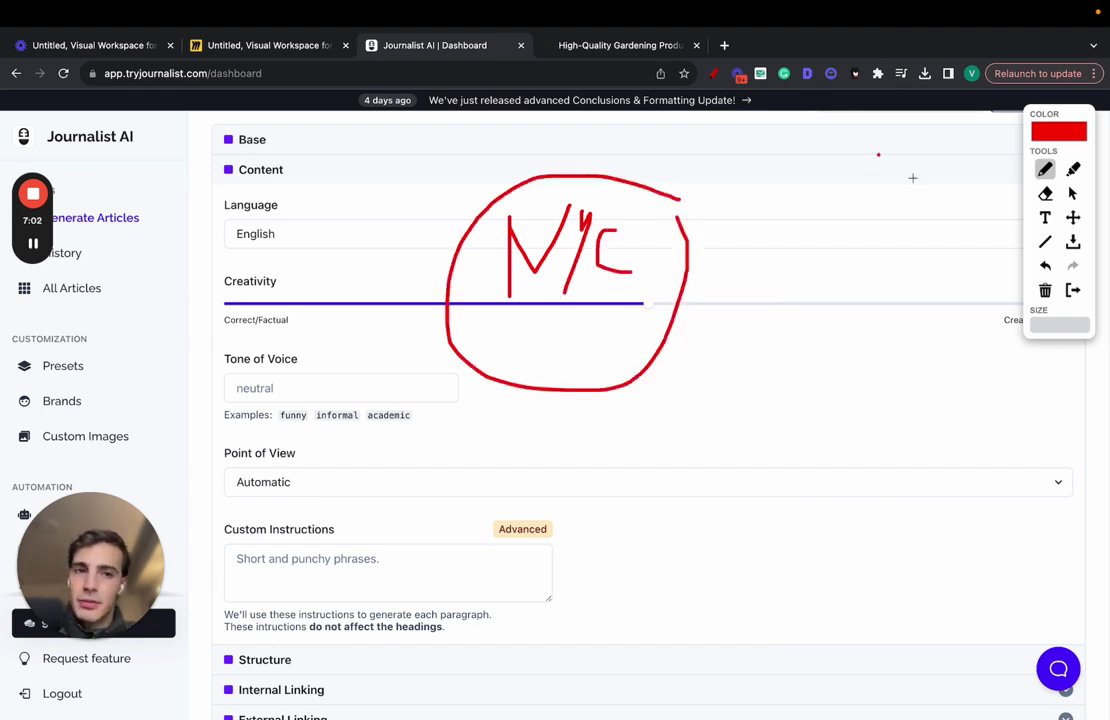
left_click_drag(905, 296, 894, 327)
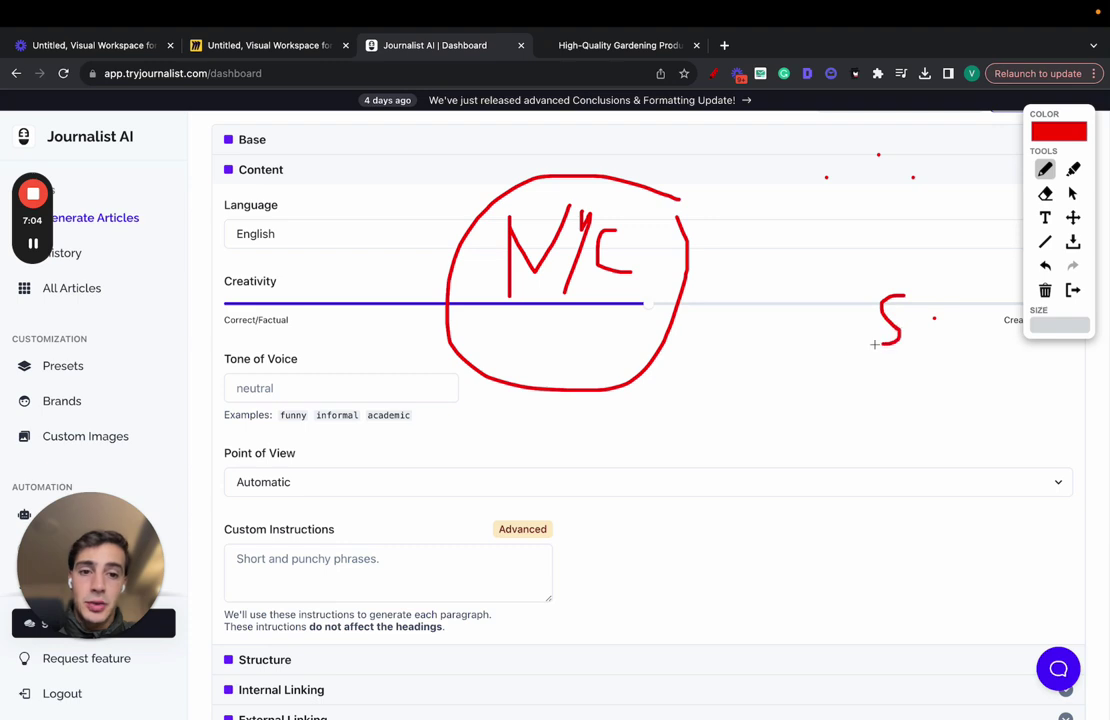
left_click_drag(655, 348, 683, 385)
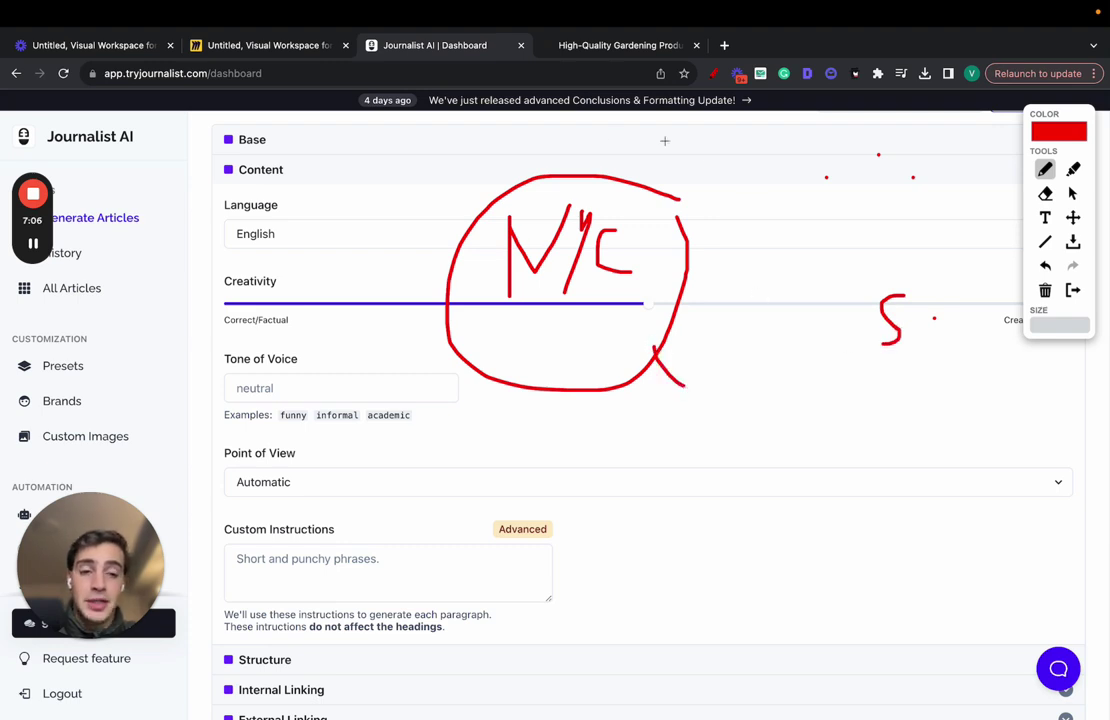
left_click(1072, 290)
Raise Creativity to about two thirds of the way towards Creative/Original and check the Point of View options, keeping Automatic.
scroll(468, 371, "down", 2)
left_click_drag(655, 218, 775, 220)
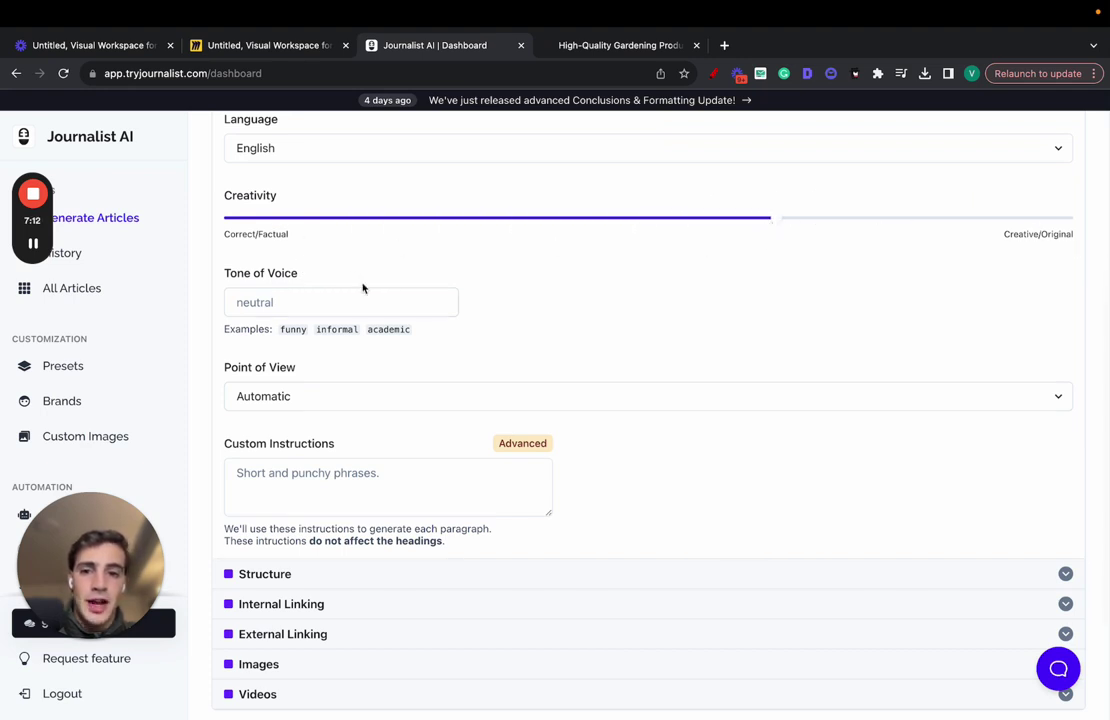
scroll(285, 272, "down", 2)
left_click(283, 330)
left_click(451, 267)
scroll(351, 462, "down", 3)
Expand the Structure section to show its settings from Call-To-Action down to Article Size.
left_click(343, 405)
scroll(441, 315, "down", 2)
scroll(343, 340, "down", 1)
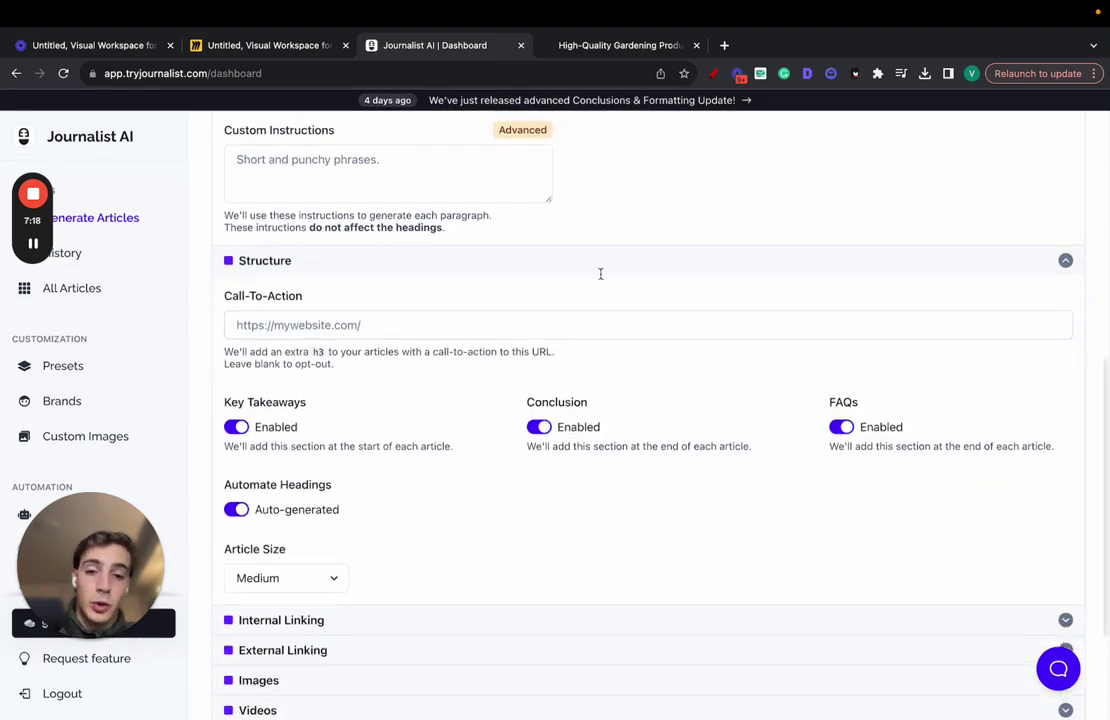
Sketch a tall red article page with a band around its lower part over the Call-To-Action setting, and clear the drawing.
left_click(713, 73)
mouse_move(686, 100)
left_mouse_down()
mouse_move(686, 144)
mouse_move(712, 121)
left_mouse_up()
mouse_move(690, 316)
left_mouse_down()
mouse_move(885, 372)
mouse_move(675, 338)
left_mouse_up()
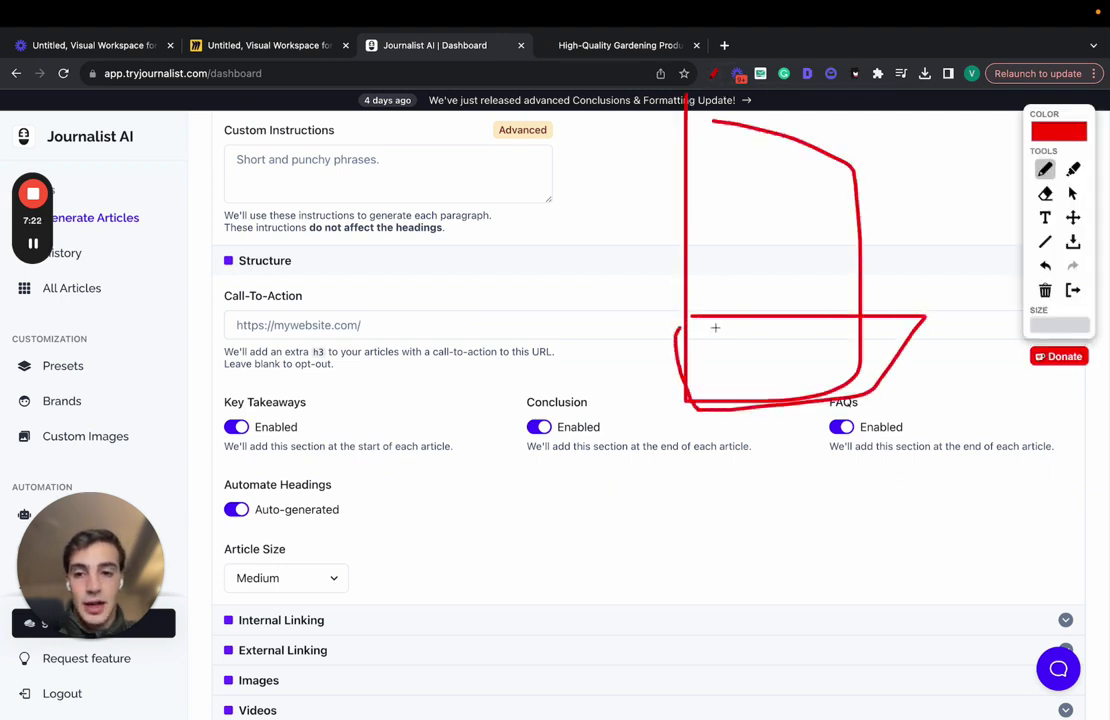
left_click(1074, 290)
Turn the Key Takeaways option off and back on.
scroll(216, 359, "down", 3)
left_click(238, 362)
left_click(238, 362)
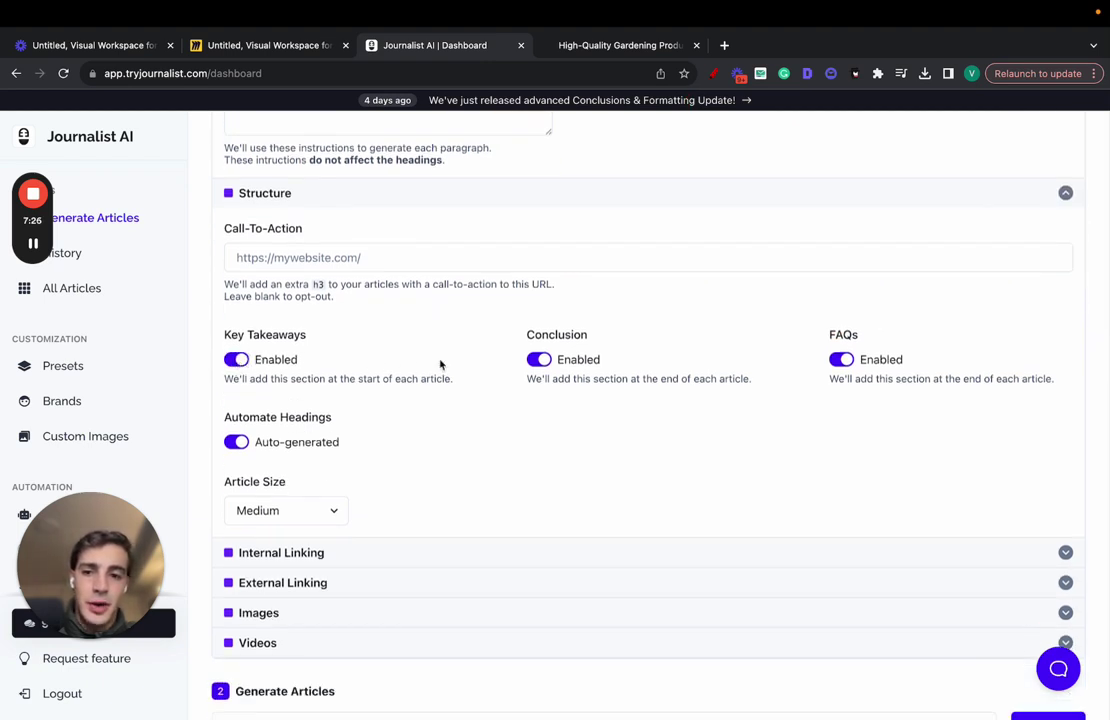
Open the article History in a new tab and close the Epic Gardening shop tab.
left_click(109, 250, "super")
left_click(685, 45)
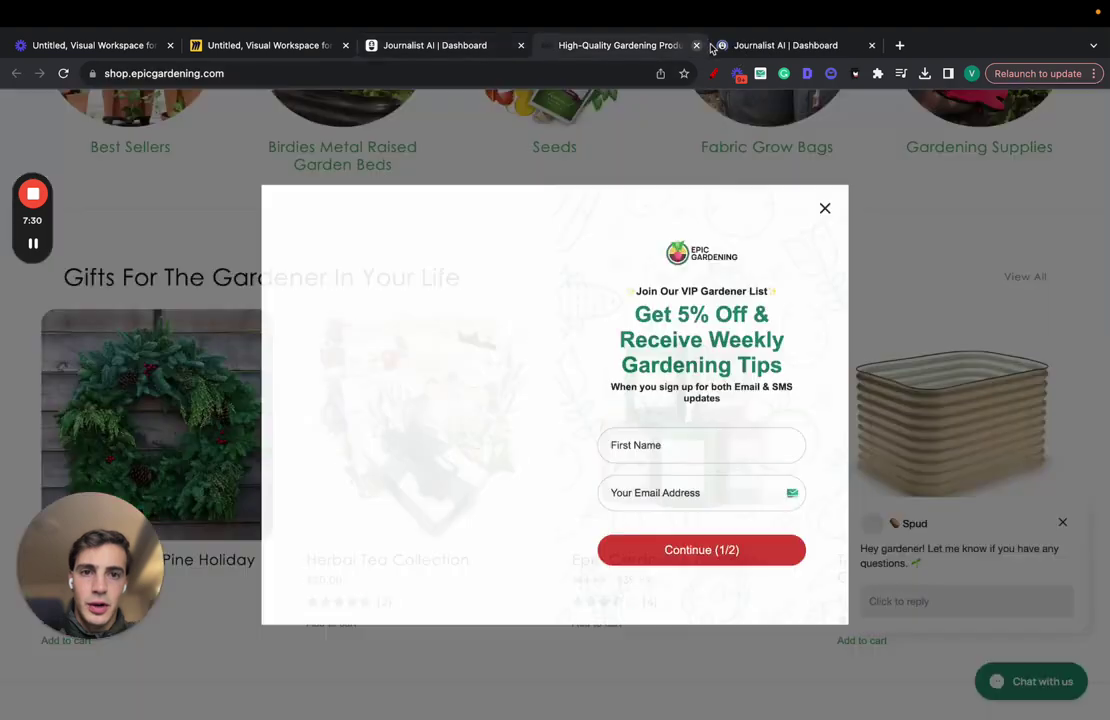
left_click(699, 45)
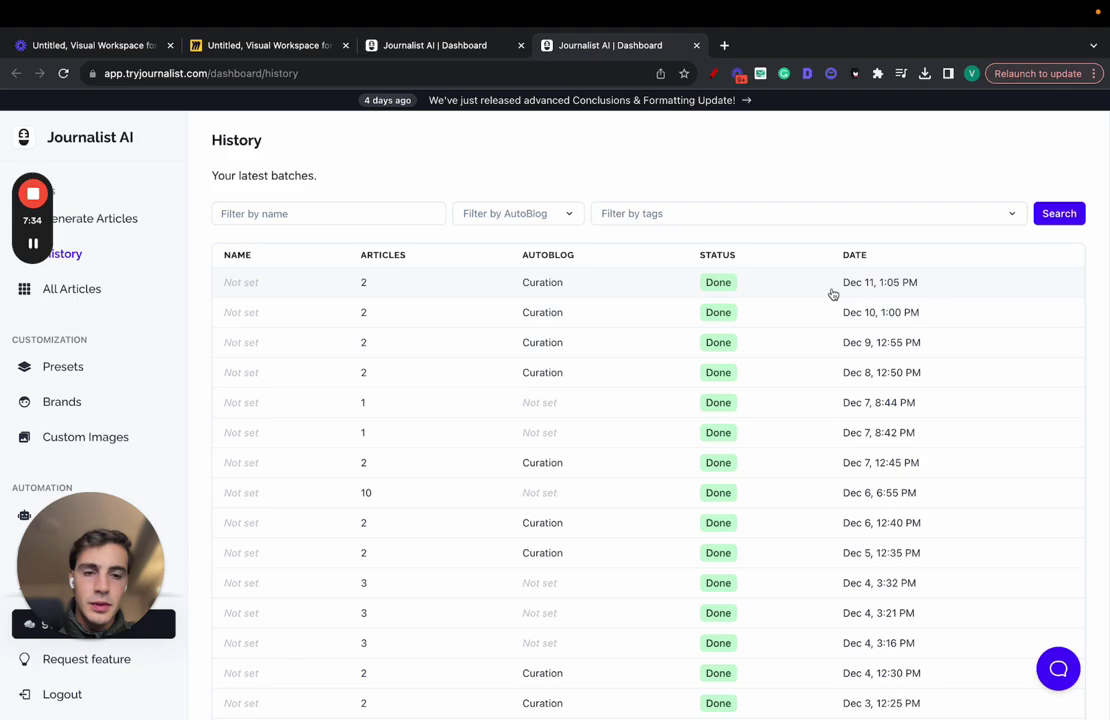
Open the Dec 11, 1:05 PM batch from History to examine its content, and return to the batch list.
left_click(758, 292)
left_click(978, 372)
scroll(487, 443, "down", 5)
left_click(285, 448)
key("alt+Left")
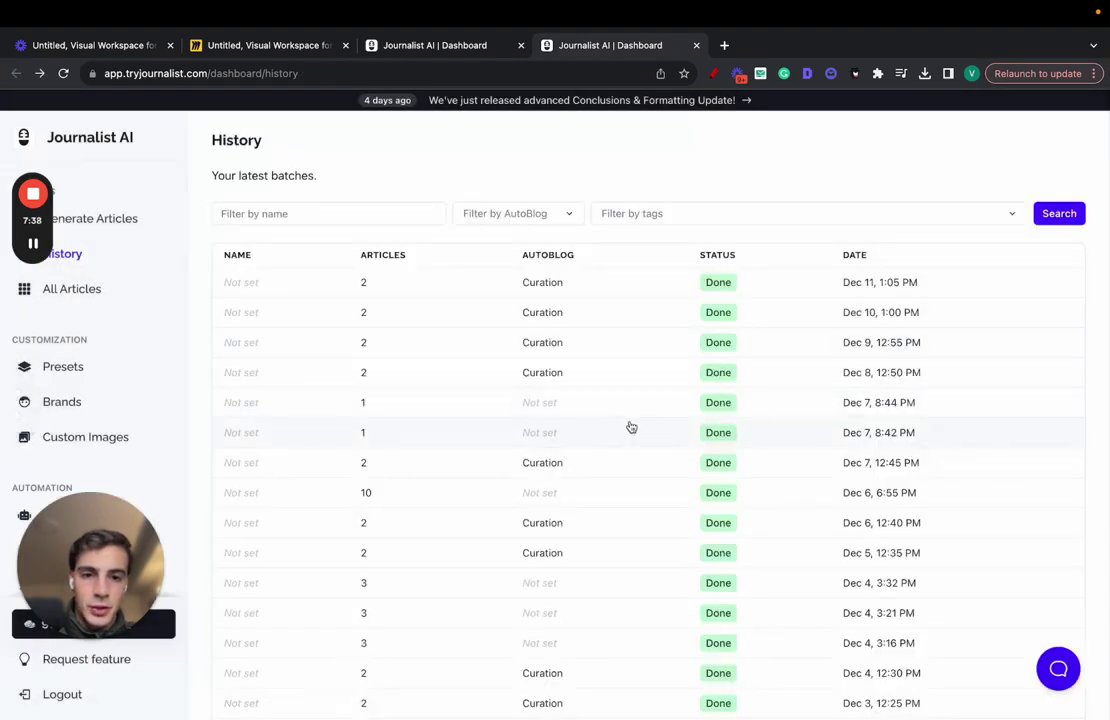
Open the Dec 4, 3:32 PM batch and examine the content of one of its articles.
left_click(574, 590)
left_click(980, 356)
scroll(575, 393, "down", 2)
left_click_drag(333, 343, 433, 198)
left_click(558, 521)
Back in the article configuration, switch Automate Headings to Custom, review the h2 and h3 fields, and restore Auto-generated.
left_click(385, 45)
scroll(441, 386, "down", 2)
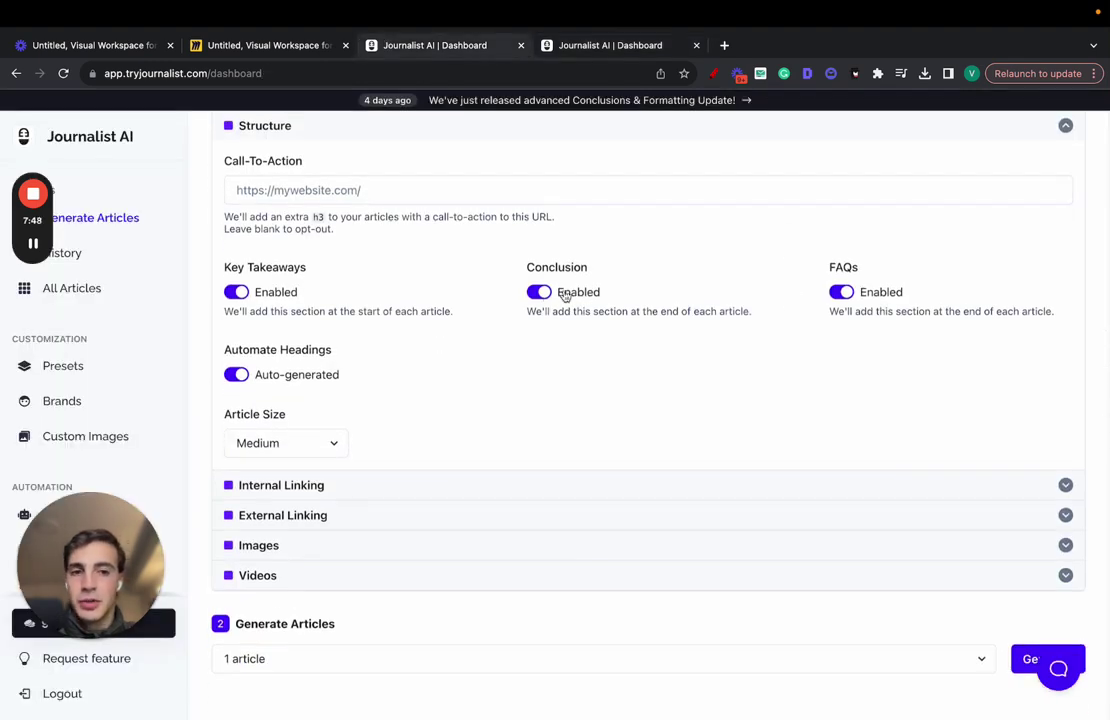
left_click(237, 375)
scroll(357, 320, "down", 4)
scroll(355, 380, "up", 2)
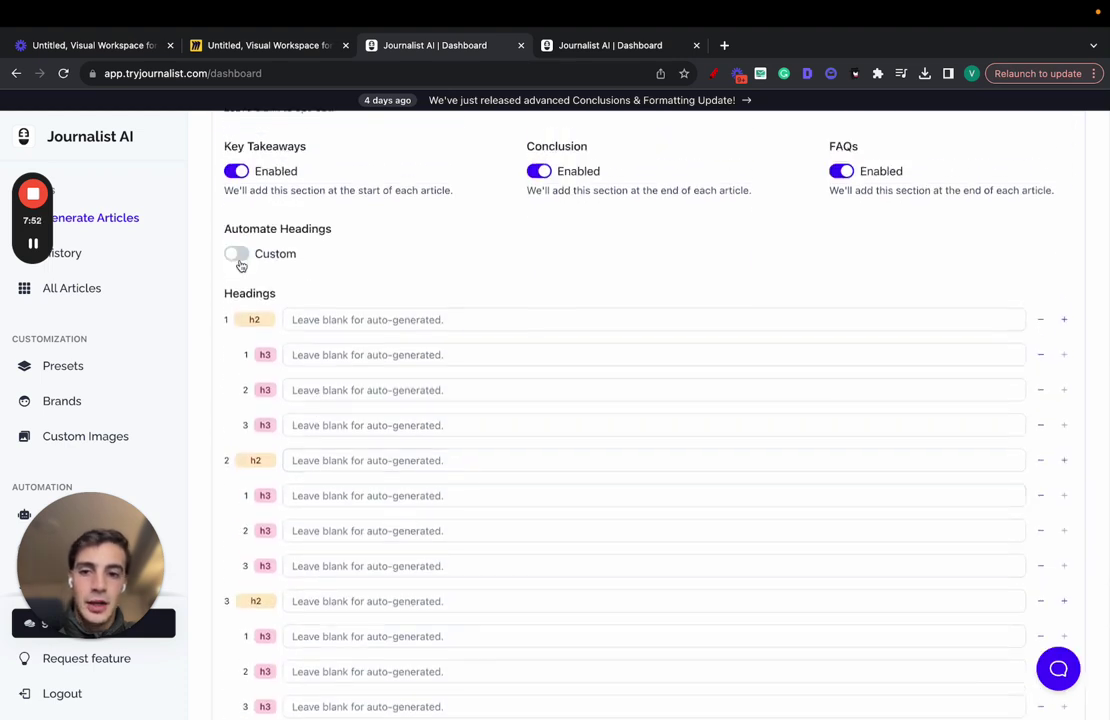
left_click(237, 256)
Check the Article Size options while keeping Medium, and expand the Internal Linking section.
left_click(315, 396)
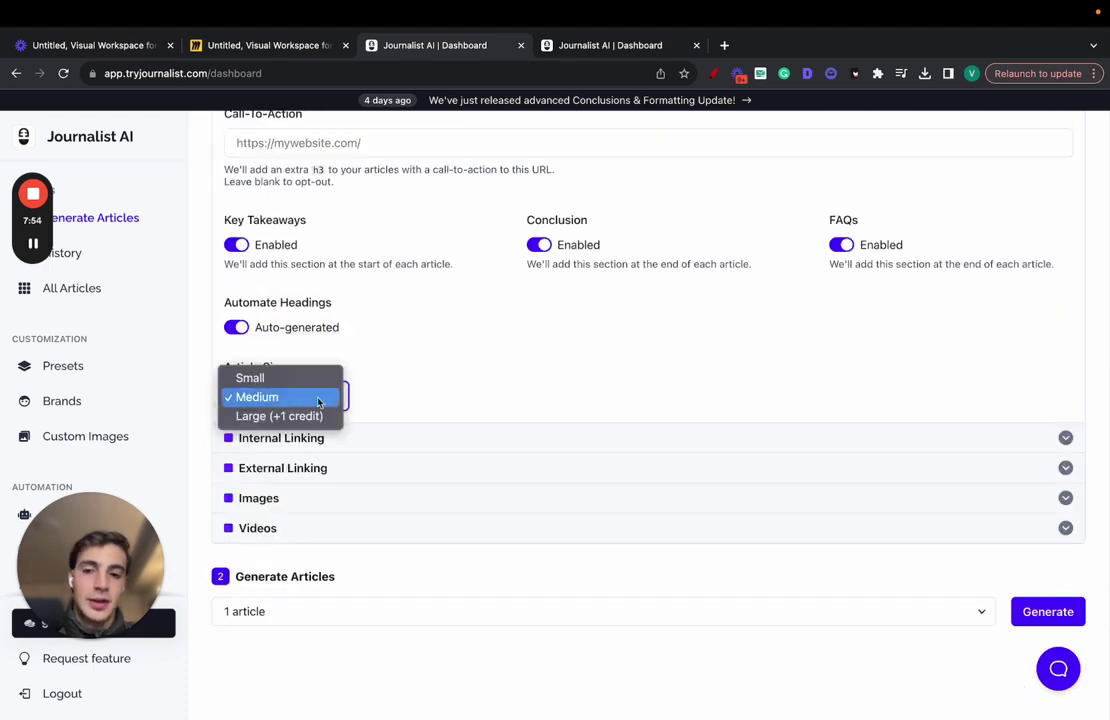
left_click(399, 378)
left_click(337, 443)
Sketch a red article page over the Internal Linking settings with four short text marks, each connected by a line leading outside the page.
left_click(713, 73)
mouse_move(627, 198)
left_mouse_down()
mouse_move(627, 218)
mouse_move(773, 178)
mouse_move(623, 193)
left_mouse_up()
left_click_drag(660, 295, 703, 295)
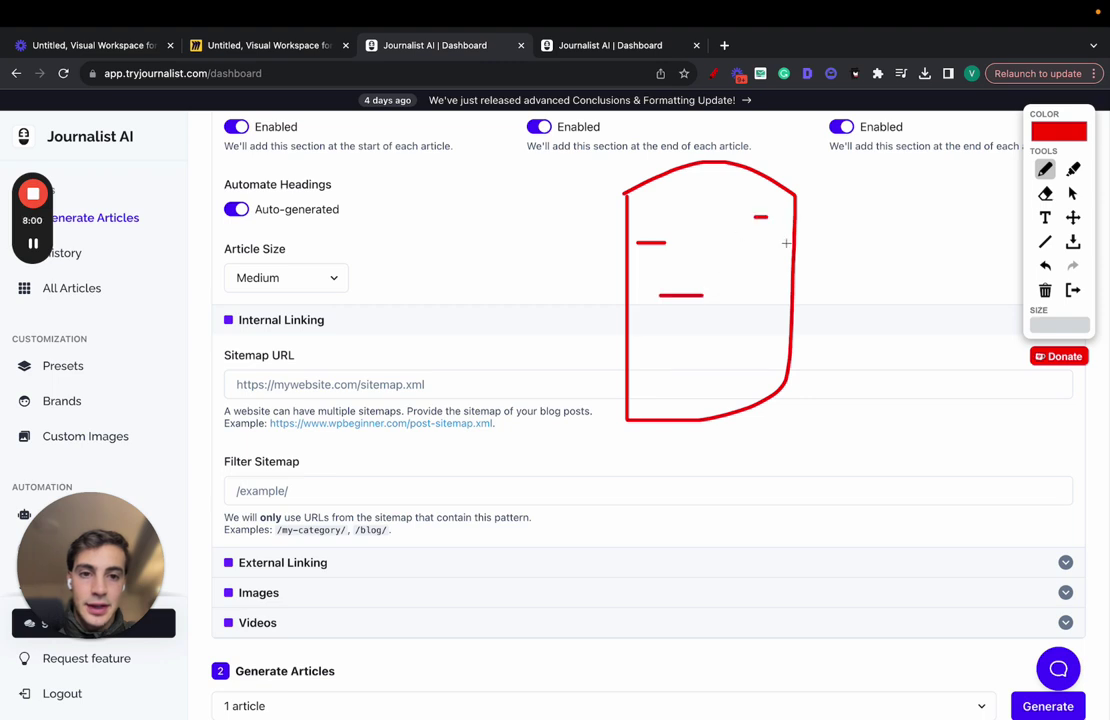
left_click_drag(700, 397, 748, 397)
left_click_drag(691, 297, 543, 250)
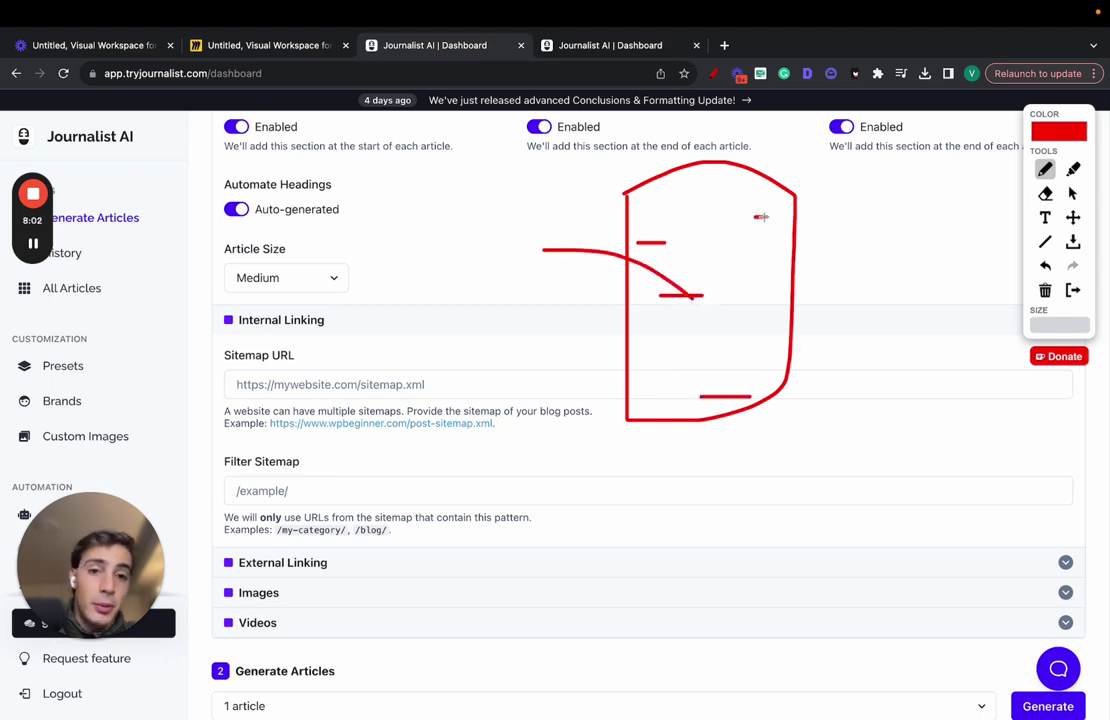
left_click_drag(770, 213, 867, 197)
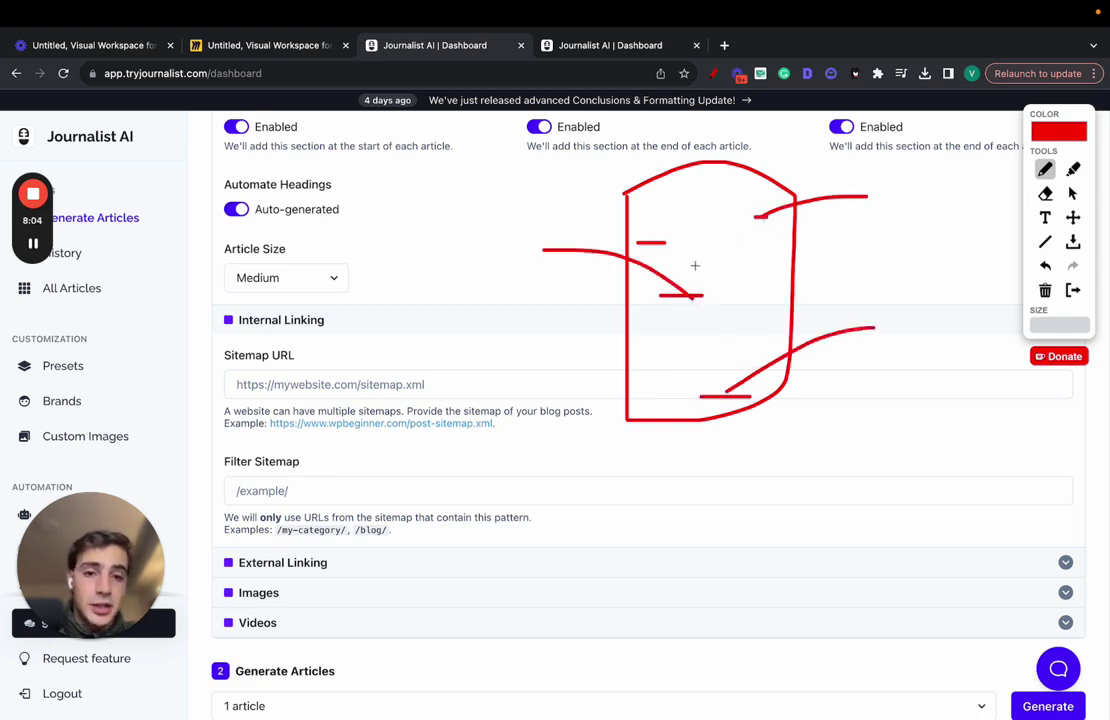
left_click_drag(665, 242, 527, 211)
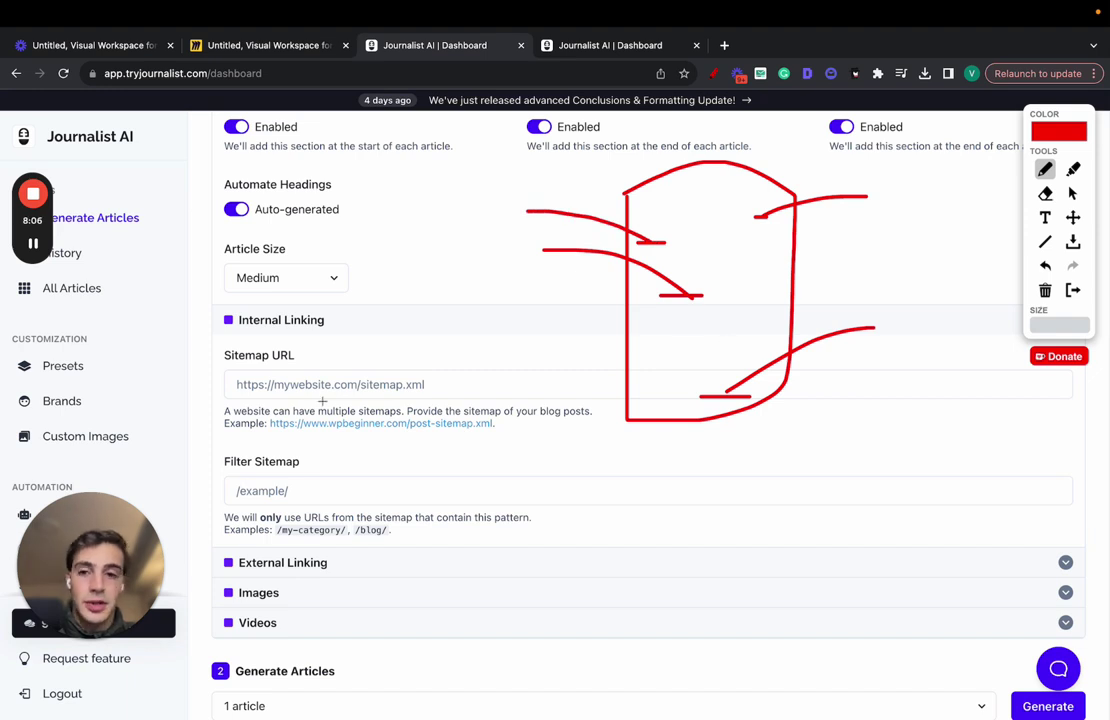
Circle the Sitemap URL field in red and clear all the annotations.
left_click_drag(260, 402, 440, 402)
left_click_drag(343, 360, 210, 362)
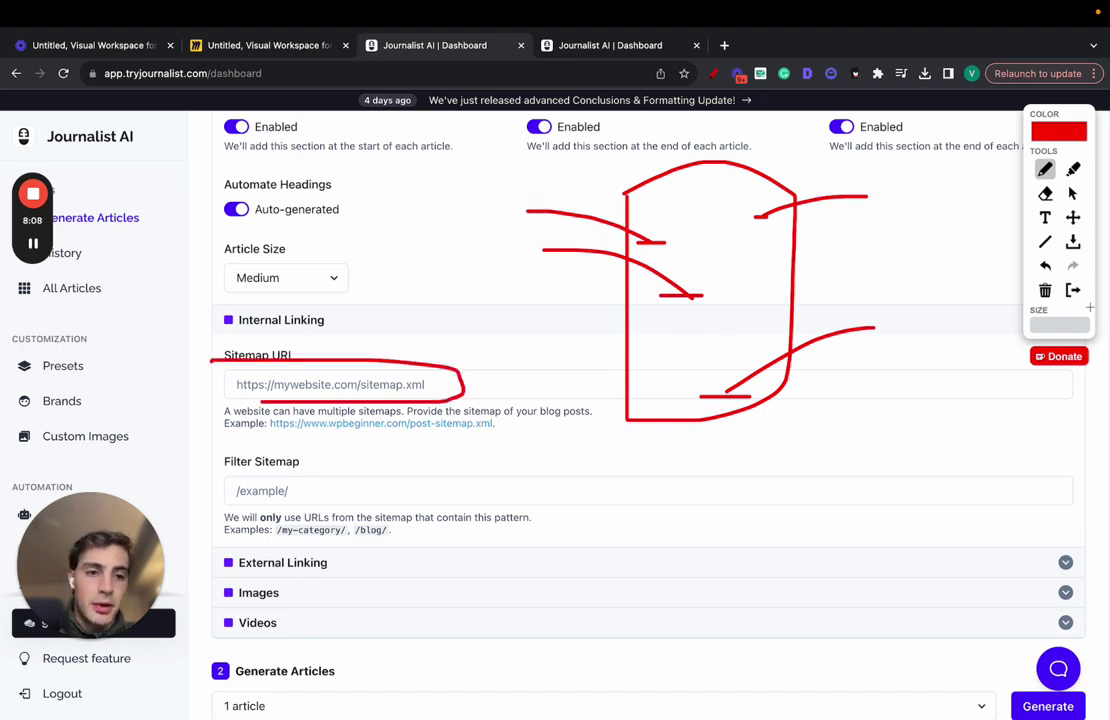
left_click(1073, 290)
Collapse Internal Linking, expand External Linking, and enable Automatic External Links.
left_click(488, 330)
left_click(320, 470)
scroll(318, 478, "down", 2)
left_click(238, 436)
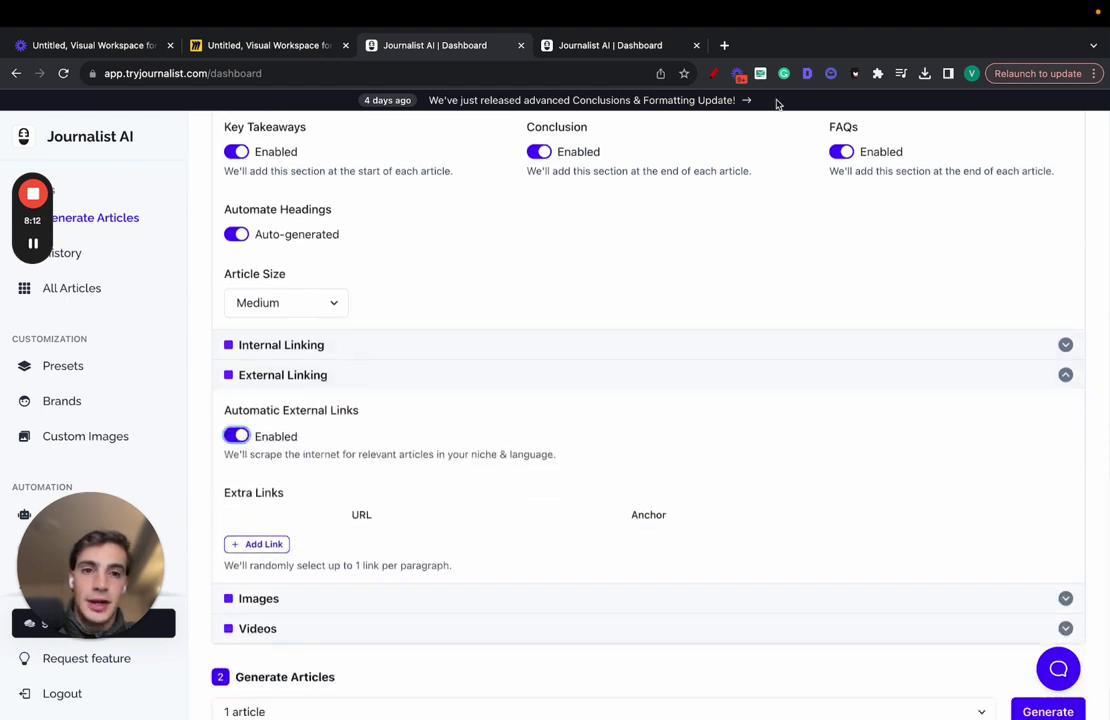
Sketch a red article page with three text marks, draw a line out from the lowest mark, ring it, and clear the drawing.
left_click(716, 76)
mouse_move(668, 148)
left_mouse_down()
mouse_move(667, 211)
mouse_move(720, 99)
left_mouse_up()
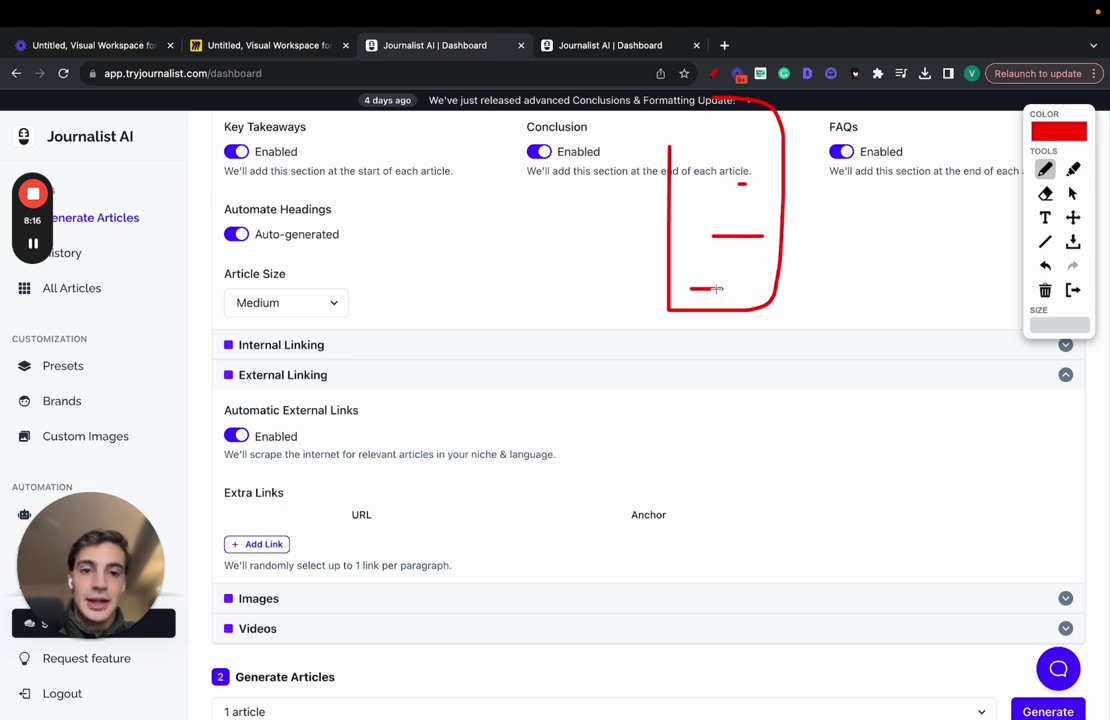
left_click_drag(716, 289, 930, 398)
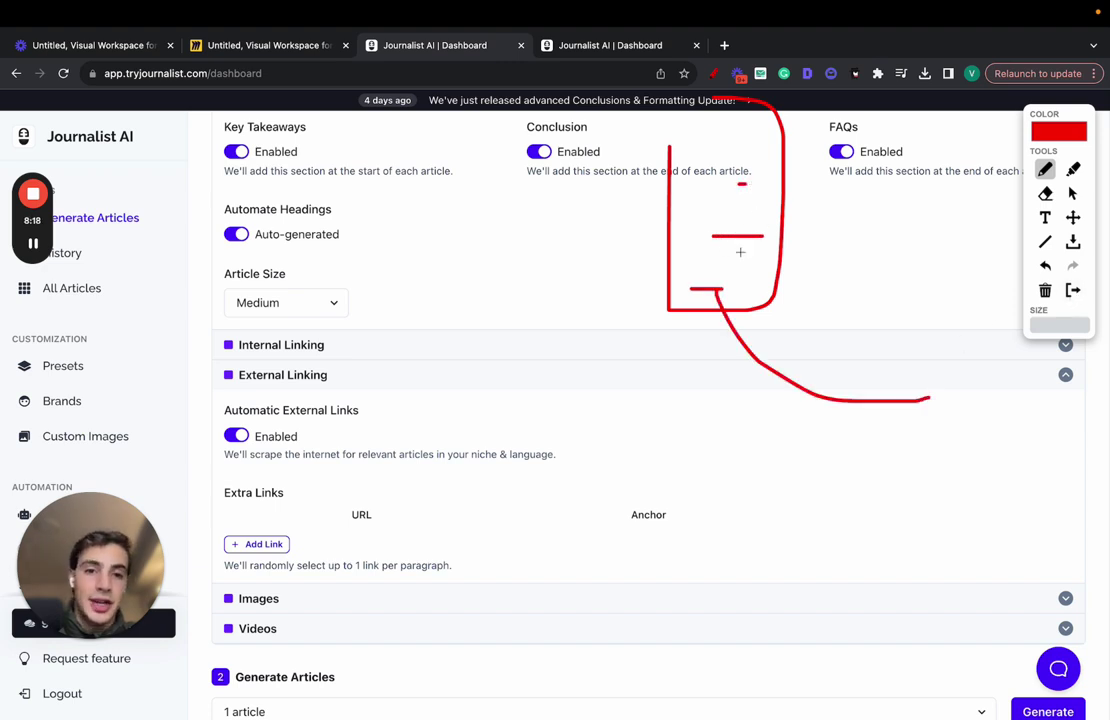
mouse_move(740, 252)
left_mouse_down()
mouse_move(660, 287)
mouse_move(743, 284)
left_mouse_up()
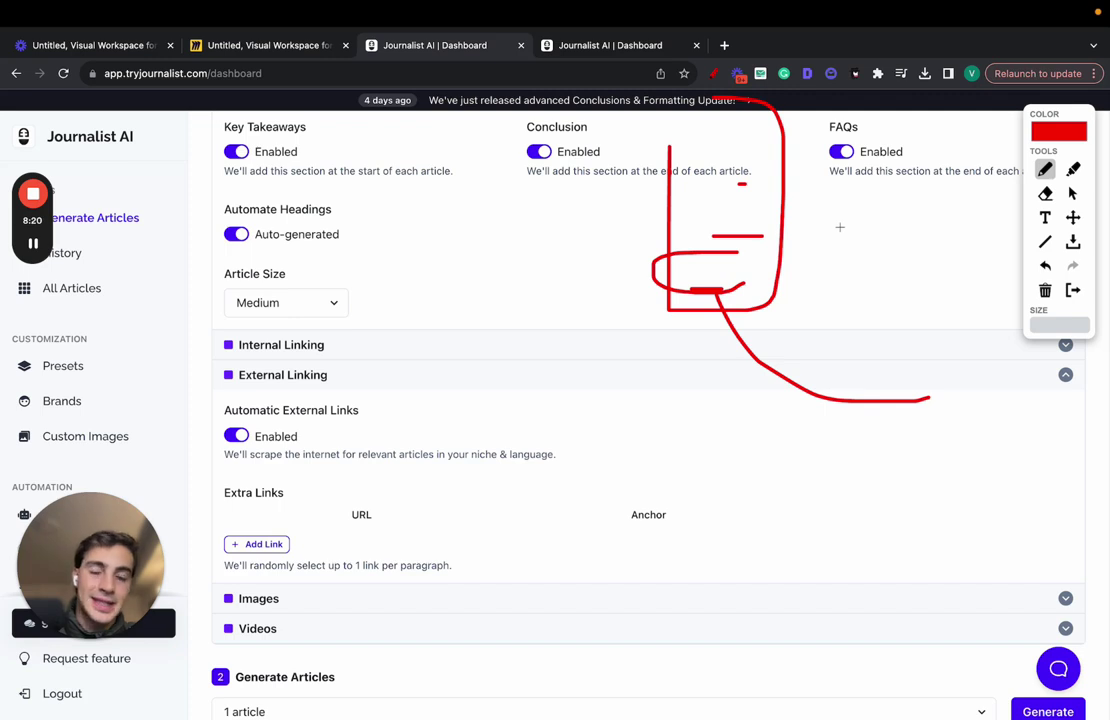
left_click(1075, 289)
In the Images section, enable In-Article Images and set the Image Provider to DALLE-3 Images (+4 credit).
scroll(235, 507, "down", 1)
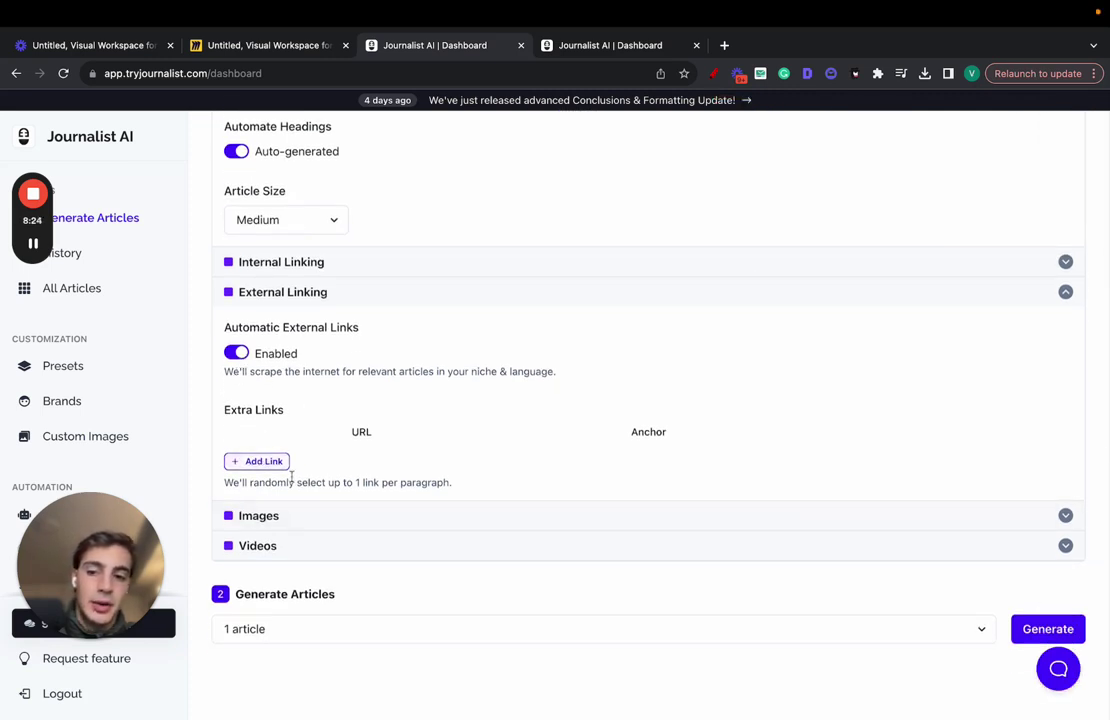
left_click(270, 515)
scroll(354, 448, "down", 2)
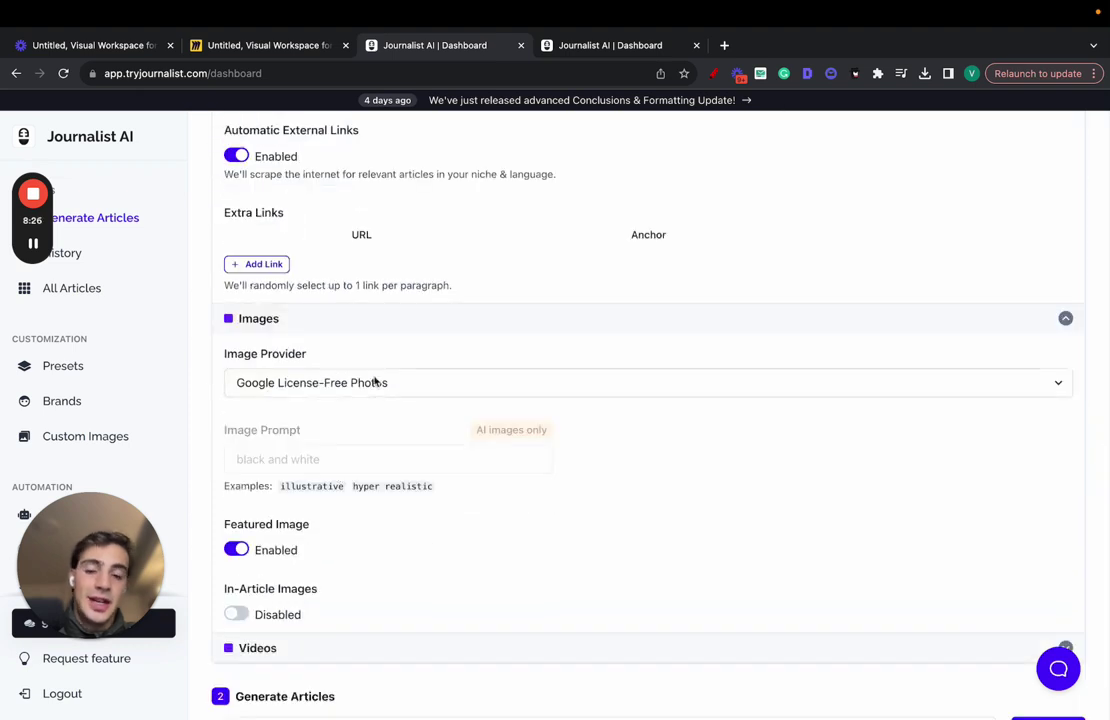
scroll(375, 381, "down", 1)
left_click(247, 518)
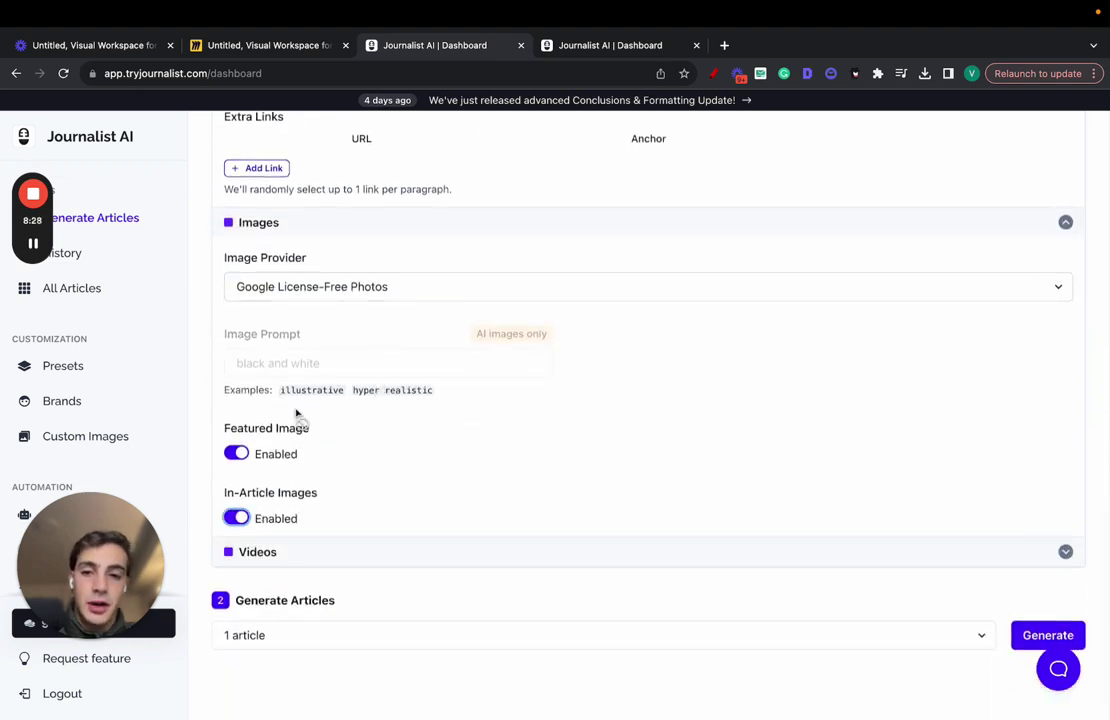
left_click(300, 290)
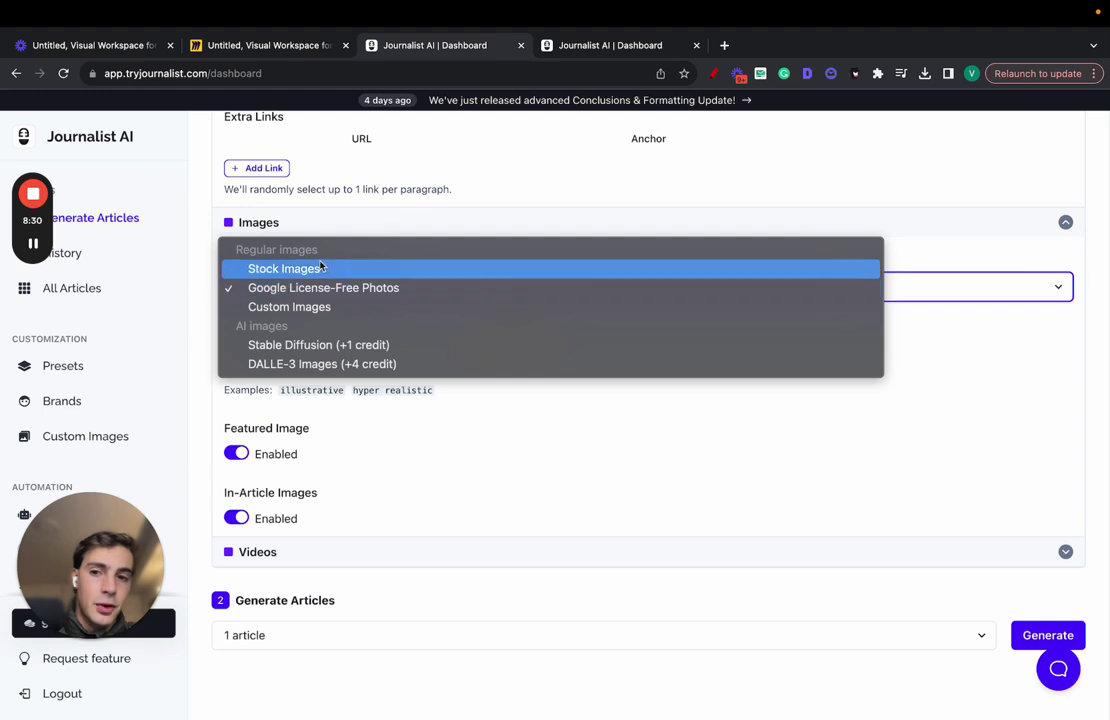
left_click(408, 366)
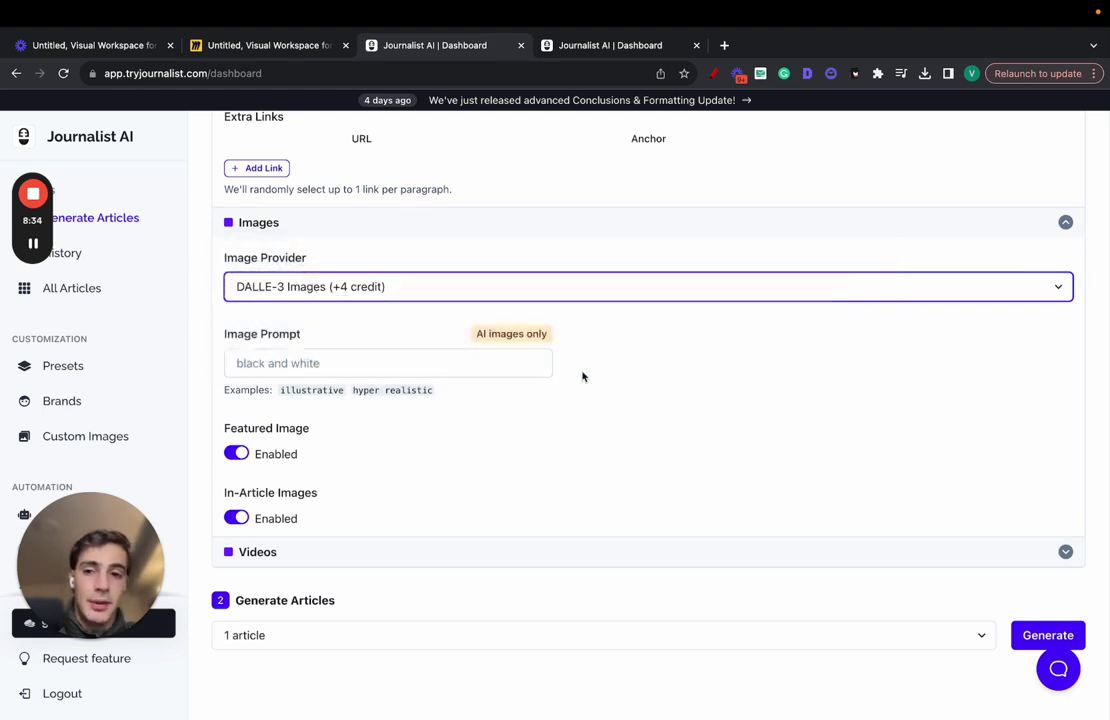
Highlight the Image Prompt label in the Images section, then expand Videos and enable Automate Youtube Videos.
left_click_drag(230, 339, 312, 340)
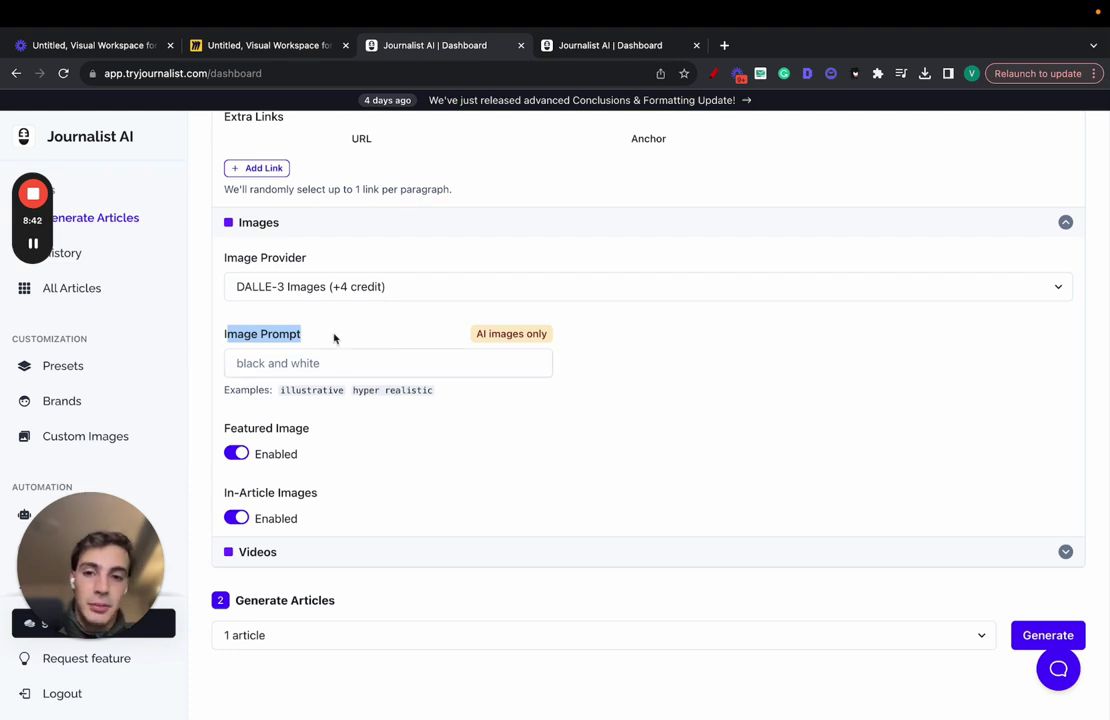
left_click(310, 352)
scroll(310, 372, "down", 1)
left_click(314, 533)
scroll(300, 500, "down", 3)
left_click(238, 404)
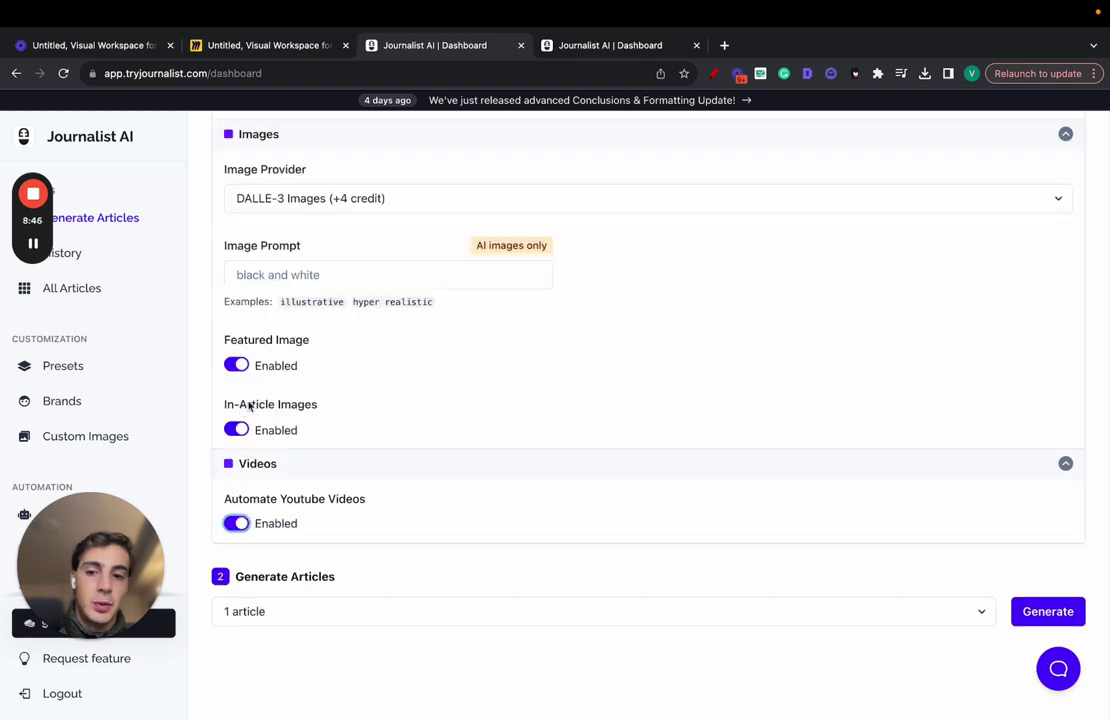
Sketch a red article page and a video frame, draw a line carrying the video into the page, and exit the annotation tool.
left_click(714, 73)
mouse_move(632, 216)
left_mouse_down()
mouse_move(632, 515)
mouse_move(650, 164)
mouse_move(674, 230)
mouse_move(676, 490)
left_mouse_up()
left_click_drag(676, 400, 422, 333)
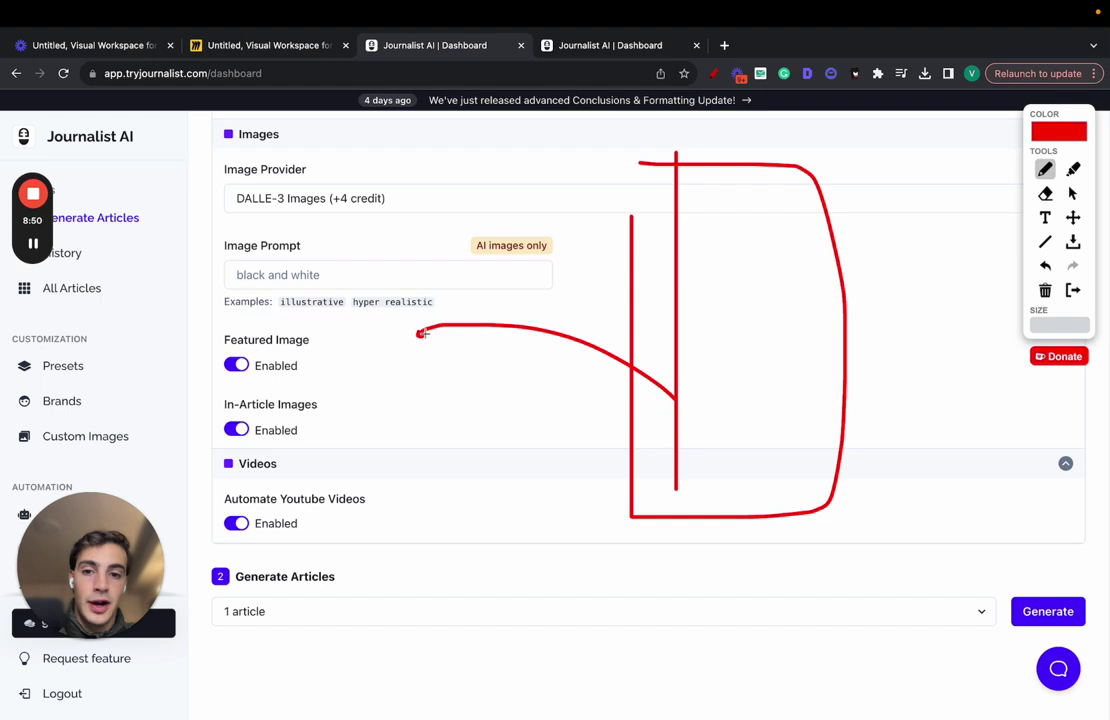
mouse_move(354, 365)
left_mouse_down()
mouse_move(354, 417)
mouse_move(356, 364)
mouse_move(306, 475)
mouse_move(385, 476)
left_mouse_up()
left_click_drag(406, 432, 780, 398)
mouse_move(703, 397)
left_mouse_down()
mouse_move(776, 448)
mouse_move(698, 385)
mouse_move(740, 410)
left_mouse_up()
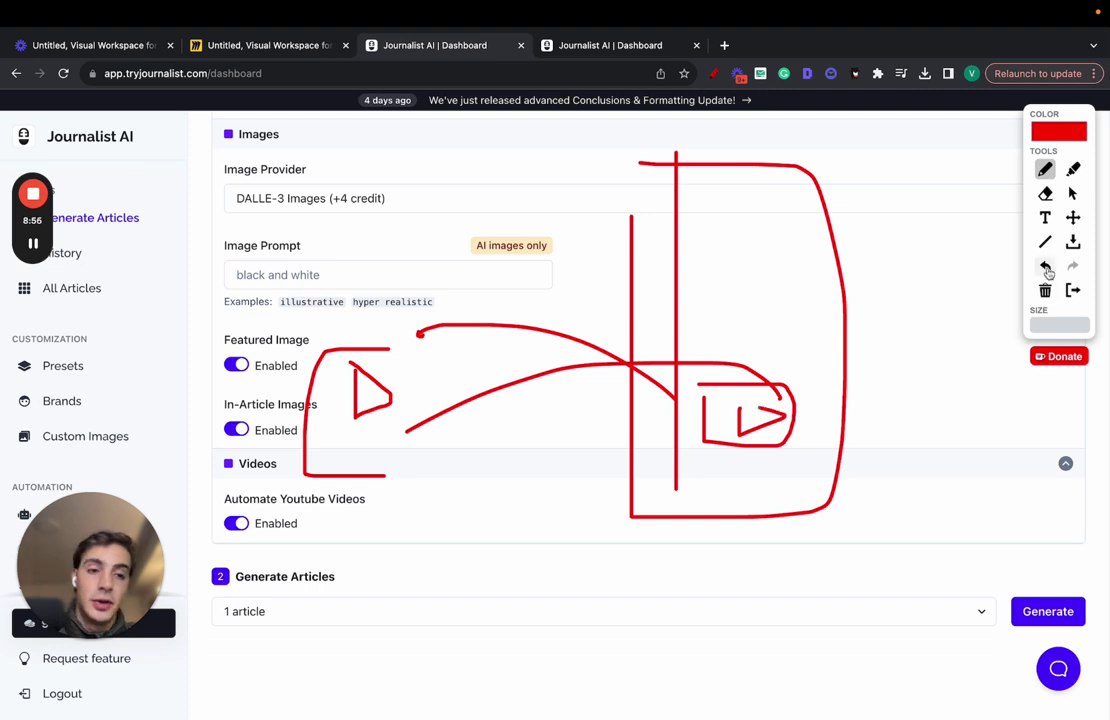
left_click(1073, 289)
Disable Automate Youtube Videos and set the number of articles to generate to 300 articles.
left_click(236, 523)
scroll(277, 547, "down", 2)
scroll(420, 540, "down", 1)
left_click(363, 611)
left_click(450, 700)
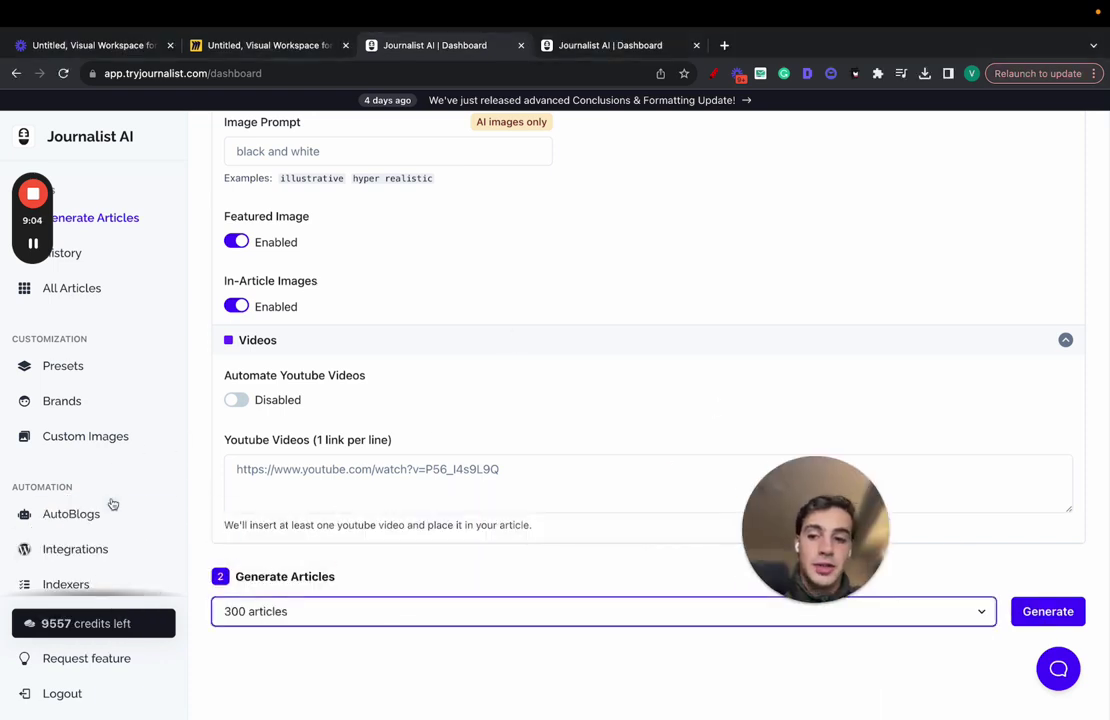
Open the AutoBlogs page, then switch to the Miro board and draw rising lines over the search clicks and Organic Traffic charts.
left_click(108, 515)
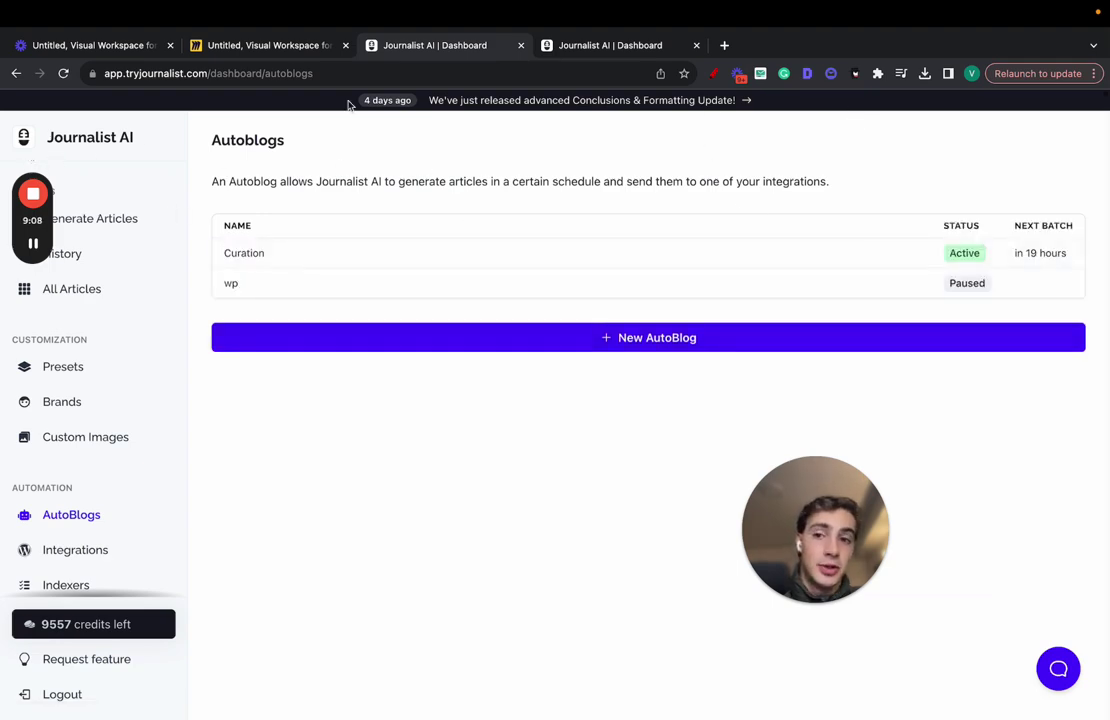
left_click(273, 45)
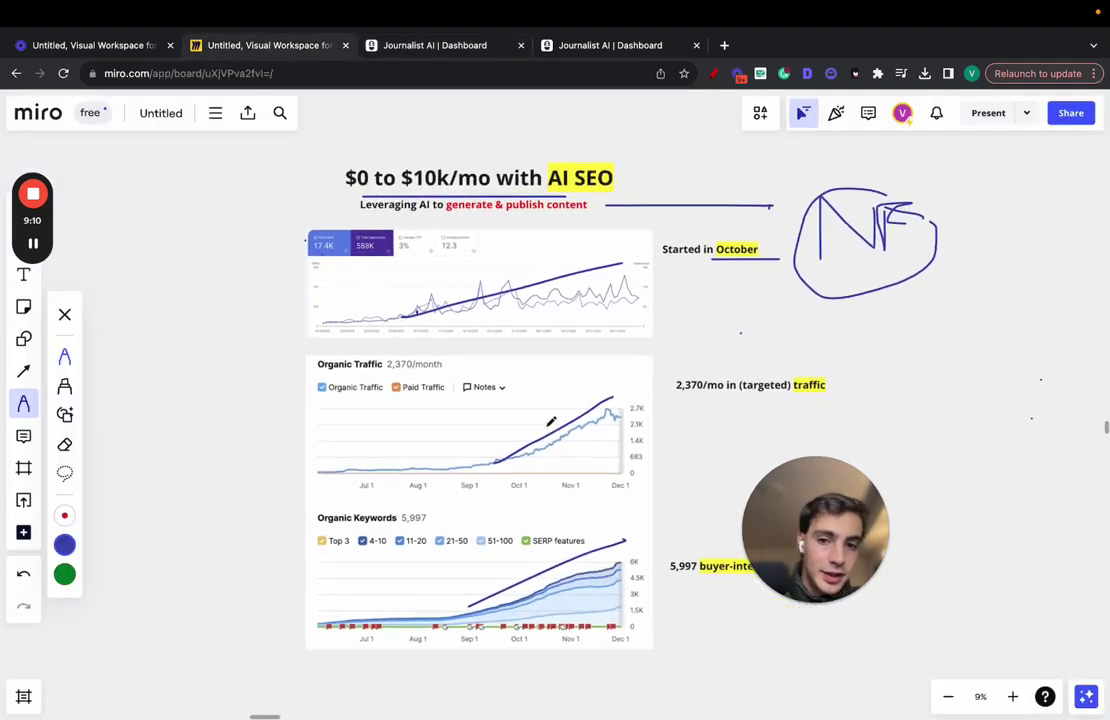
scroll(462, 254, "up", 1)
scroll(462, 254, "up", 3)
left_click_drag(358, 364, 772, 257)
scroll(772, 257, "down", 3)
left_click_drag(540, 473, 697, 352)
Draw a blue box around the 5,997 figure beside the Organic Keywords heading.
scroll(610, 300, "down", 5)
scroll(590, 348, "left", 2)
scroll(570, 455, "left", 1)
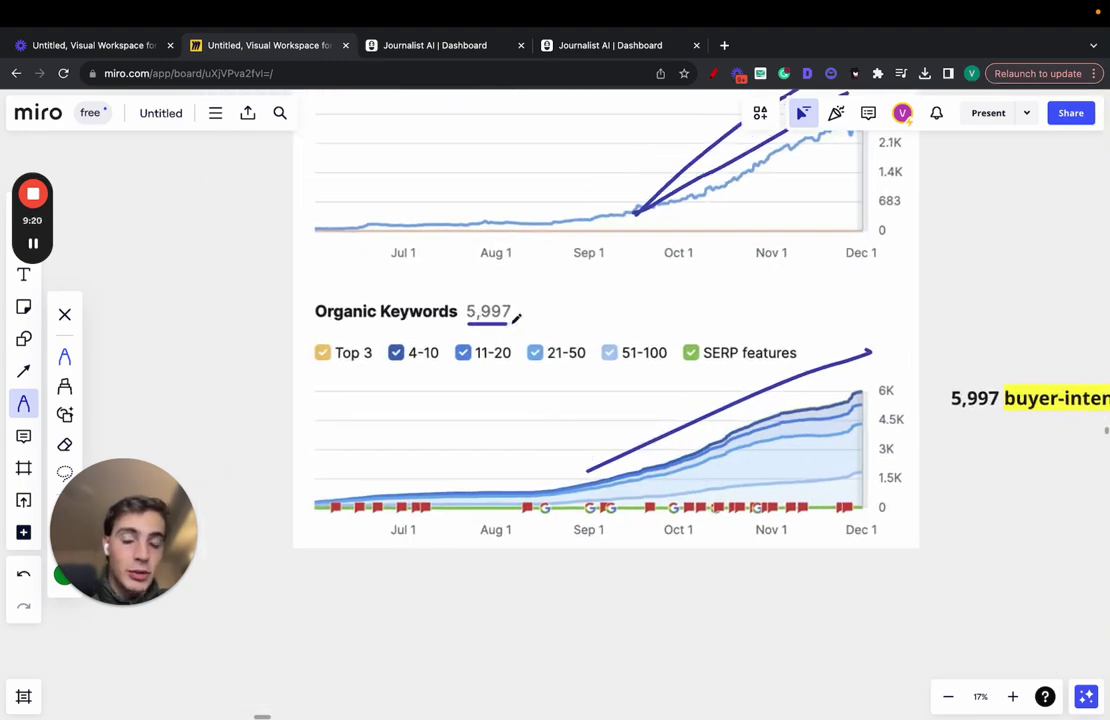
mouse_move(520, 318)
left_mouse_down()
mouse_move(517, 292)
mouse_move(483, 289)
left_mouse_up()
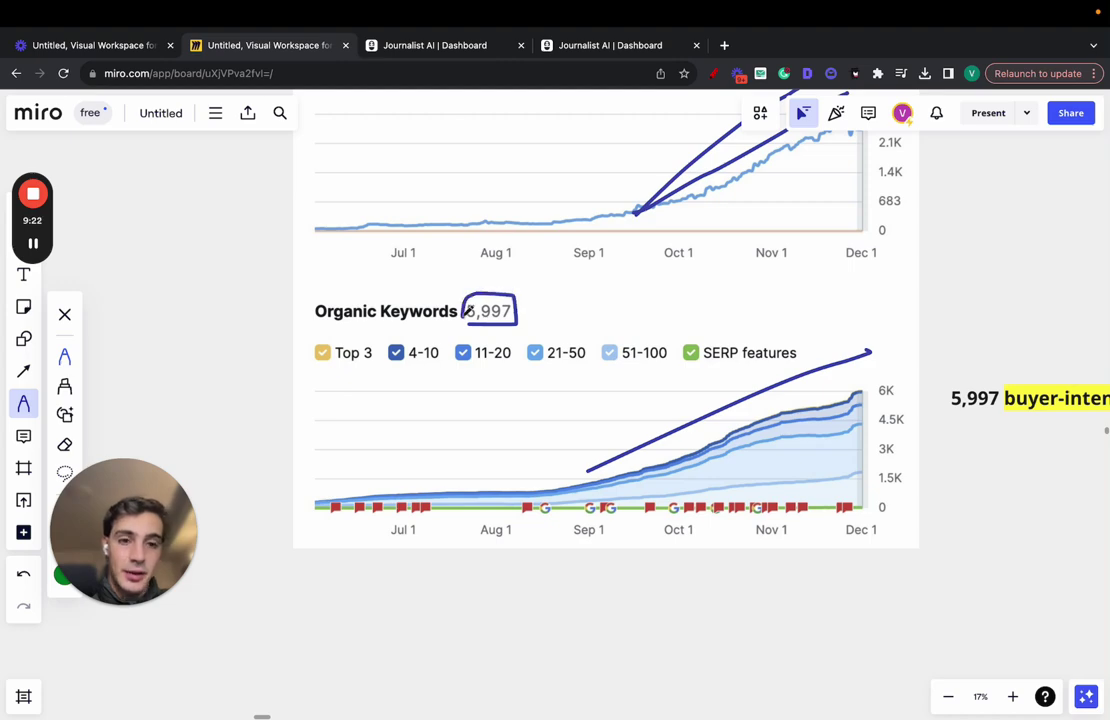
Examine the search clicks, Organic Traffic and Organic Keywords charts together with the notes beside them.
scroll(468, 312, "right", 3)
scroll(468, 315, "down", 2)
scroll(467, 318, "up", 2)
scroll(468, 318, "up", 3)
scroll(468, 318, "down", 2)
scroll(468, 320, "right", 3)
scroll(467, 330, "right", 2)
scroll(466, 315, "left", 3)
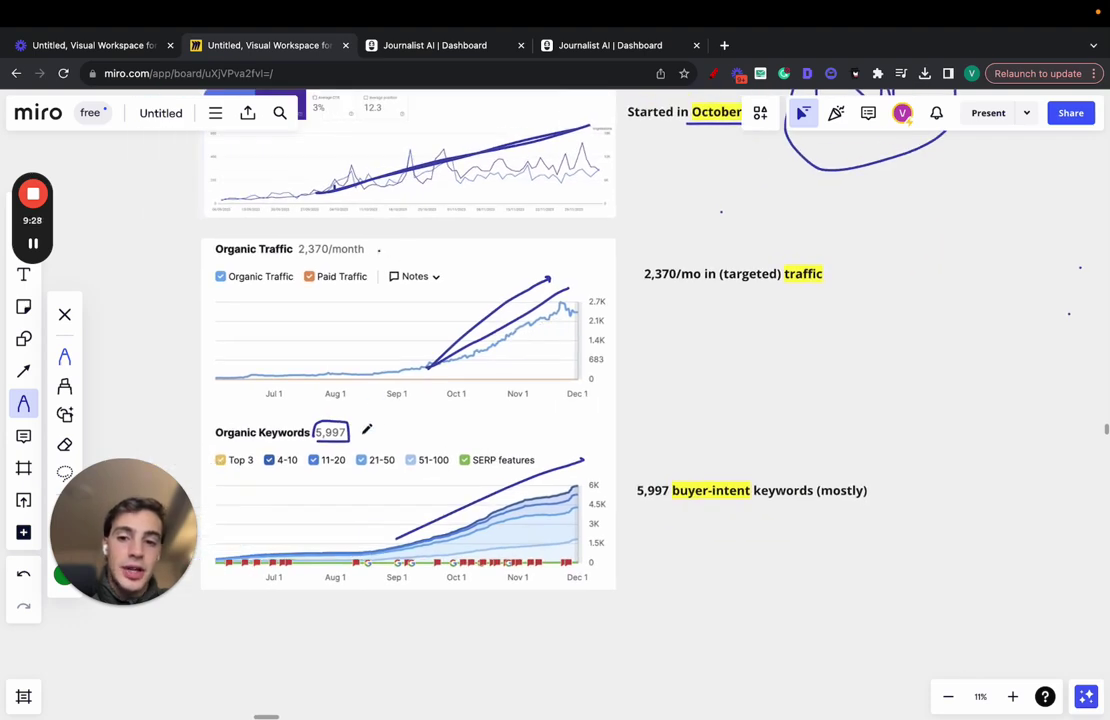
scroll(366, 429, "up", 3)
scroll(366, 429, "left", 1)
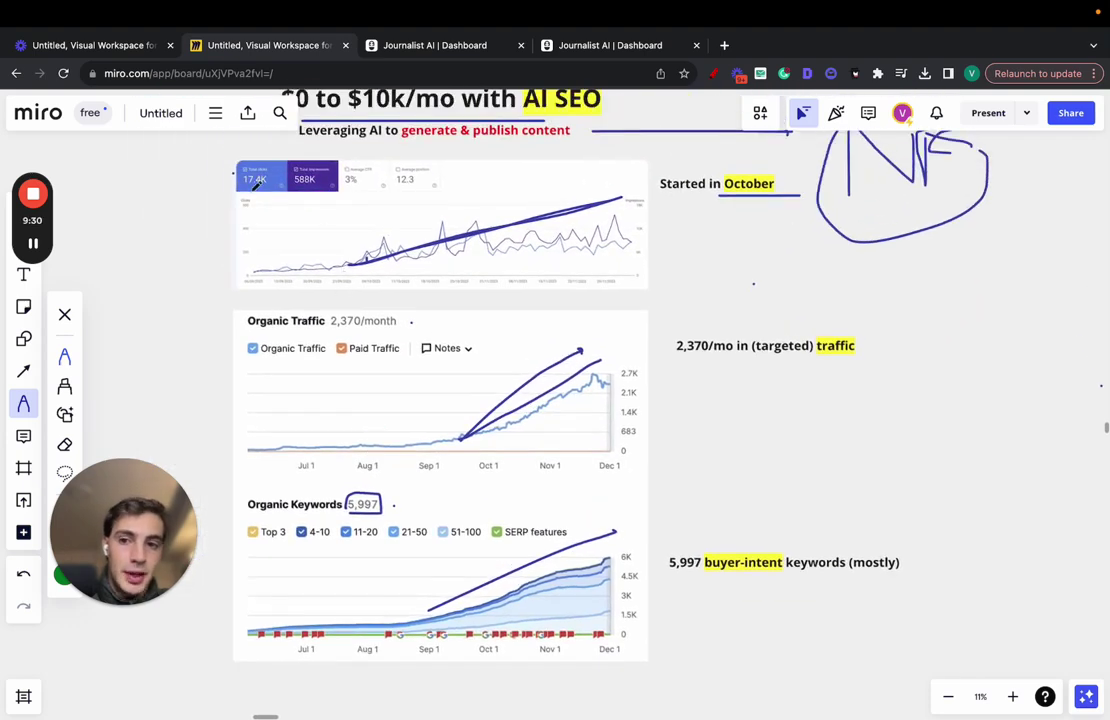
scroll(301, 186, "down", 1)
scroll(301, 186, "right", 1)
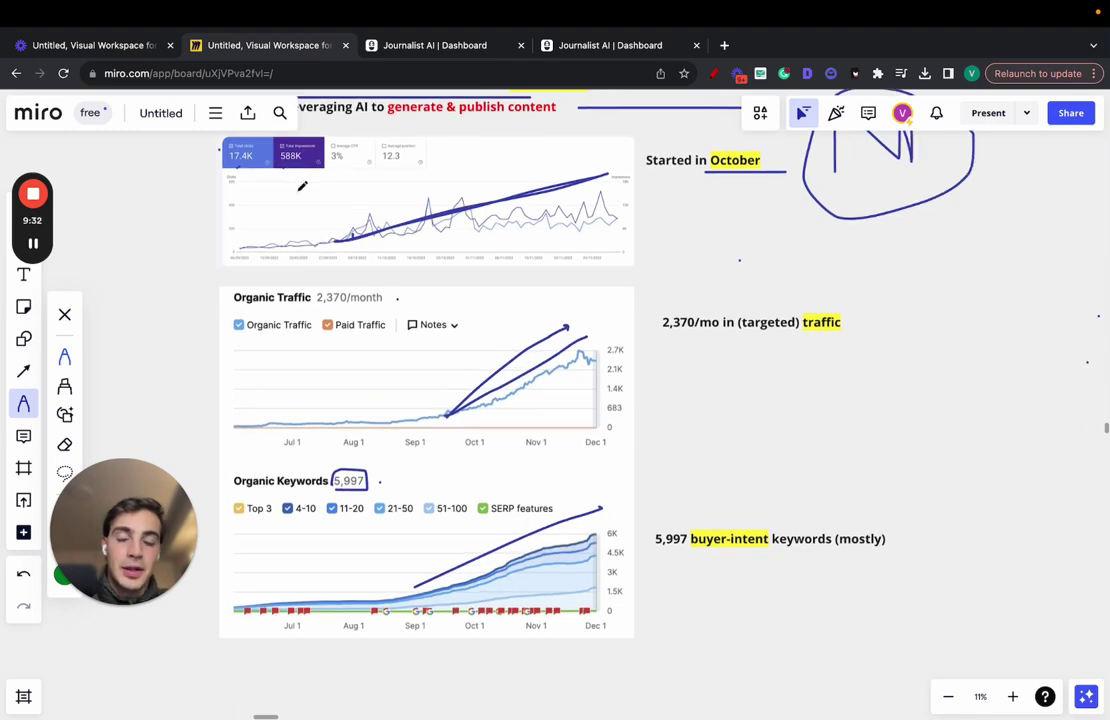
scroll(302, 186, "up", 1)
scroll(302, 186, "left", 2)
scroll(302, 186, "down", 2)
scroll(374, 372, "up", 5)
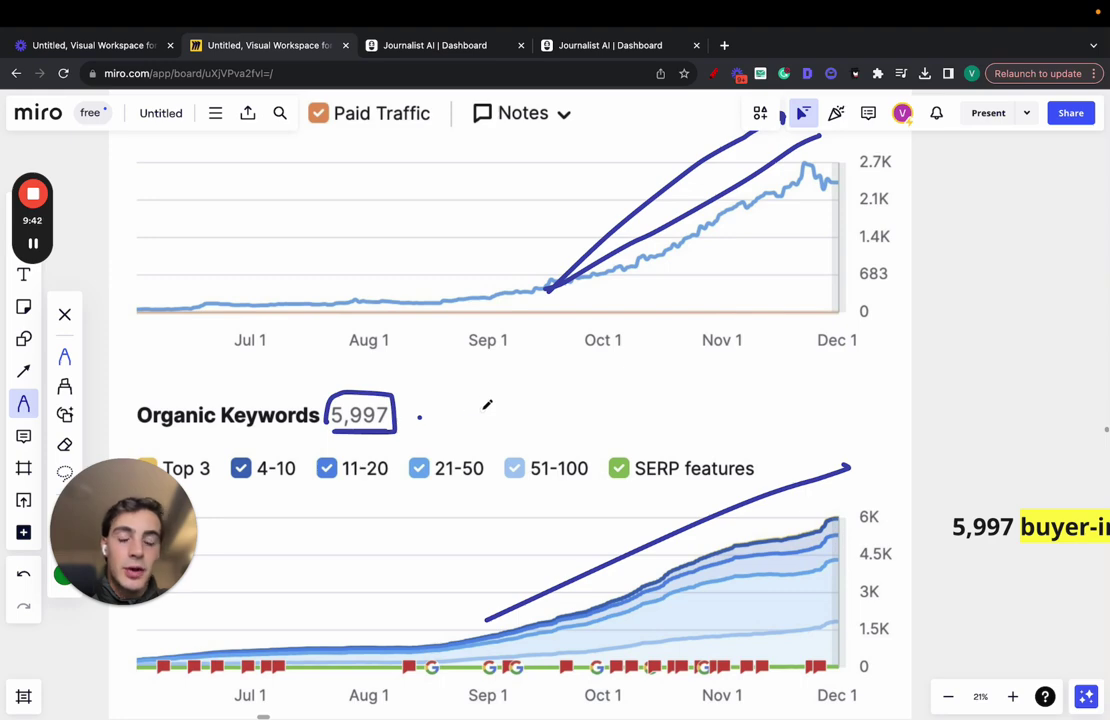
Underline the number 5,997 in the buyer-intent keywords note in blue.
scroll(443, 405, "right", 5)
scroll(443, 405, "down", 3)
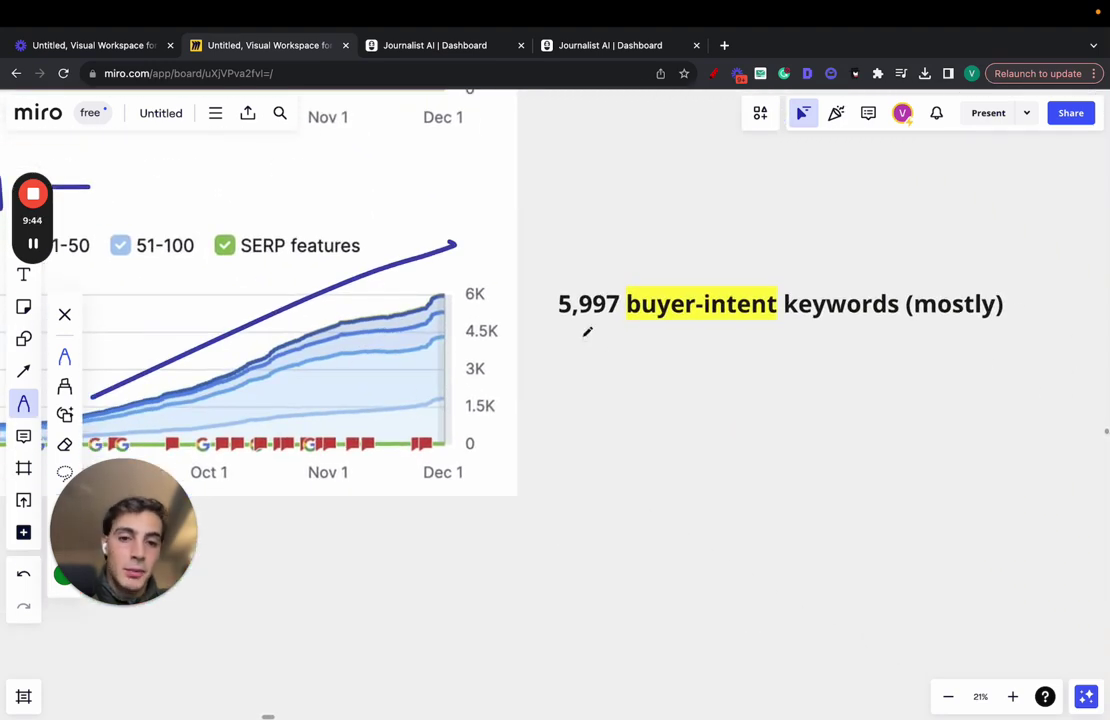
left_click_drag(564, 328, 617, 327)
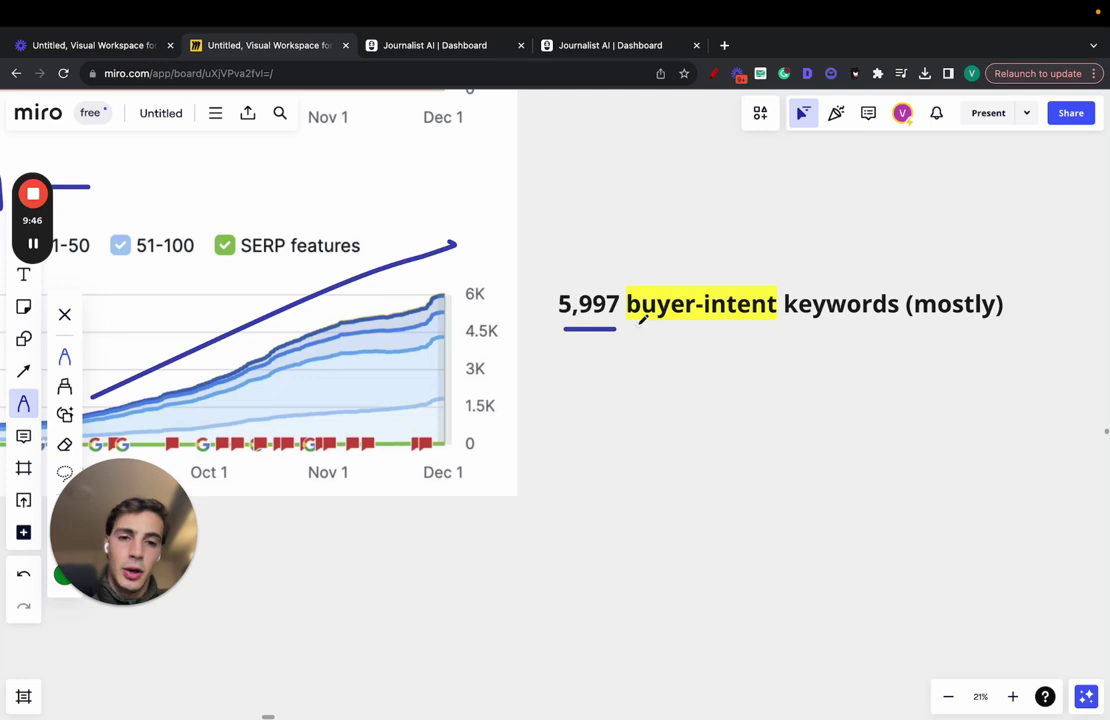
Draw a rough blue rectangle below the buyer-intent keywords note, with a curved arrow pointing into it.
scroll(642, 318, "down", 4)
scroll(642, 318, "right", 4)
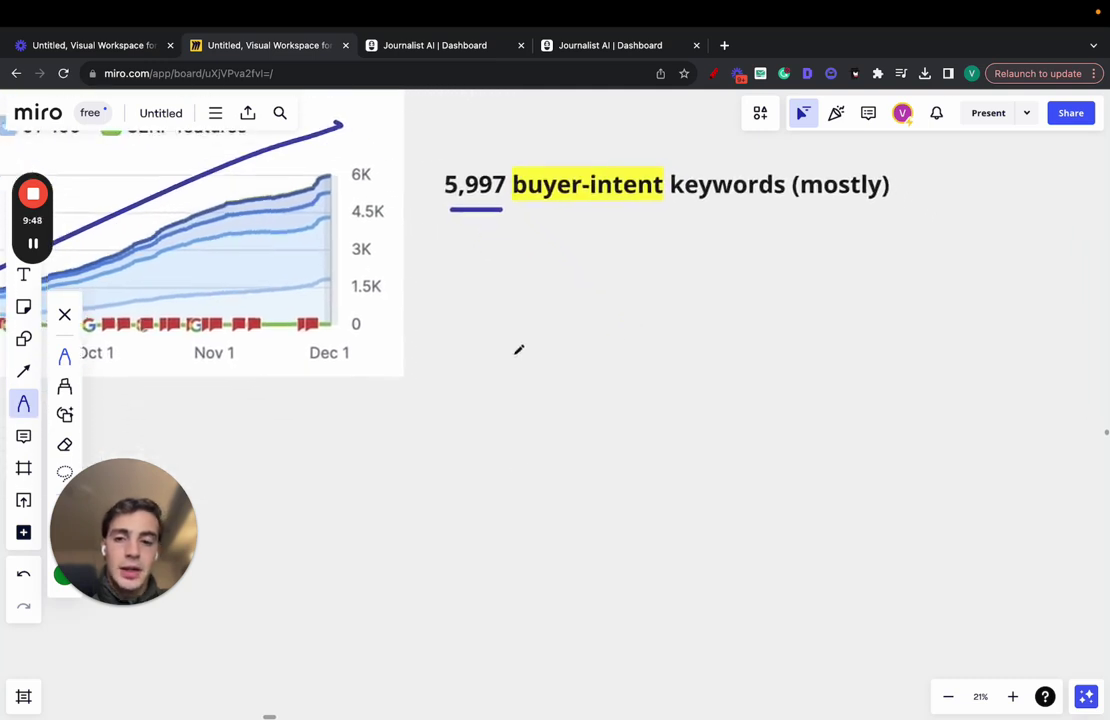
mouse_move(516, 353)
left_mouse_down()
mouse_move(705, 497)
mouse_move(550, 339)
mouse_move(530, 342)
left_mouse_up()
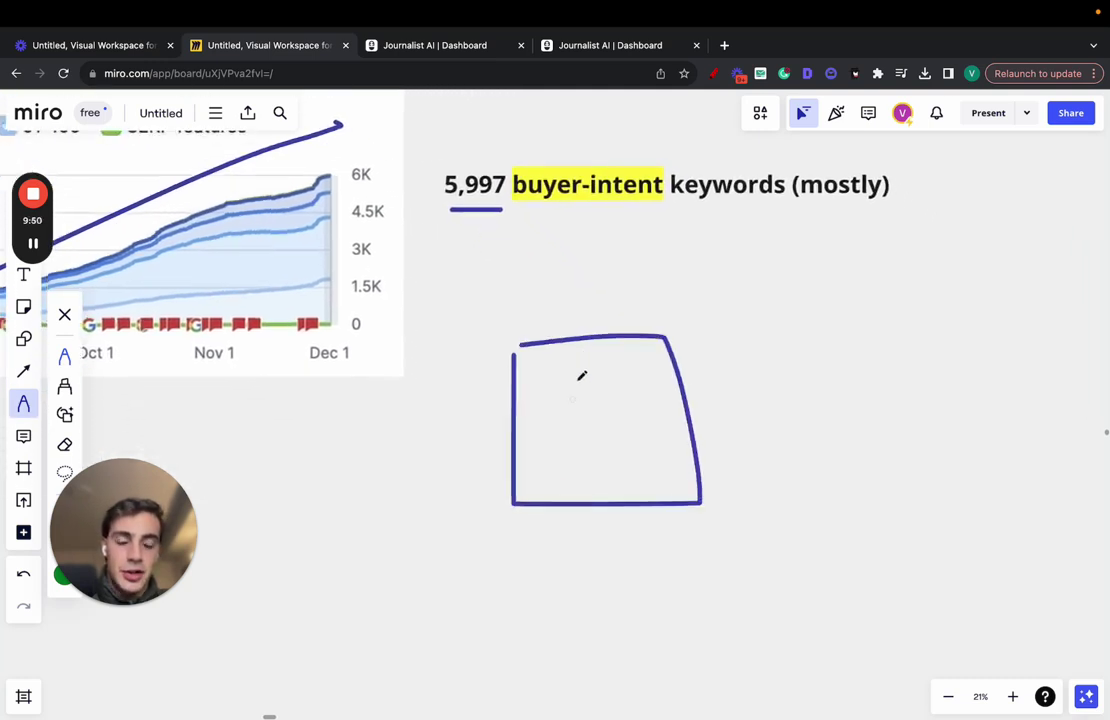
scroll(741, 416, "down", 1)
scroll(741, 416, "right", 2)
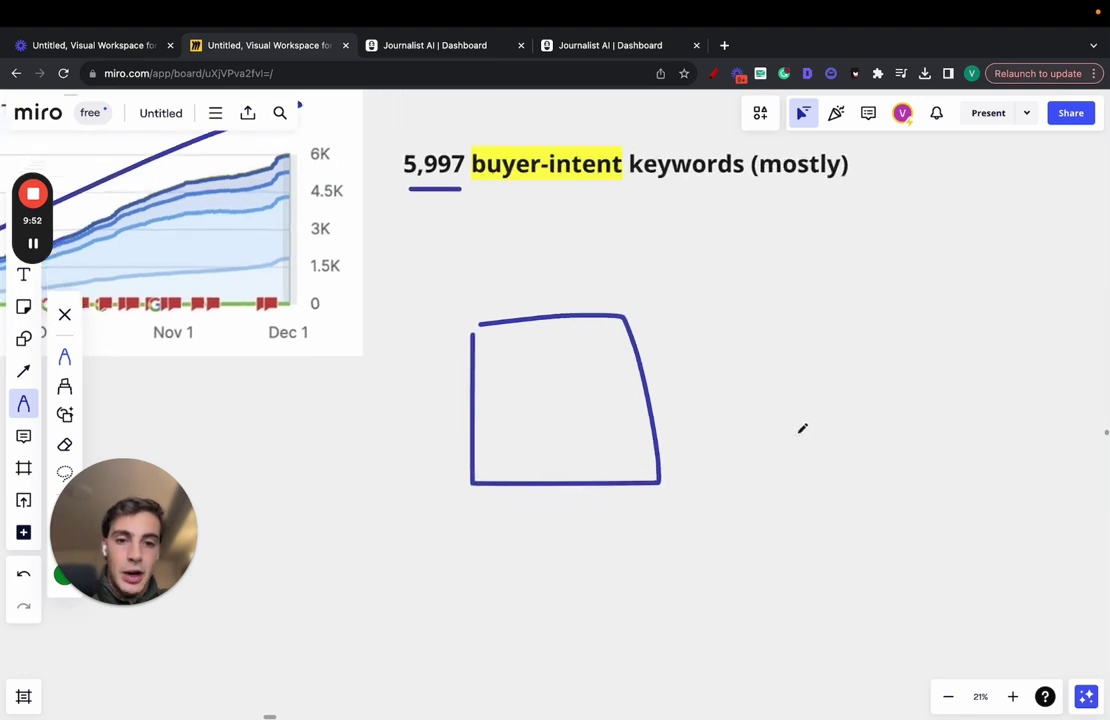
mouse_move(800, 431)
left_mouse_down()
mouse_move(572, 387)
mouse_move(580, 393)
left_mouse_up()
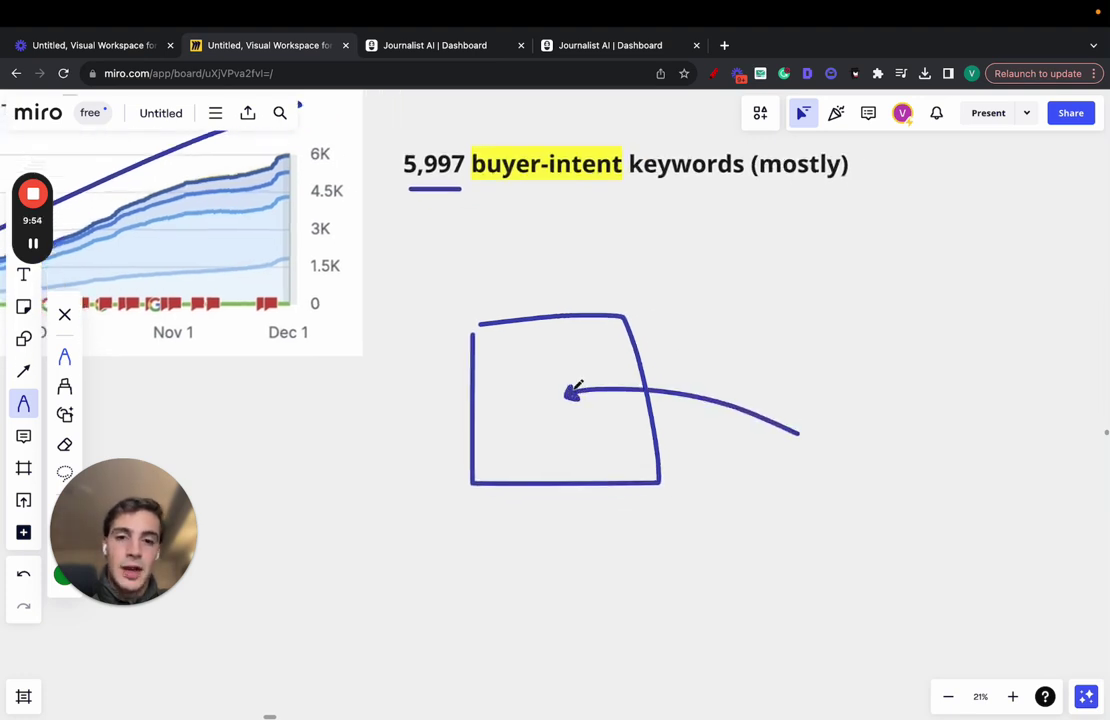
scroll(577, 386, "right", 2)
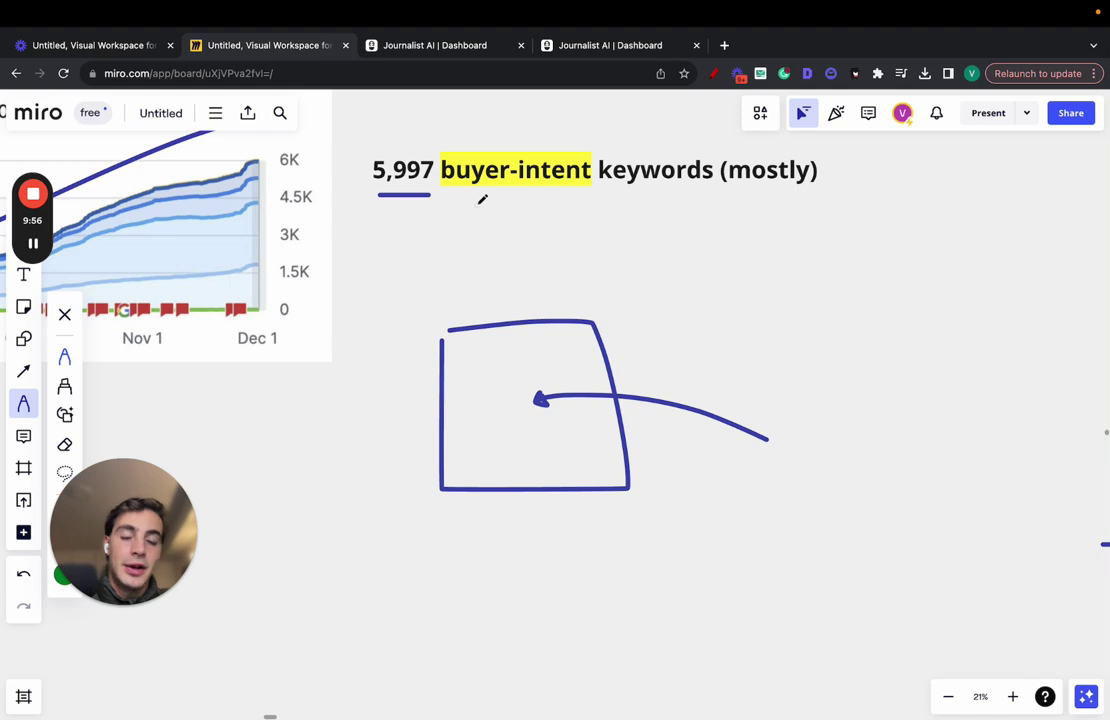
scroll(482, 199, "right", 5)
left_click_drag(685, 250, 684, 362)
left_click_drag(684, 298, 712, 296)
left_click_drag(714, 242, 713, 345)
mouse_move(762, 263)
left_mouse_down()
mouse_move(810, 299)
mouse_move(837, 275)
left_mouse_up()
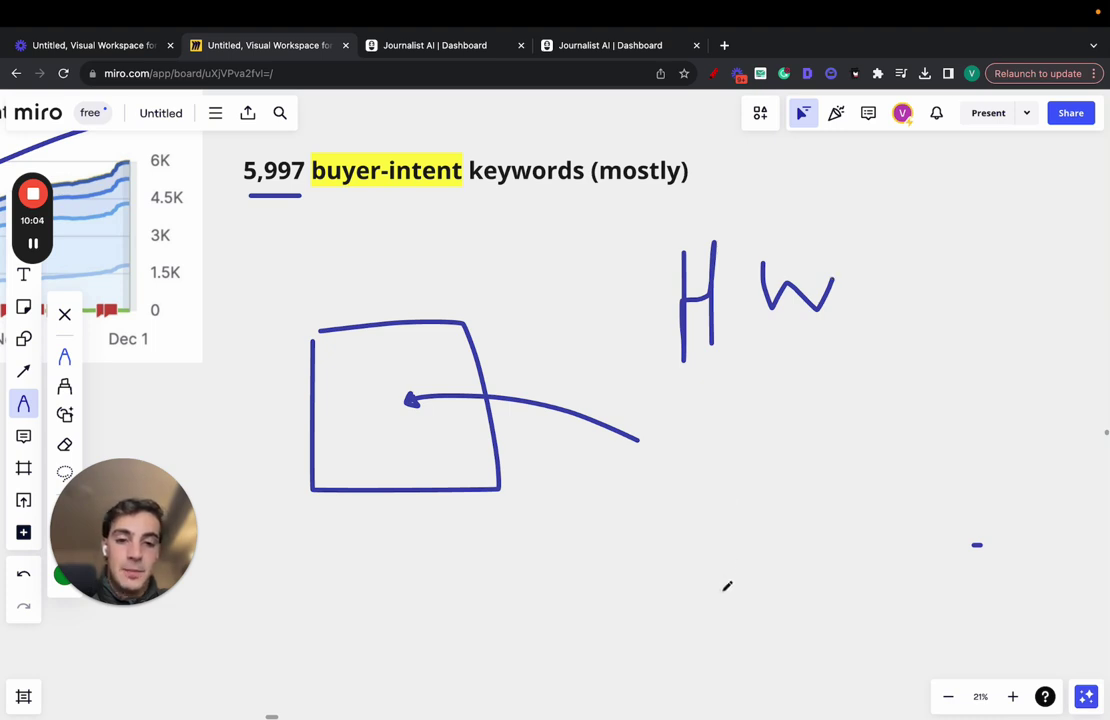
key("super+z")
key("super+z")
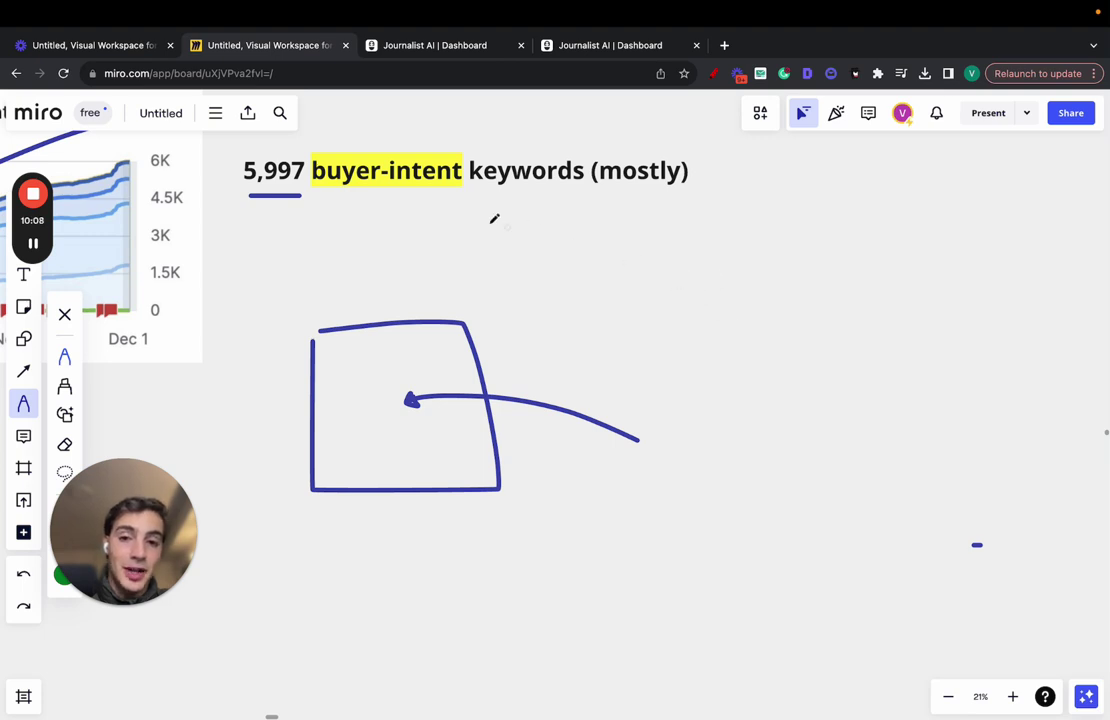
Write a small "H W" beside the rectangle, and below it a circled "H" with a line leading out of it.
left_click_drag(714, 266, 722, 312)
left_click_drag(750, 271, 779, 272)
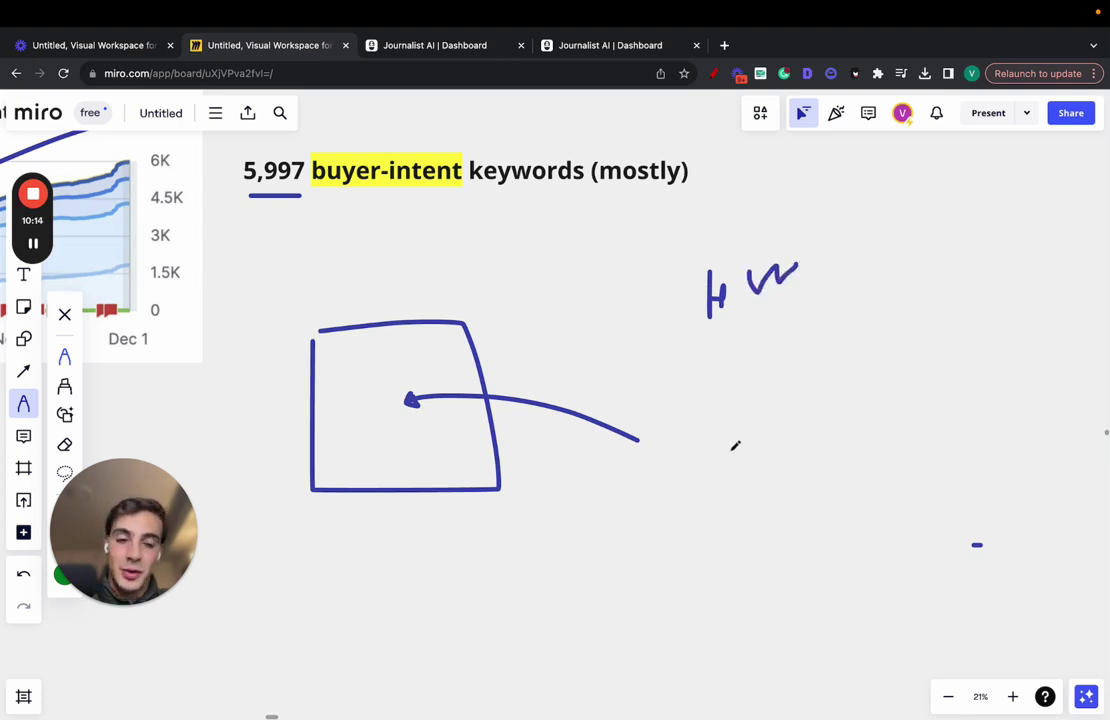
left_click_drag(731, 450, 730, 504)
left_click_drag(757, 462, 757, 505)
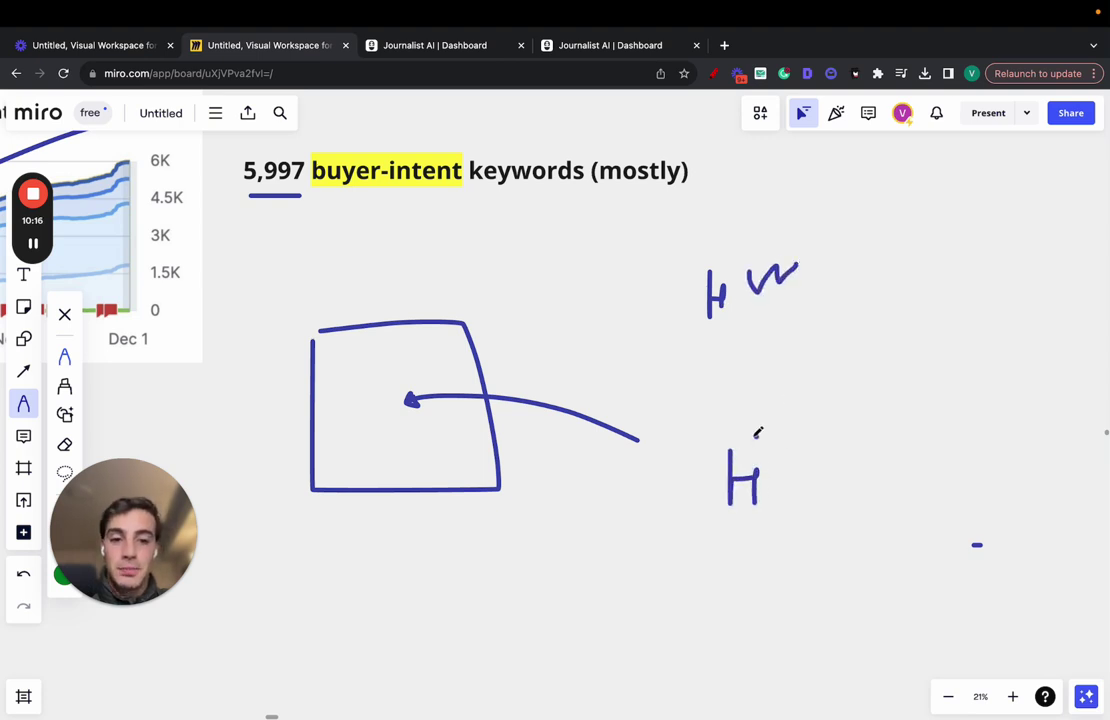
mouse_move(750, 432)
left_mouse_down()
mouse_move(716, 528)
mouse_move(760, 440)
mouse_move(988, 449)
left_mouse_up()
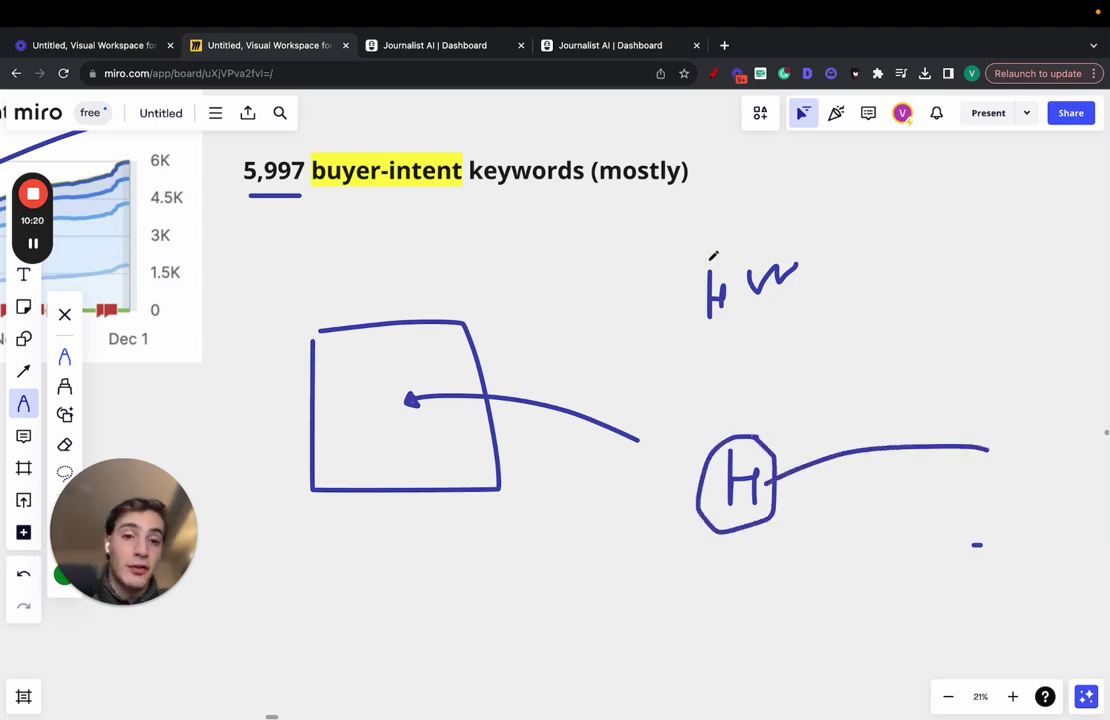
Put bracket marks around the handwritten "H" and "W", ring them together, and connect the ring to the rectangle with a curved line.
left_click_drag(710, 258, 716, 318)
left_click_drag(760, 250, 764, 298)
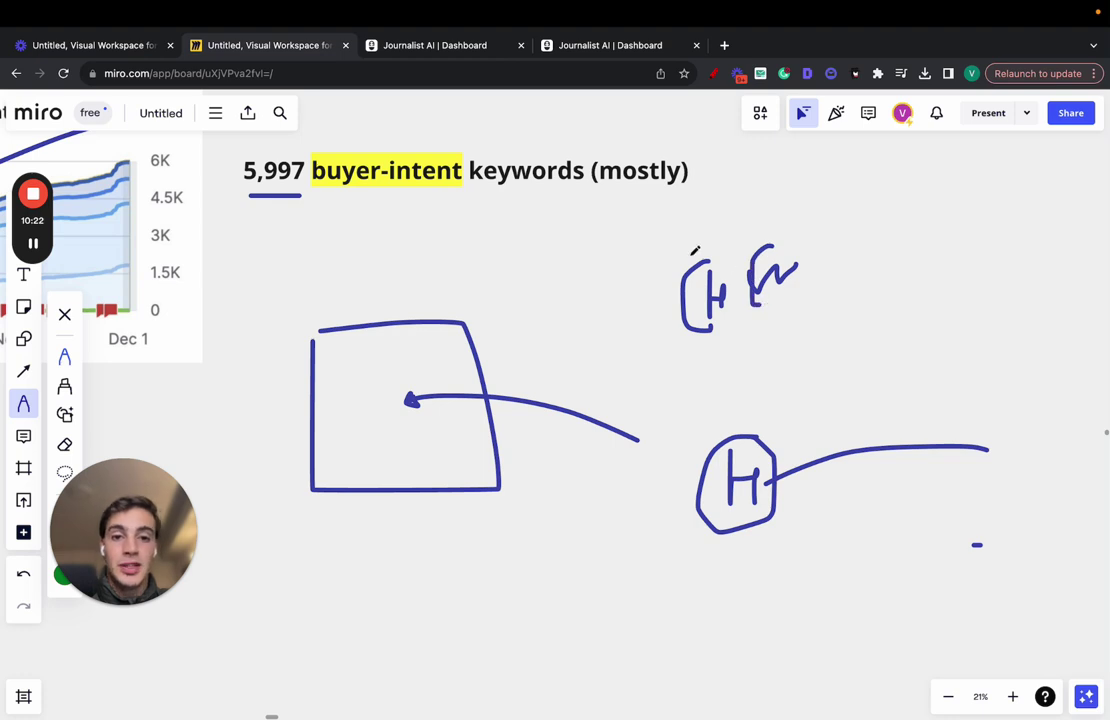
mouse_move(692, 256)
left_mouse_down()
mouse_move(380, 345)
mouse_move(362, 373)
left_mouse_up()
mouse_move(715, 234)
left_mouse_down()
mouse_move(646, 291)
mouse_move(700, 232)
left_mouse_up()
Draw a blue box around the 2,370/month figure beside the Organic Traffic heading.
scroll(700, 222, "down", 5)
scroll(700, 222, "up", 5)
scroll(700, 222, "left", 5)
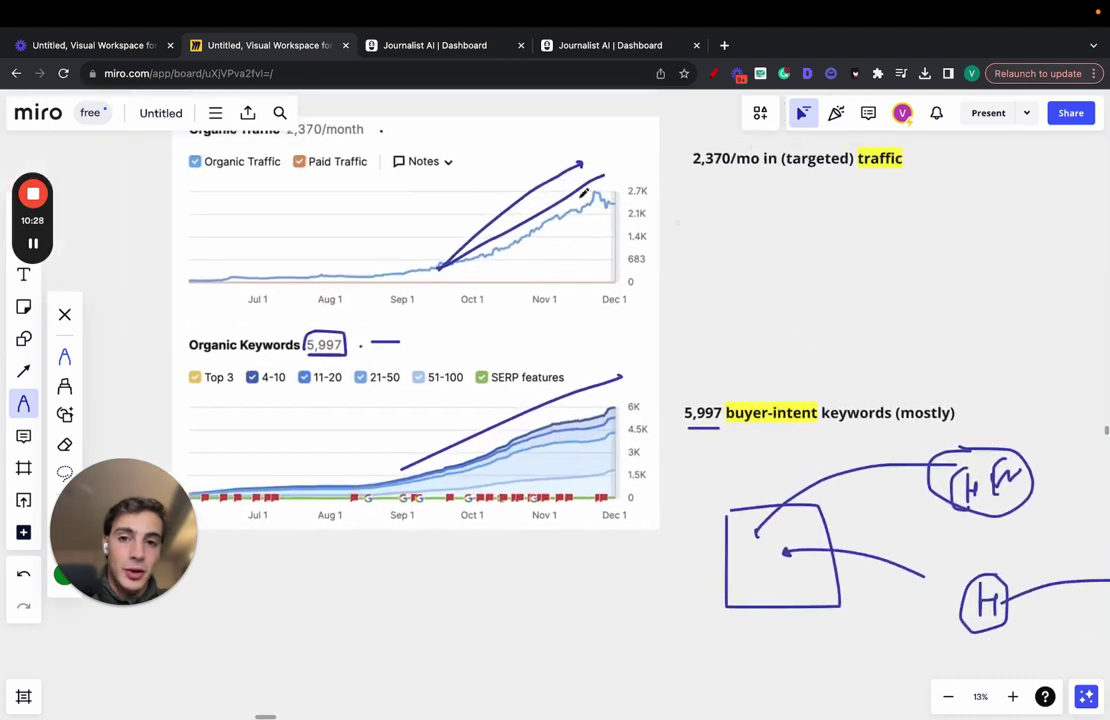
scroll(491, 183, "up", 2)
scroll(491, 183, "left", 2)
mouse_move(314, 178)
left_mouse_down()
mouse_move(402, 168)
mouse_move(322, 148)
mouse_move(318, 178)
left_mouse_up()
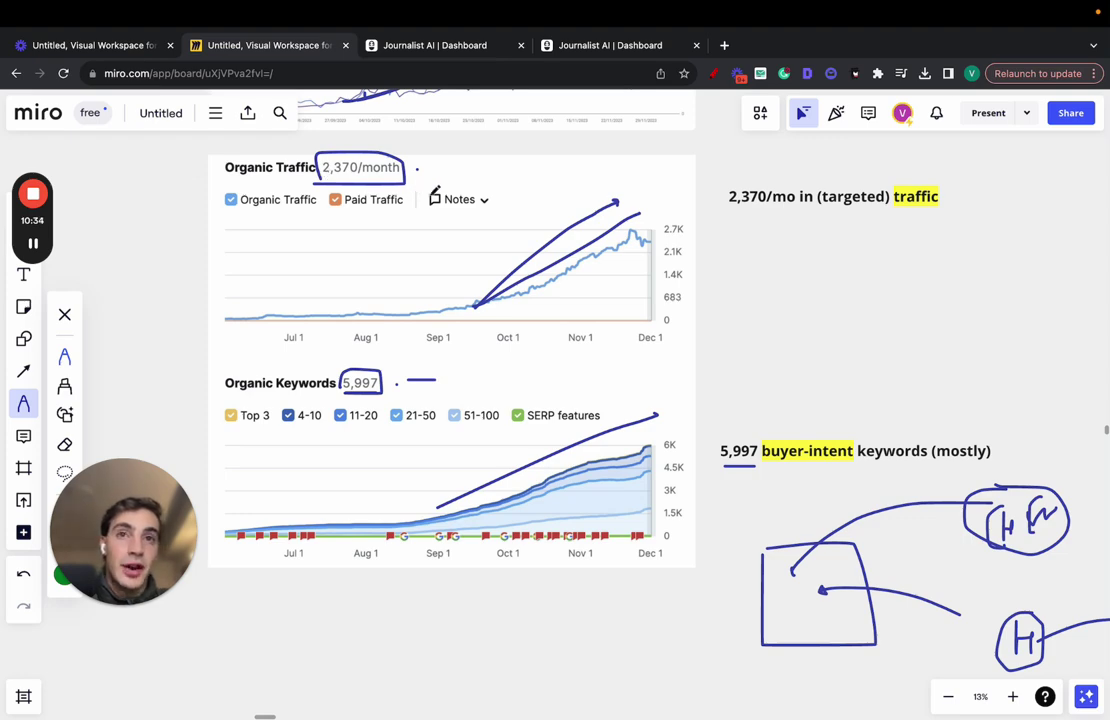
Switch to the Journalist AI dashboard and open the form for creating a new keyword monitor.
scroll(826, 437, "up", 3)
scroll(826, 437, "left", 1)
scroll(826, 437, "up", 2)
scroll(826, 437, "down", 5)
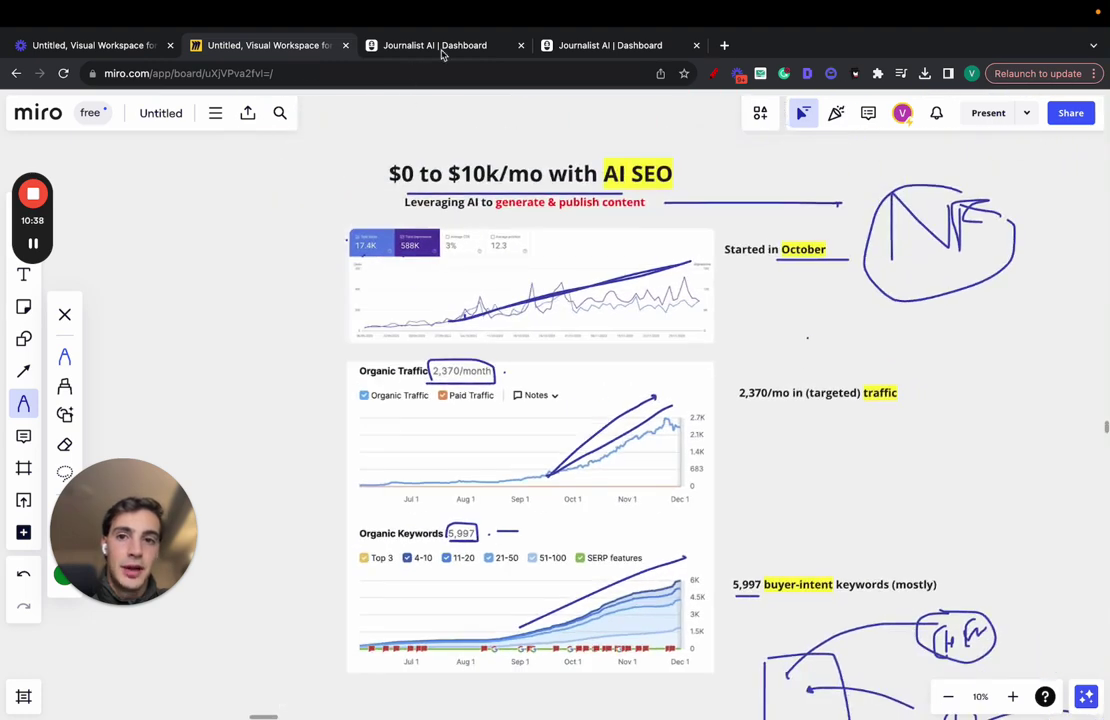
left_click(446, 47)
scroll(110, 520, "down", 3)
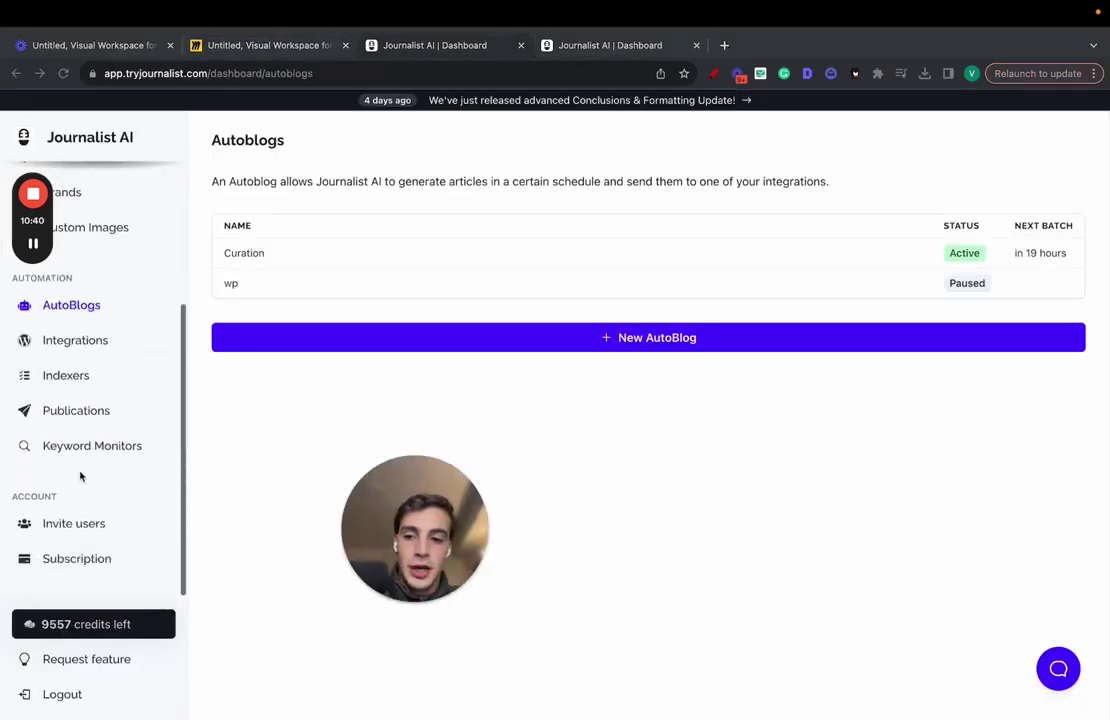
left_click(89, 450)
left_click(738, 325)
left_click_drag(393, 486, 70, 508)
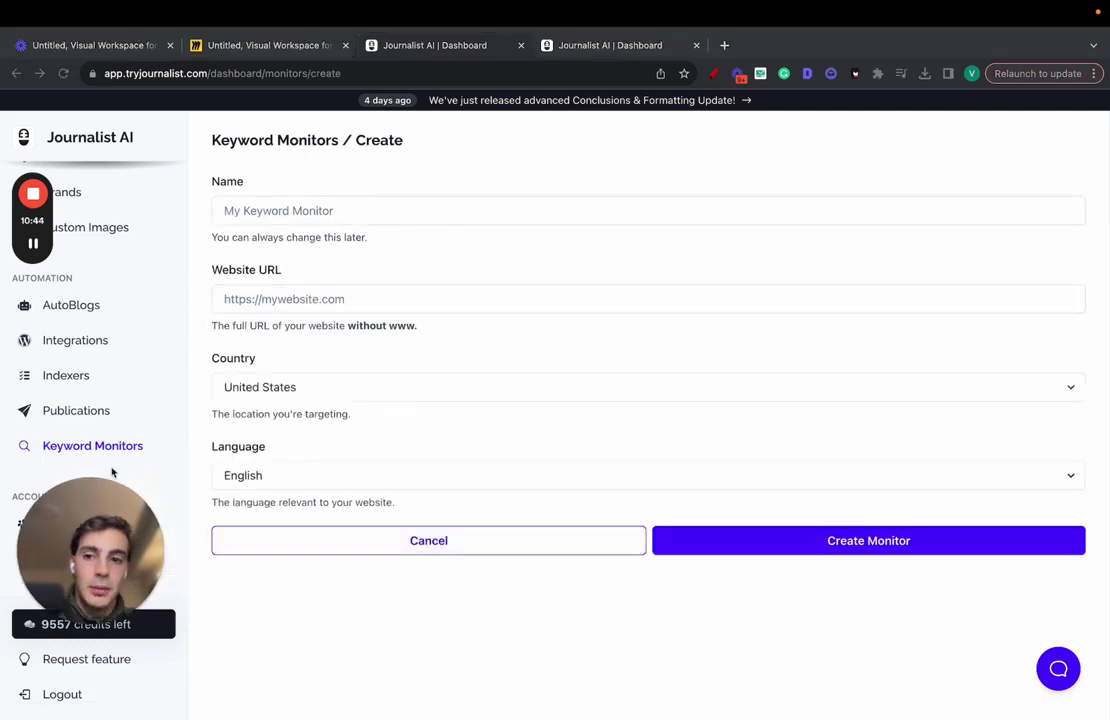
Return to the Miro board and draw a blue ascending staircase beside the targeted traffic note, with a dollar sign at its top.
scroll(170, 296, "up", 1)
scroll(136, 240, "up", 3)
key("ctrl+shift+Tab")
scroll(612, 295, "down", 3)
scroll(612, 295, "right", 3)
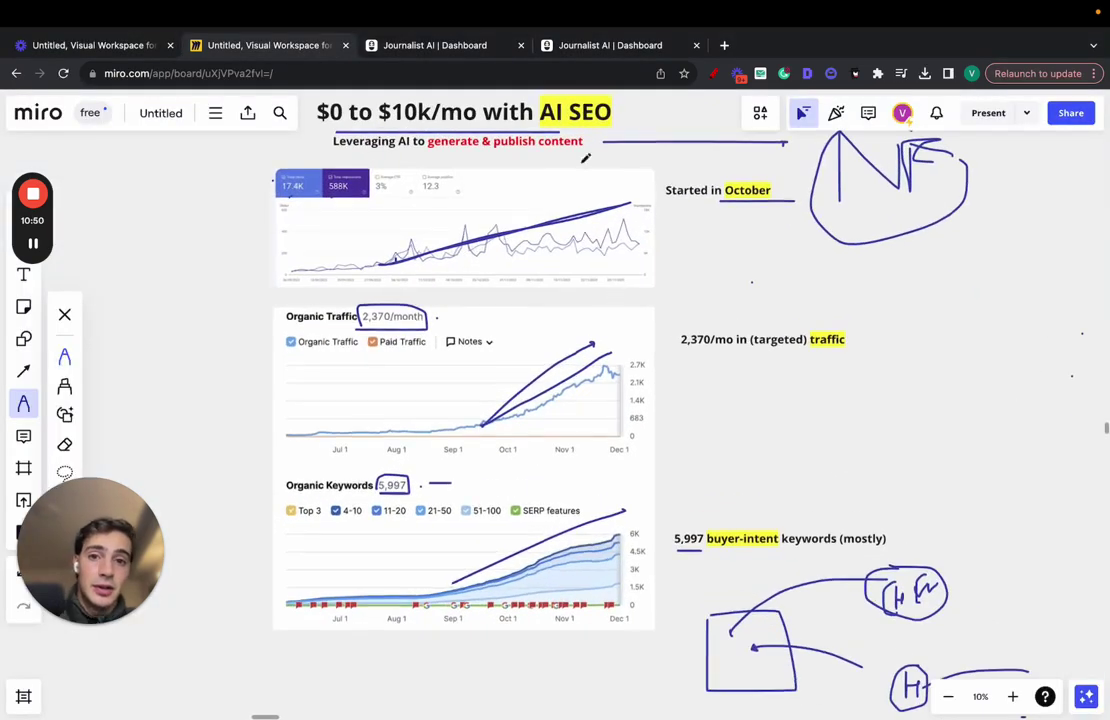
scroll(666, 219, "down", 1)
scroll(666, 219, "right", 3)
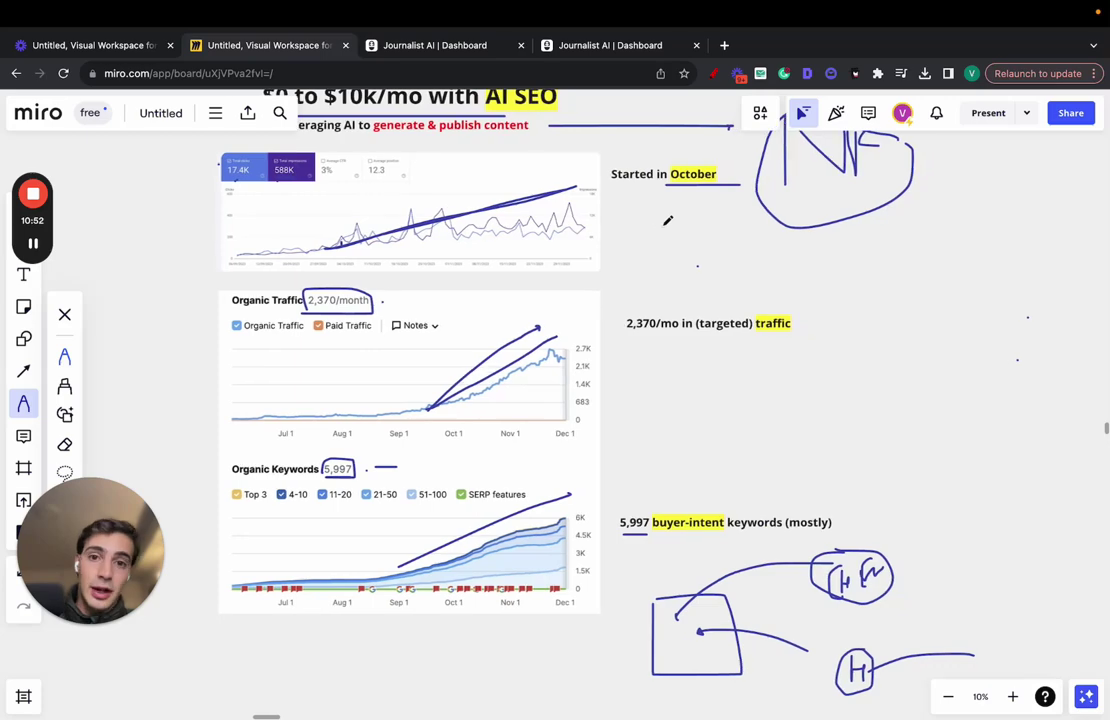
scroll(667, 220, "right", 3)
scroll(665, 222, "right", 3)
scroll(665, 222, "up", 1)
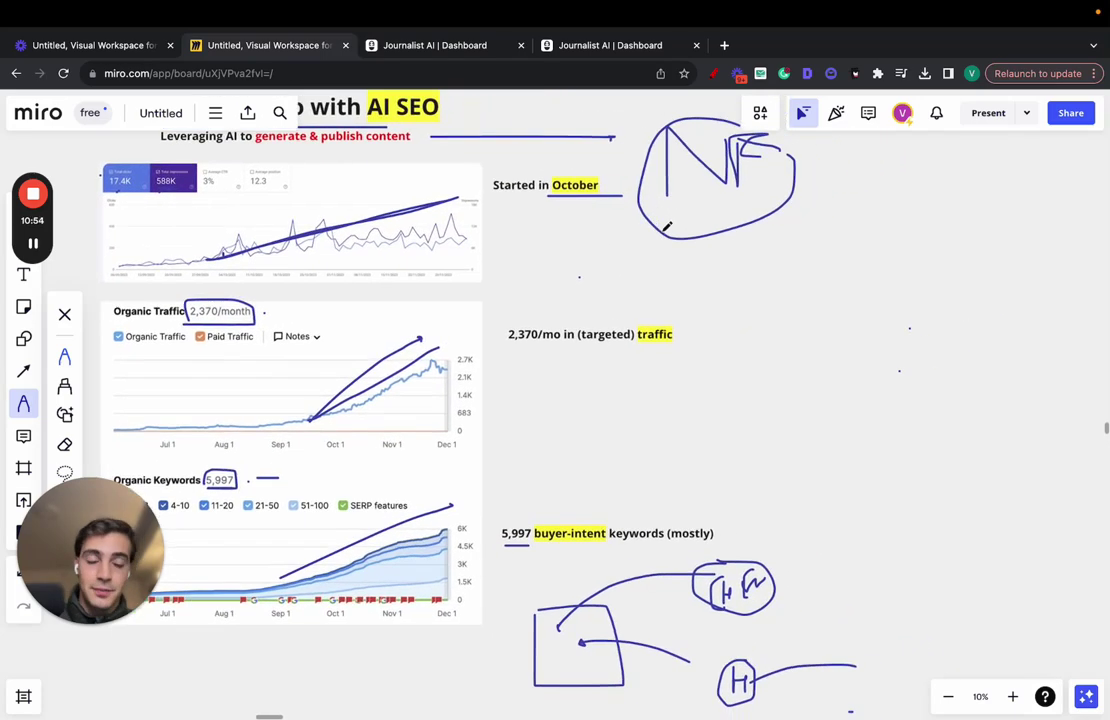
scroll(667, 227, "right", 1)
mouse_move(762, 459)
left_mouse_down()
mouse_move(849, 386)
mouse_move(887, 278)
mouse_move(915, 252)
left_mouse_up()
scroll(917, 252, "up", 3)
left_click_drag(817, 162, 822, 196)
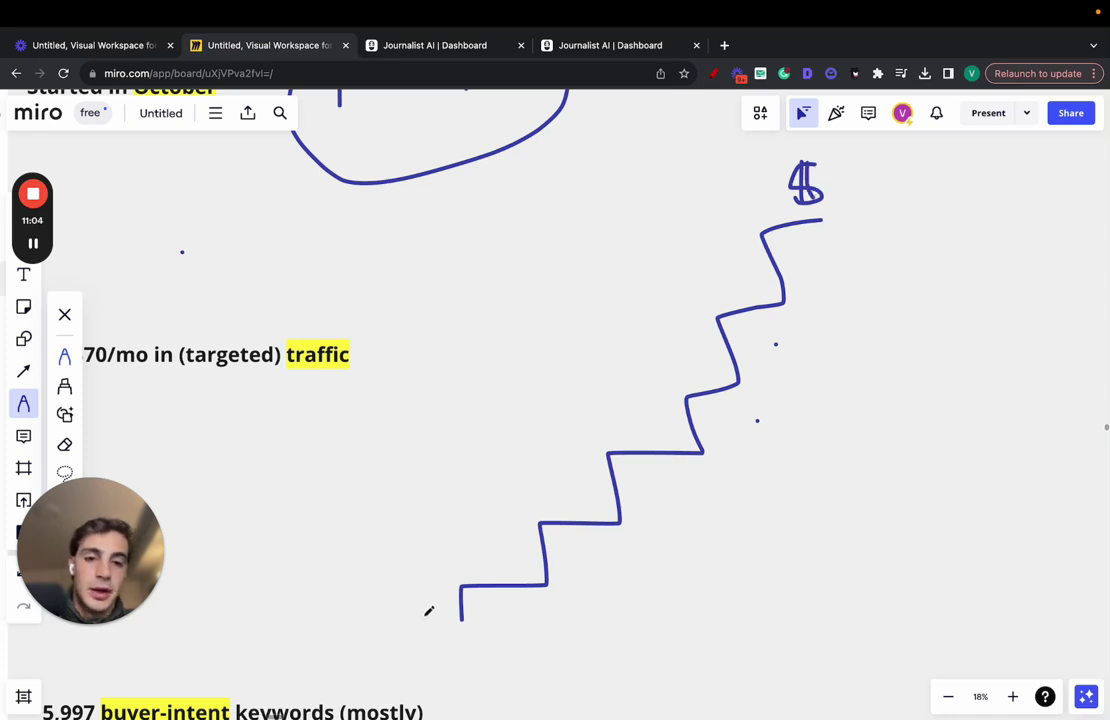
Draw a scalloped ascending line alongside the staircase, and a smooth rising curve outside it, both leading towards the dollar sign.
mouse_move(425, 598)
left_mouse_down()
mouse_move(493, 569)
mouse_move(563, 503)
mouse_move(575, 505)
mouse_move(645, 430)
mouse_move(692, 344)
left_mouse_up()
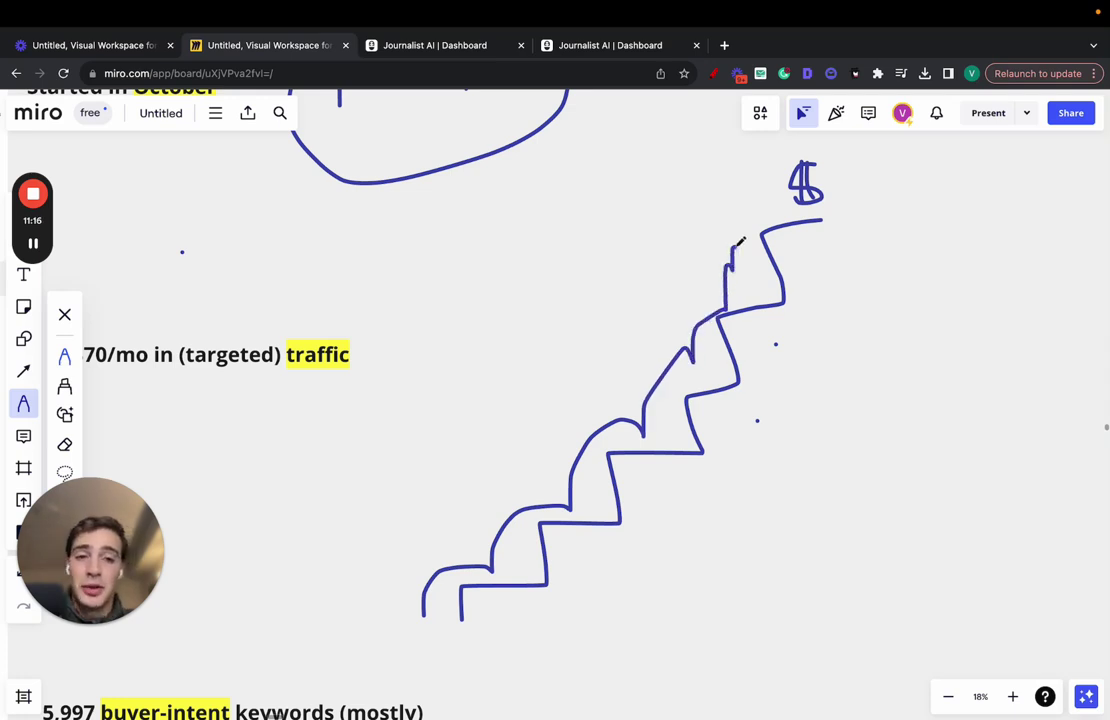
left_click(376, 55)
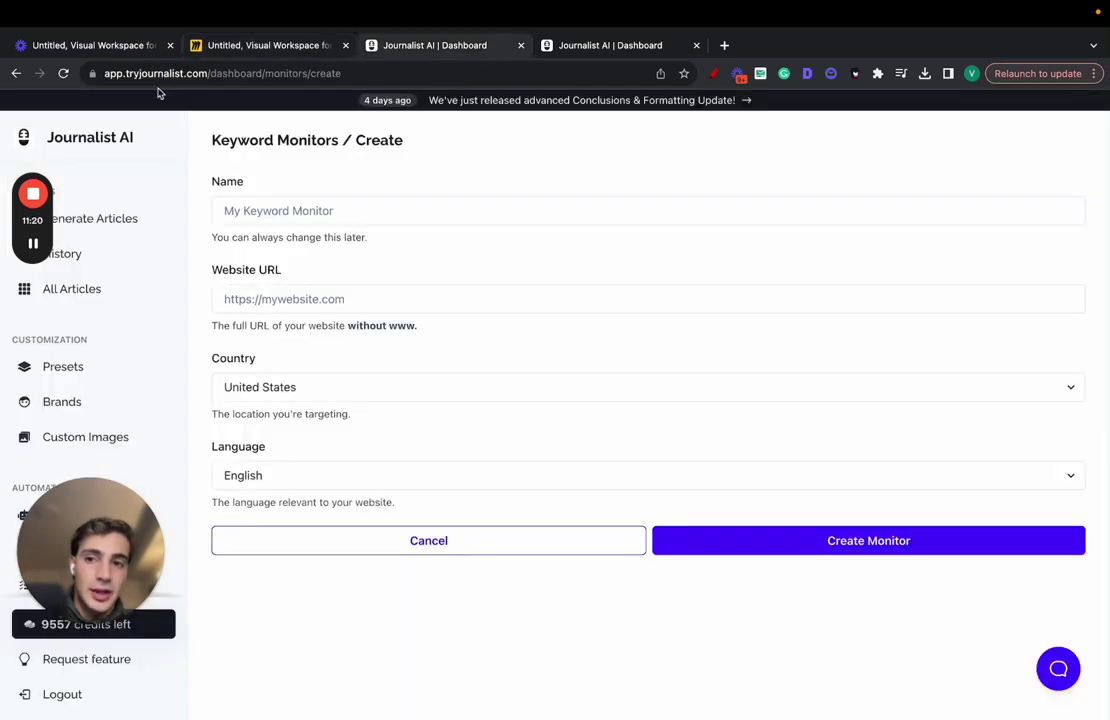
left_click(258, 46)
mouse_move(397, 603)
left_mouse_down()
mouse_move(540, 342)
mouse_move(740, 225)
left_mouse_up()
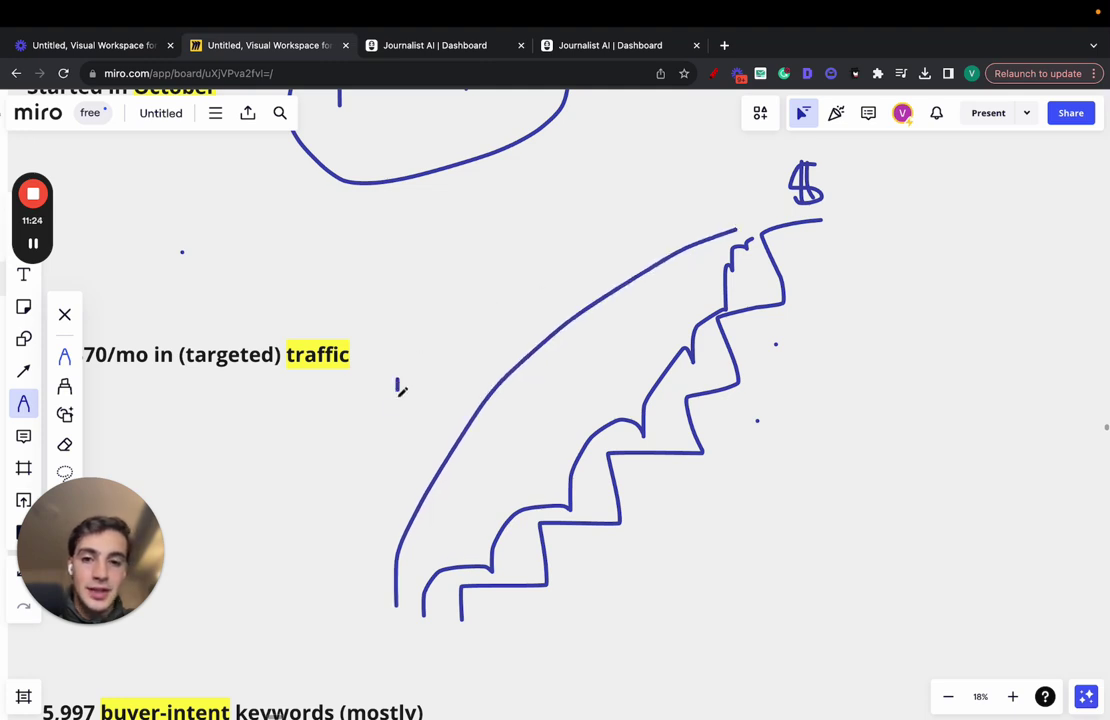
Handwrite the letters K, G, P and I along the outer side of the smooth rising curve.
mouse_move(405, 380)
left_mouse_down()
mouse_move(398, 393)
mouse_move(414, 397)
left_mouse_up()
mouse_move(443, 353)
left_mouse_down()
mouse_move(432, 390)
mouse_move(452, 380)
left_mouse_up()
left_click_drag(457, 325, 459, 341)
mouse_move(494, 295)
left_mouse_down()
mouse_move(510, 294)
mouse_move(516, 321)
left_mouse_up()
Connect the handwritten G to the large oval above with a curved line, and add a row of small handwritten marks beside the oval.
mouse_move(458, 343)
left_mouse_down()
mouse_move(420, 380)
mouse_move(473, 378)
mouse_move(476, 158)
mouse_move(510, 183)
mouse_move(546, 158)
mouse_move(597, 168)
left_mouse_up()
left_click_drag(607, 149, 606, 168)
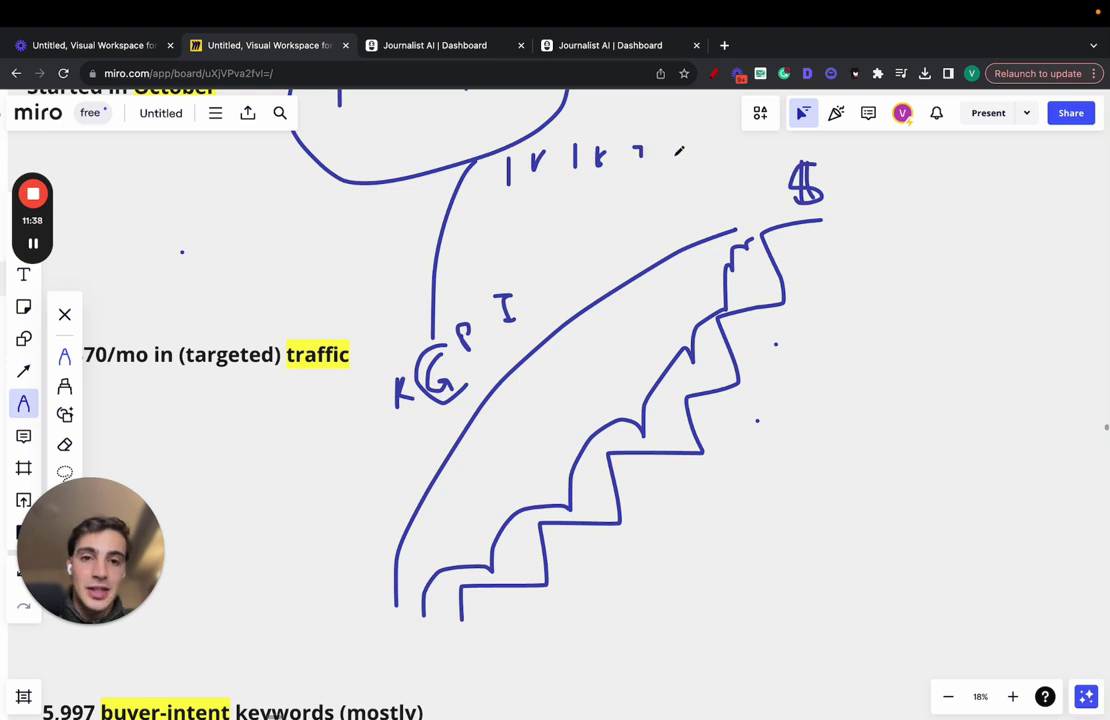
left_click_drag(674, 150, 678, 166)
Sketch a tall page outline with a small box and two short lines beside the staircase, and draw an arrow rising along the smooth curve.
mouse_move(900, 235)
left_mouse_down()
mouse_move(900, 497)
mouse_move(979, 228)
mouse_move(944, 237)
left_mouse_up()
left_click_drag(930, 332, 972, 332)
left_click_drag(940, 347, 958, 347)
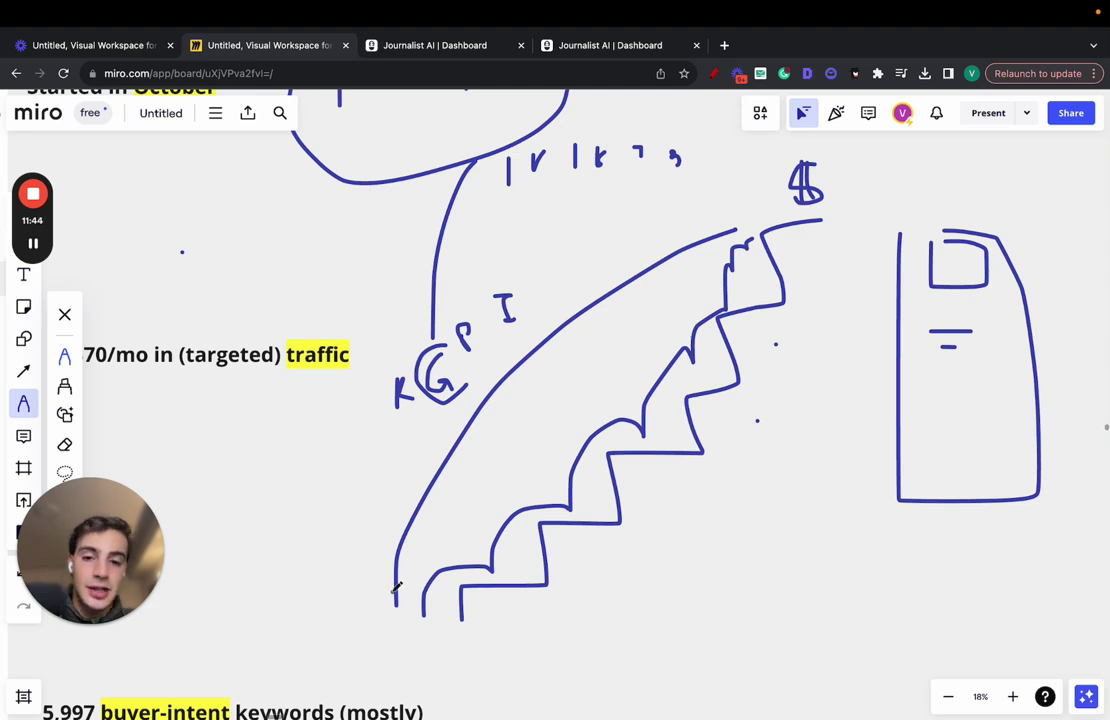
mouse_move(395, 590)
left_mouse_down()
mouse_move(679, 228)
mouse_move(710, 208)
left_mouse_up()
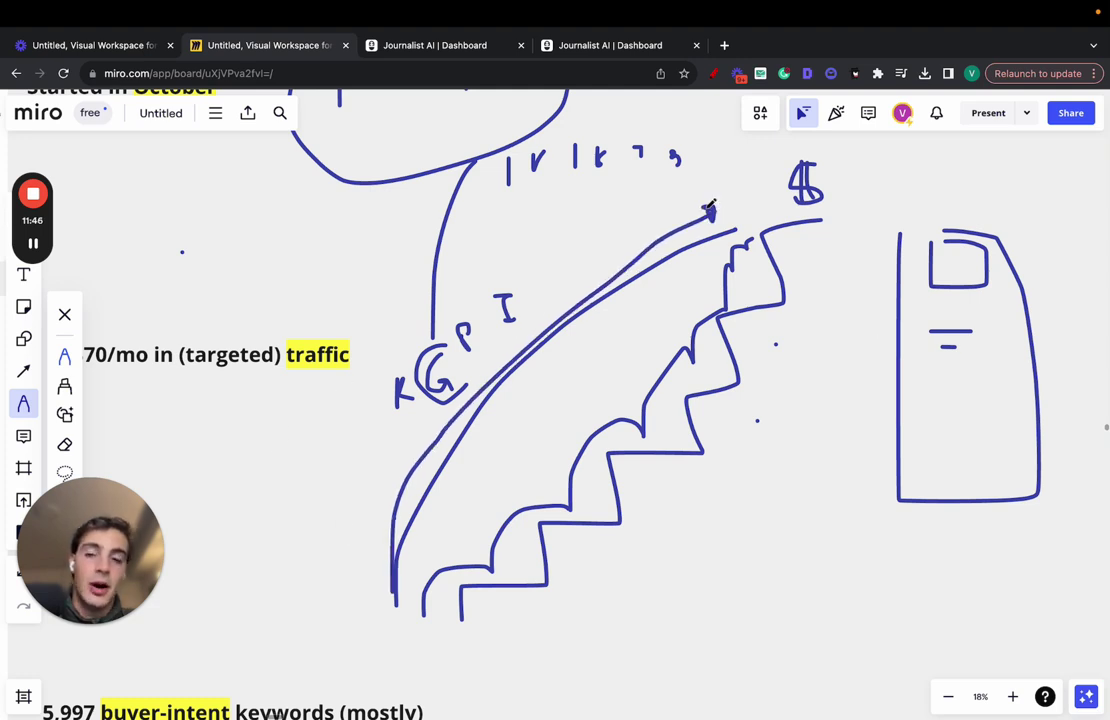
Handwrite a capital letter I below the staircase and draw a circle around it.
scroll(710, 208, "down", 1)
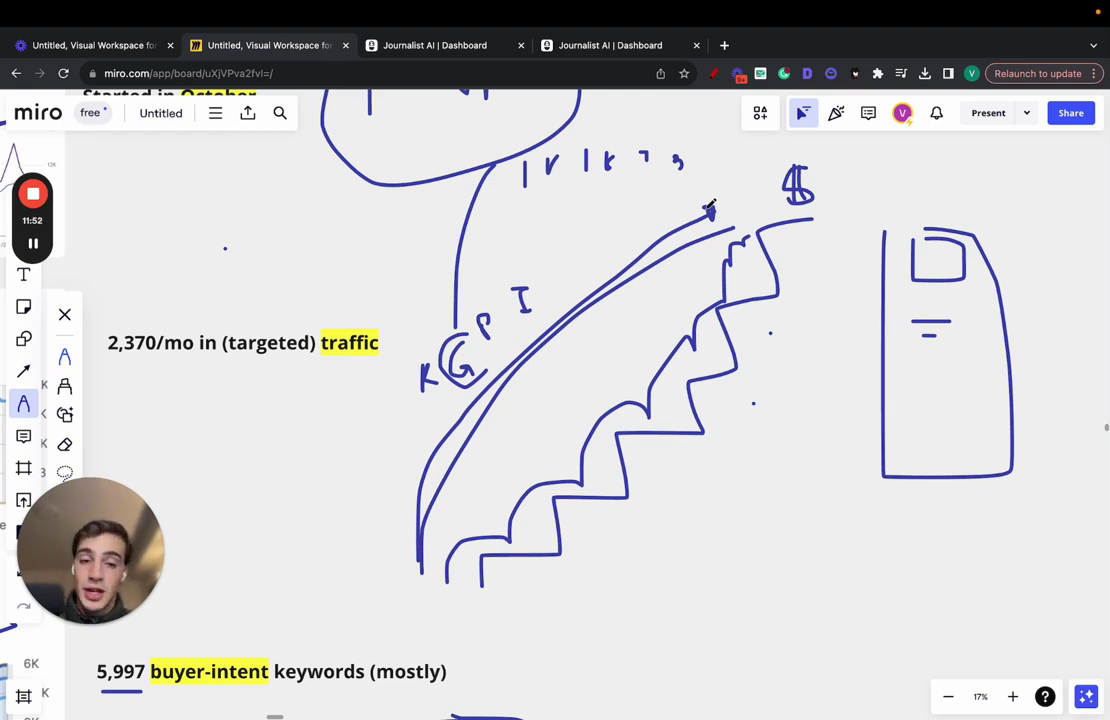
mouse_move(722, 499)
left_mouse_down()
mouse_move(785, 497)
mouse_move(749, 560)
left_mouse_up()
left_click_drag(727, 561, 767, 559)
mouse_move(786, 449)
left_mouse_down()
mouse_move(780, 585)
mouse_move(794, 484)
left_mouse_up()
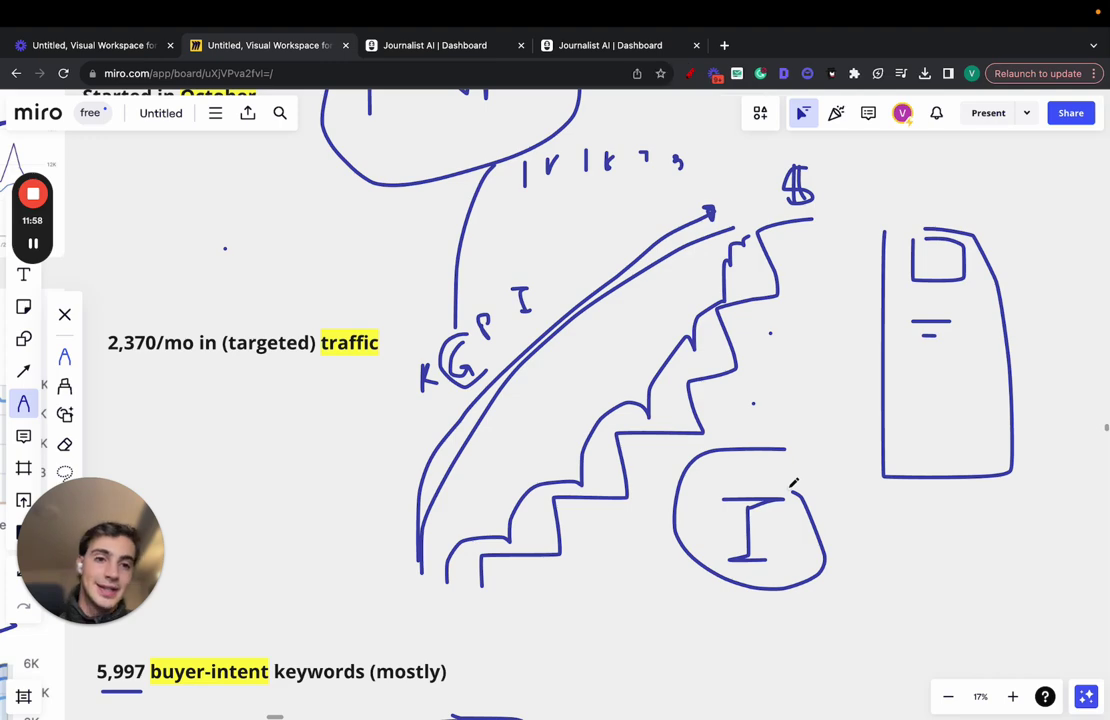
Switch to the Journalist AI dashboard and open the Generate Articles page.
scroll(793, 483, "down", 5)
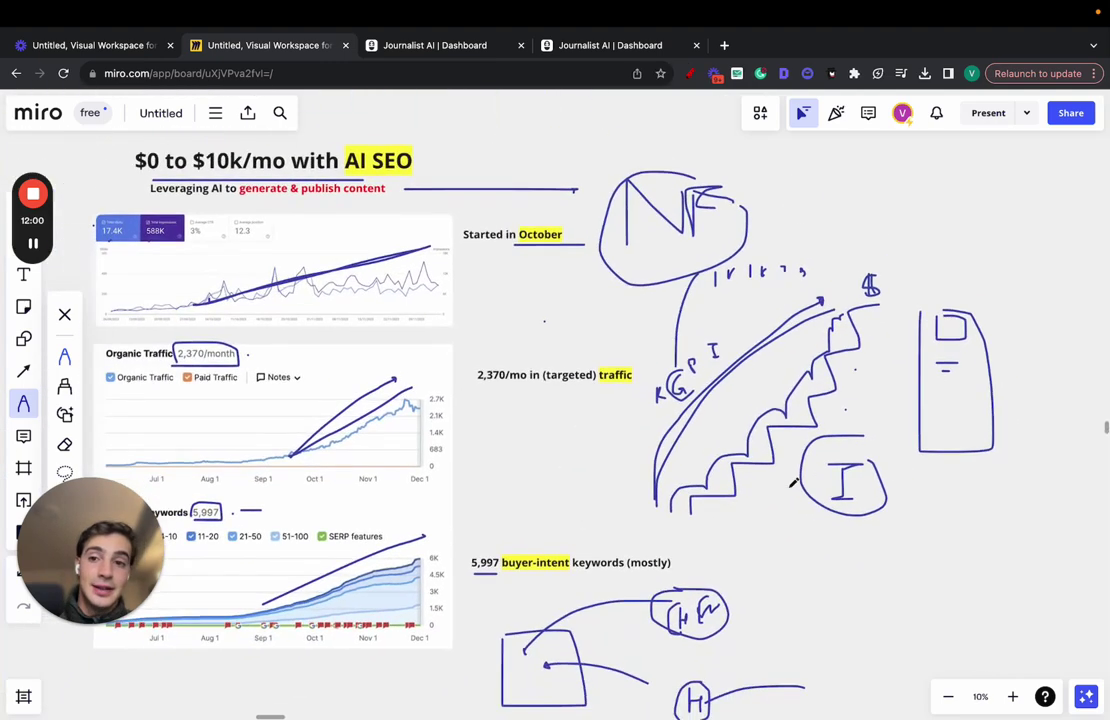
left_click(400, 46)
left_click(112, 220)
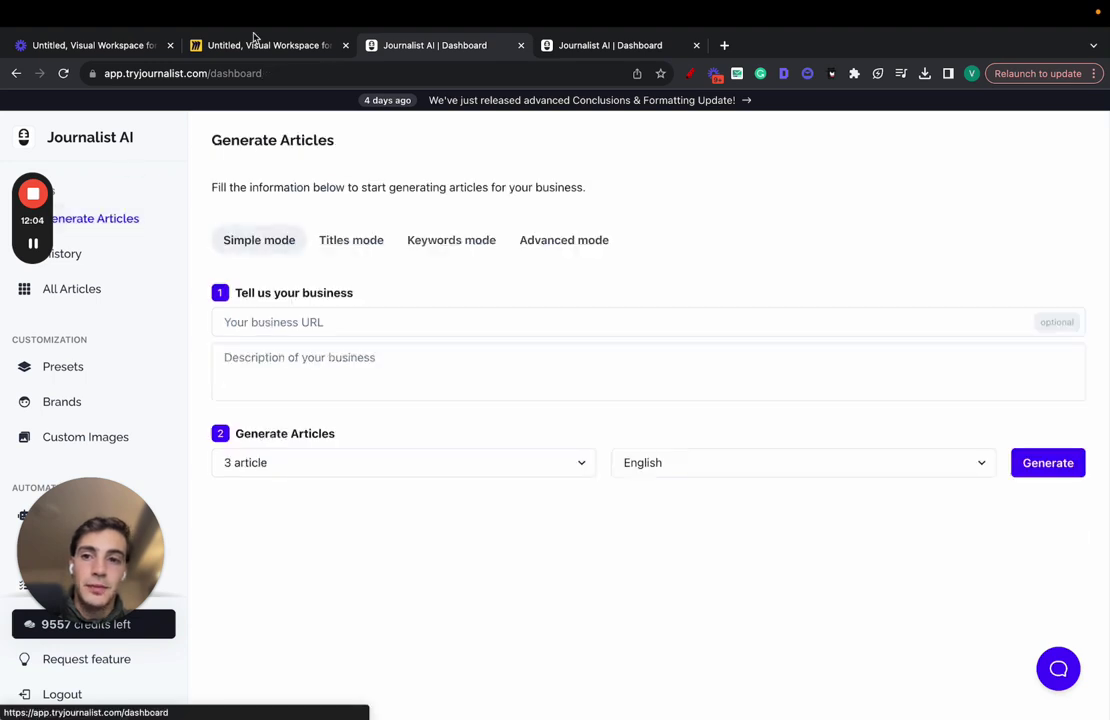
mouse_move(38, 198)
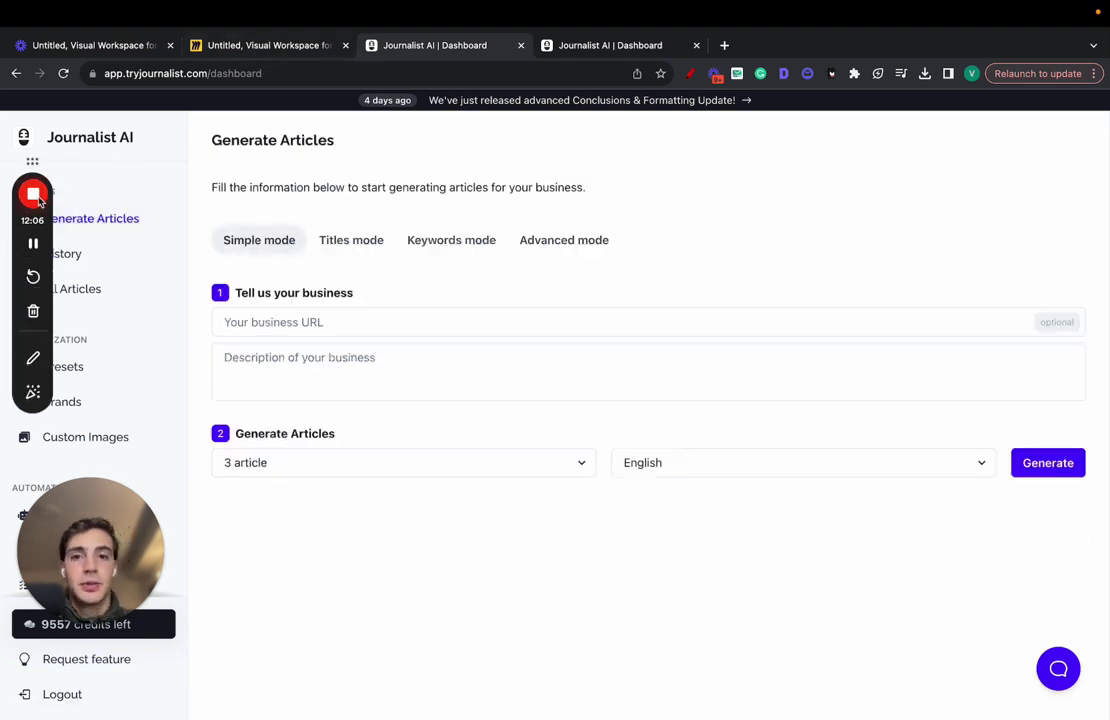